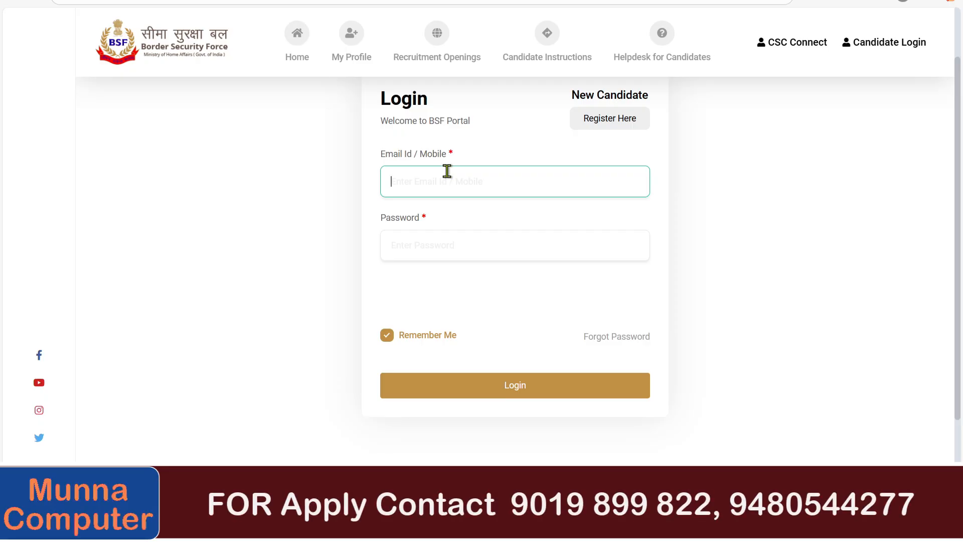
Leave the login via Forgot Password and open the empty My Profile Personal Information form
left_click(431, 232)
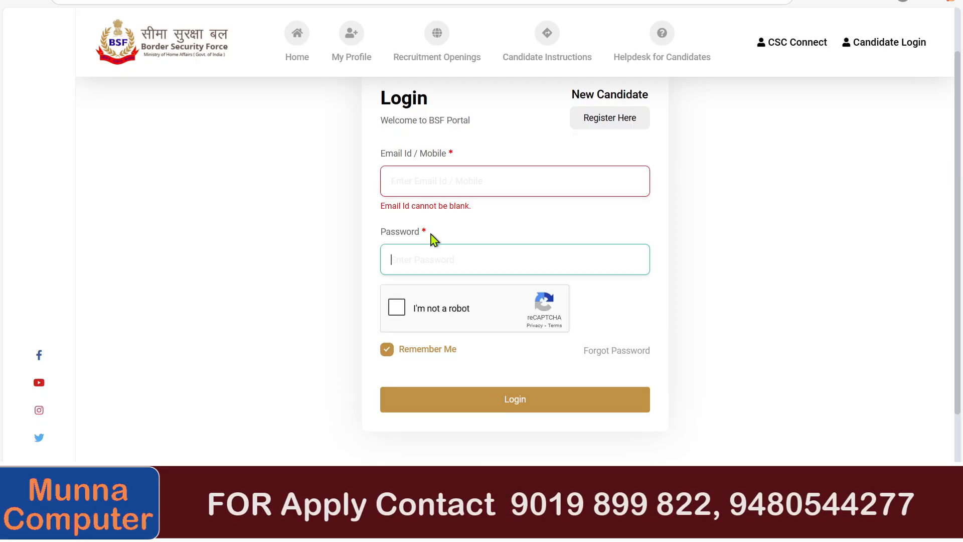
scroll(433, 239, "down", 2)
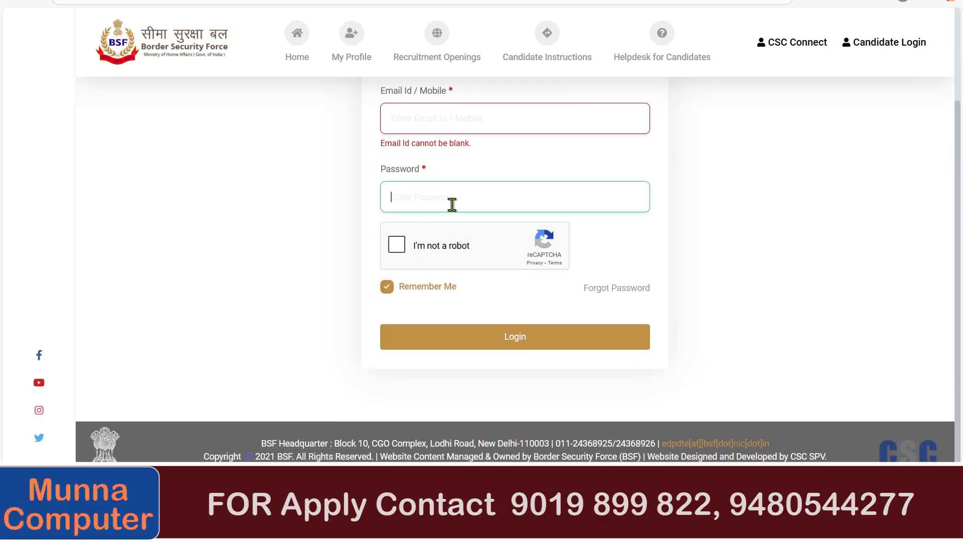
left_click(633, 293)
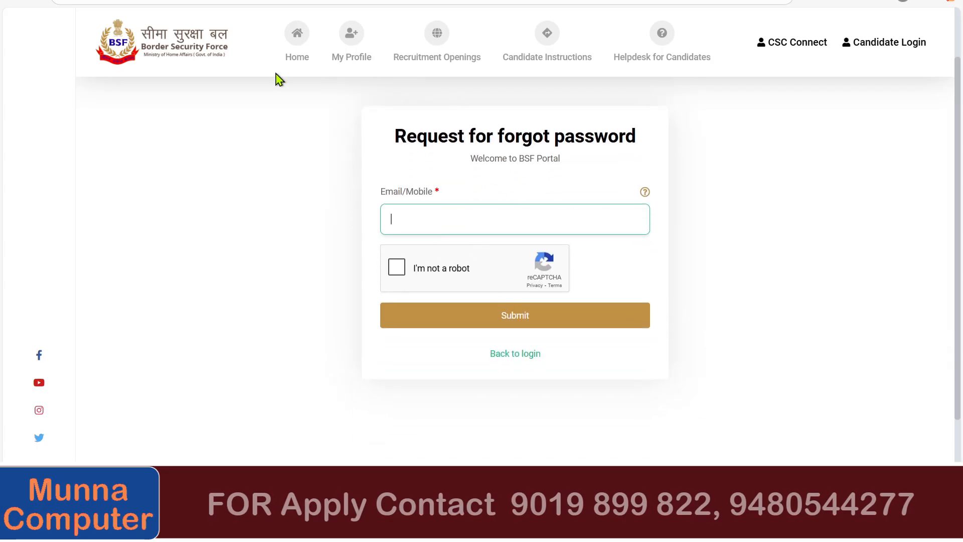
left_click(339, 52)
scroll(224, 144, "down", 5)
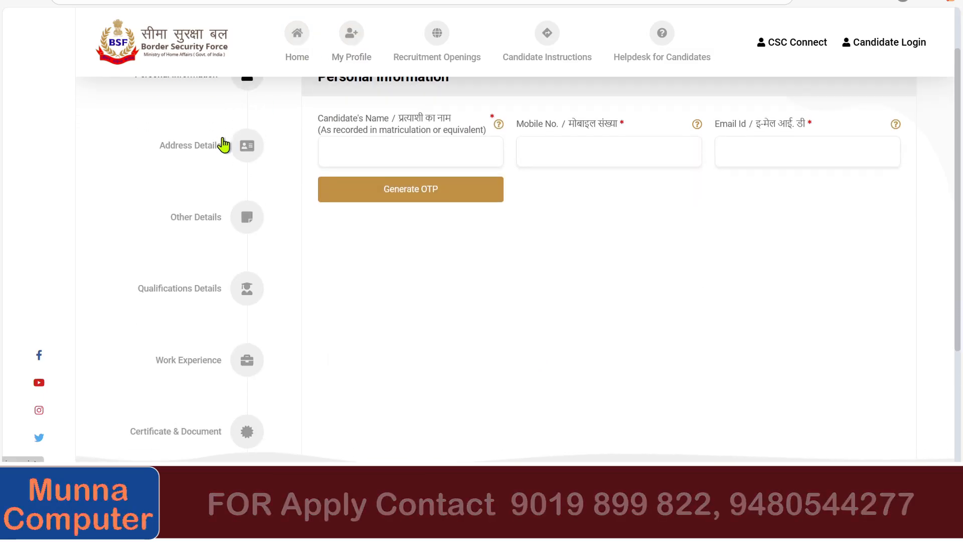
scroll(223, 144, "up", 5)
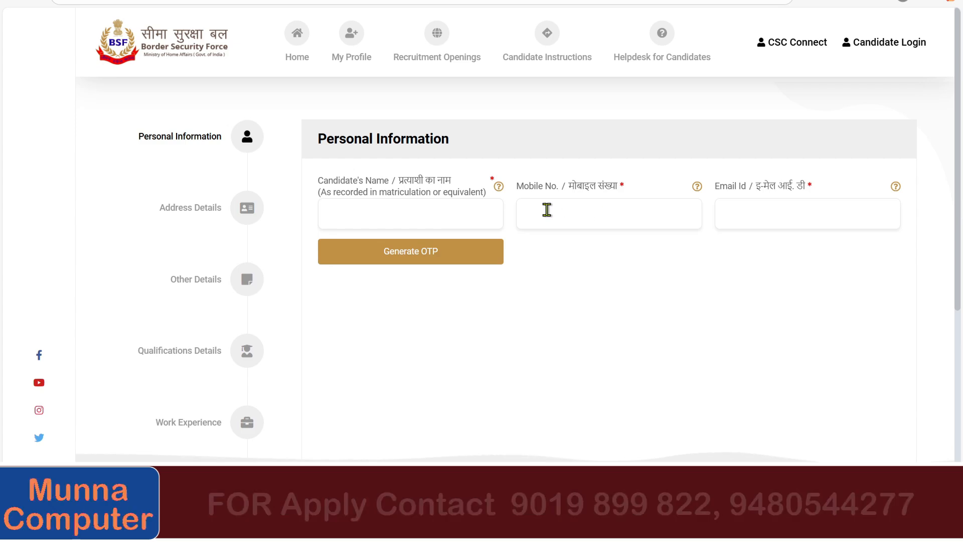
Enter the candidate's name and mobile number in the Personal Information fields
left_click(415, 215)
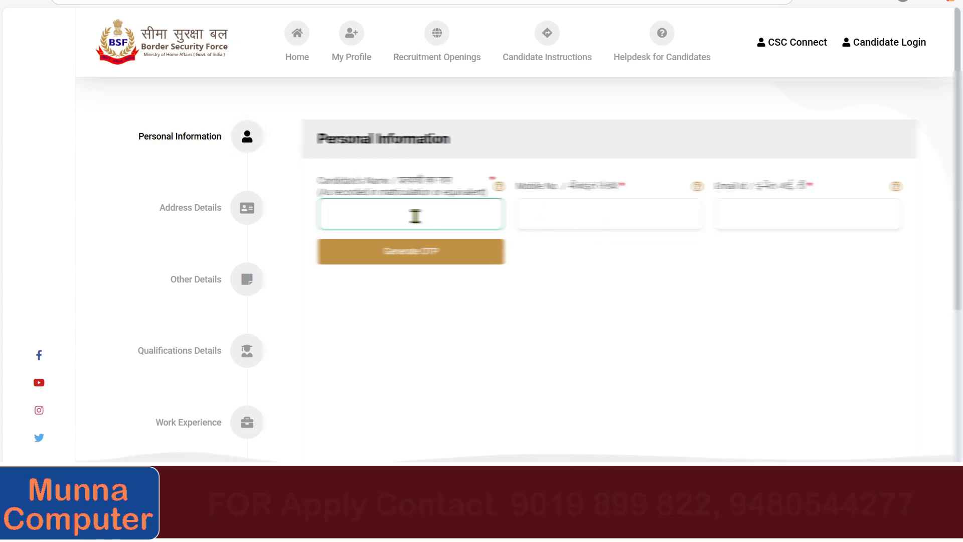
type("VIUNNA")
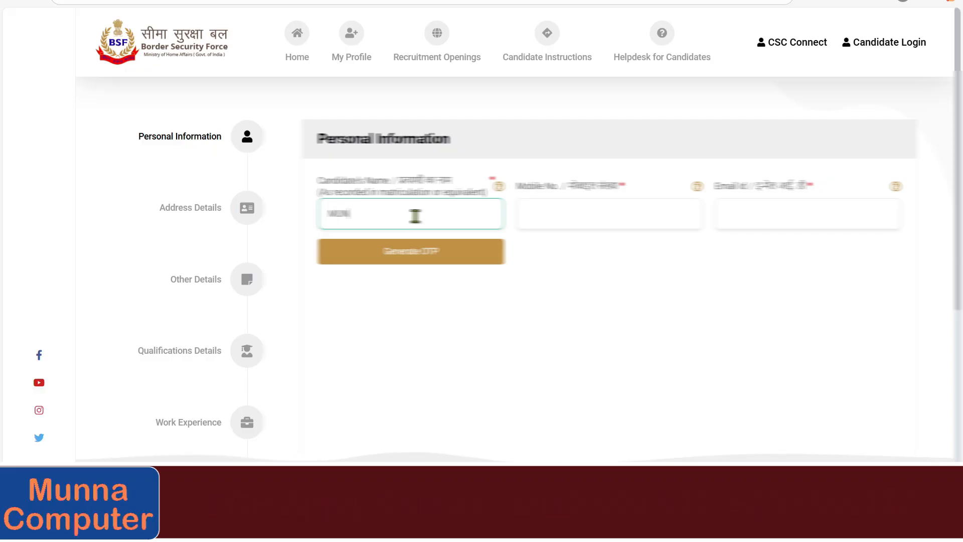
key("Tab")
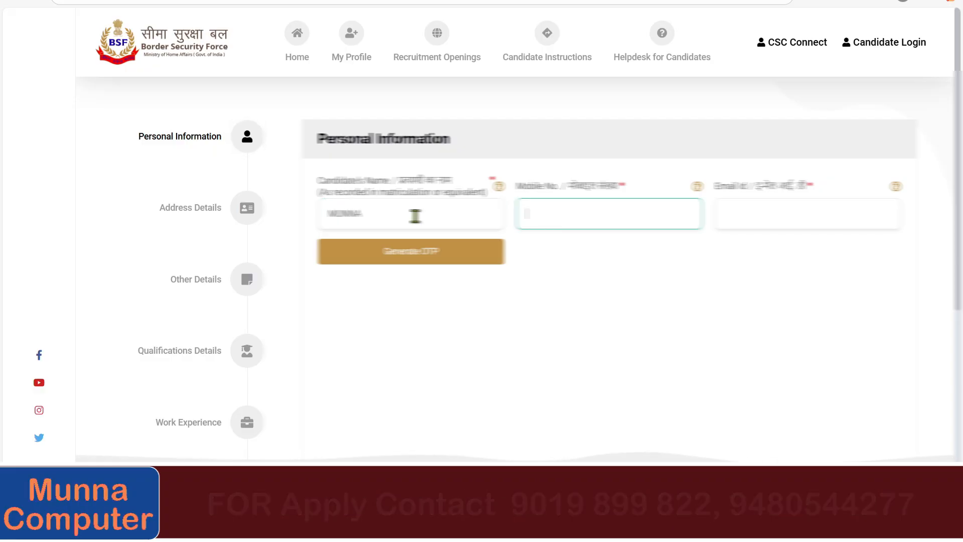
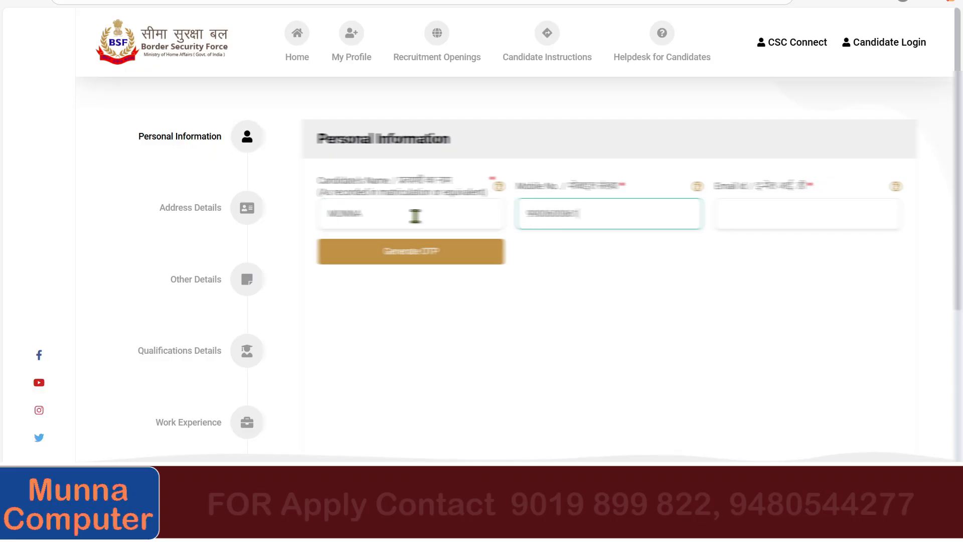
key("Tab")
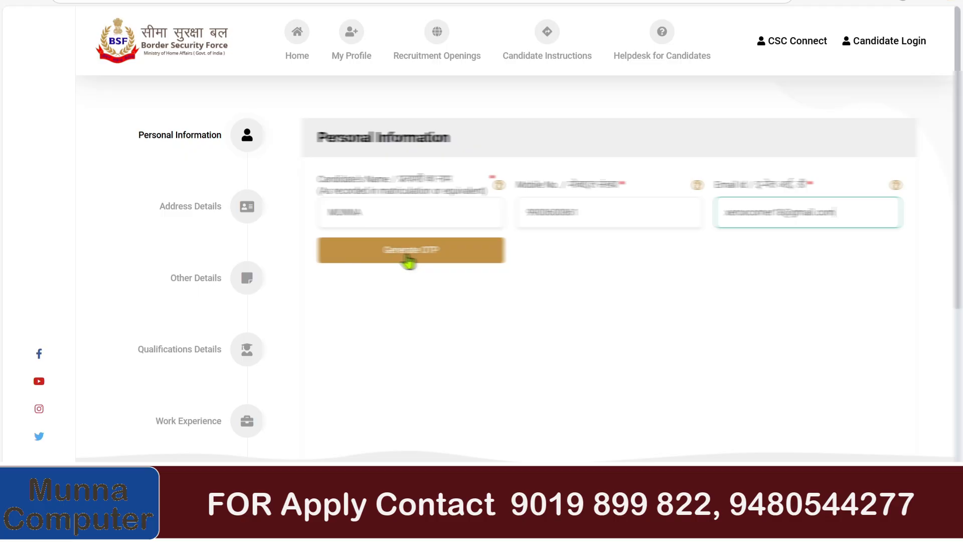
Generate the mobile and e-mail verification OTPs
left_click(408, 259)
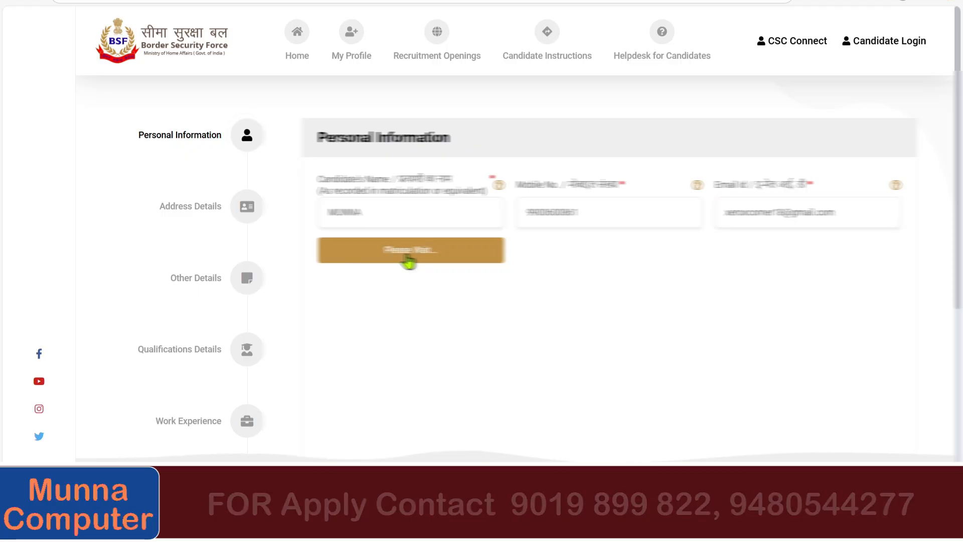
scroll(408, 247, "down", 3)
left_click(393, 209)
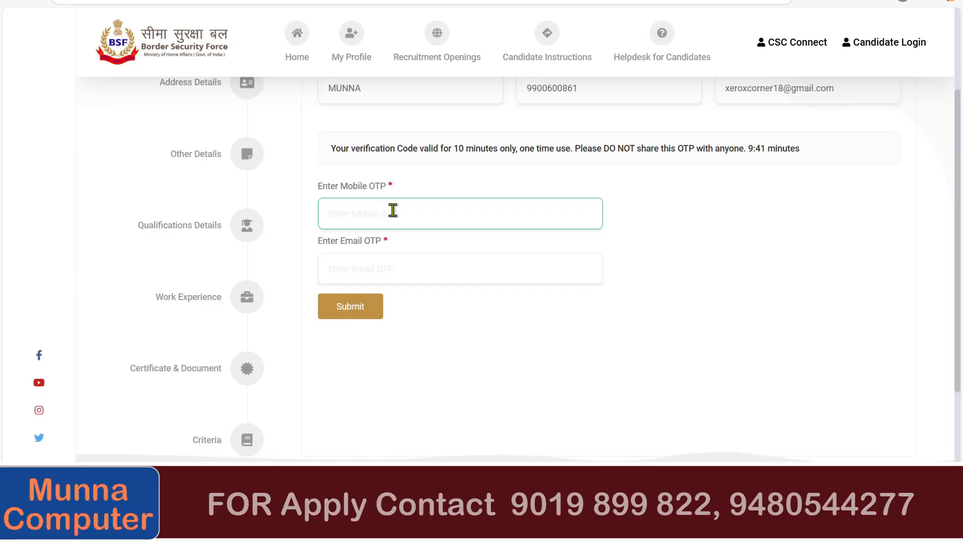
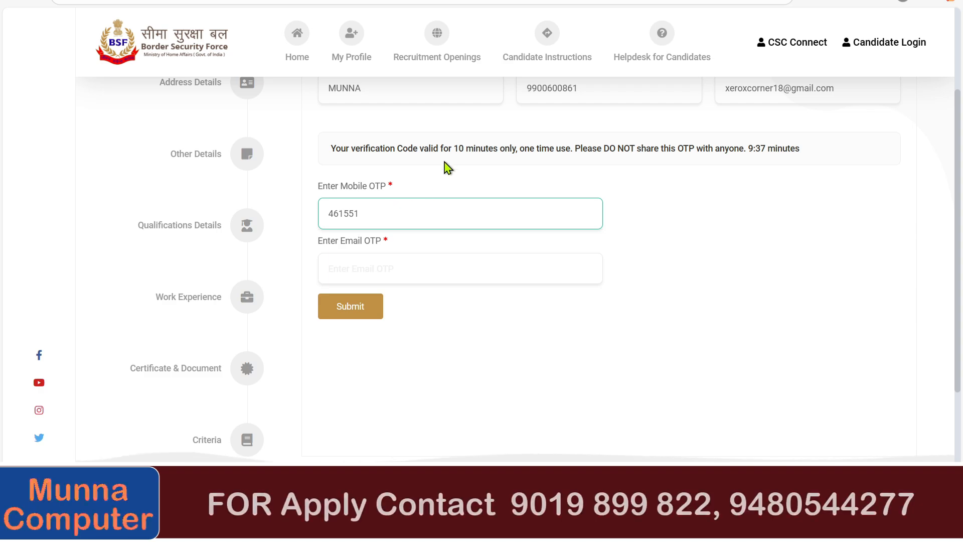
Type the mobile OTP, then go to the Gmail inbox to find the e-mail OTP
left_click_drag(448, 148, 500, 152)
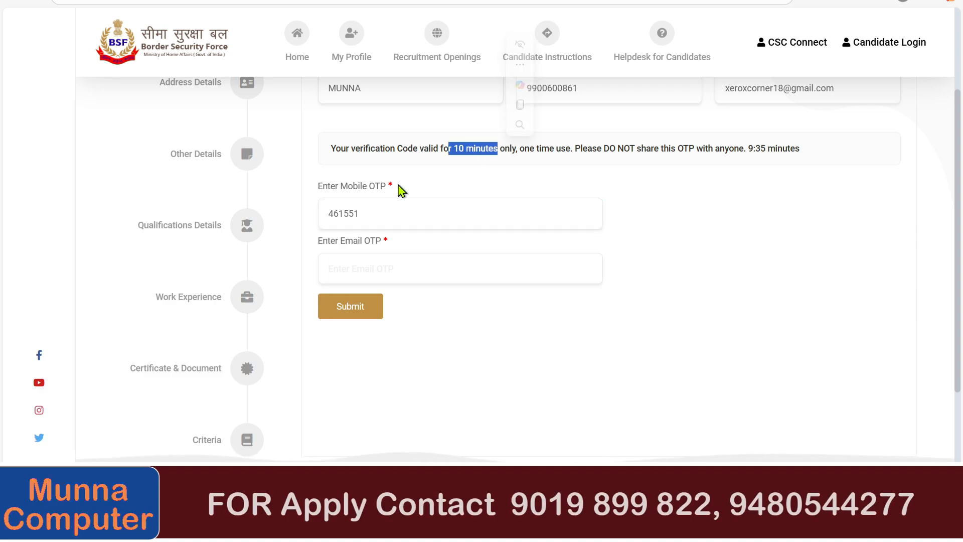
left_click(352, 221)
left_click(348, 276)
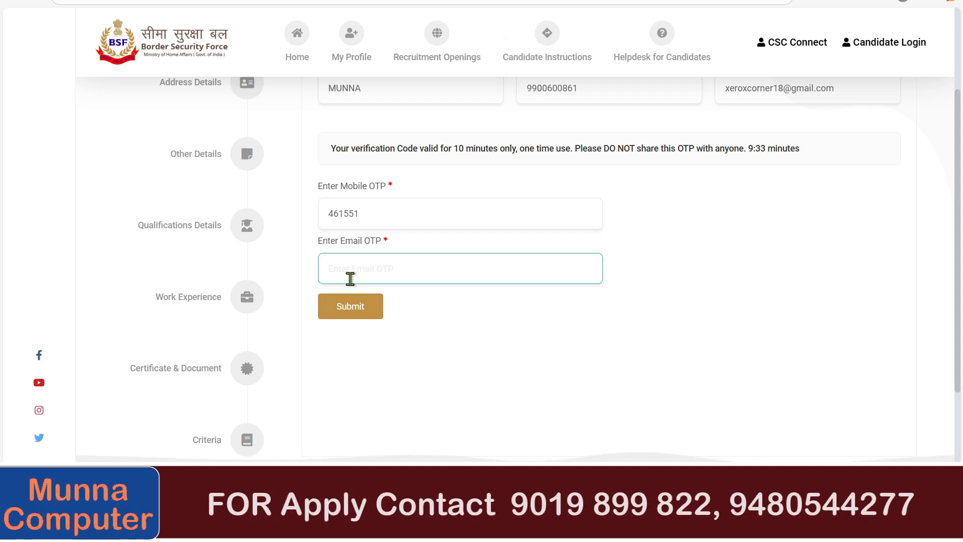
left_click(451, 1)
scroll(228, 189, "up", 4)
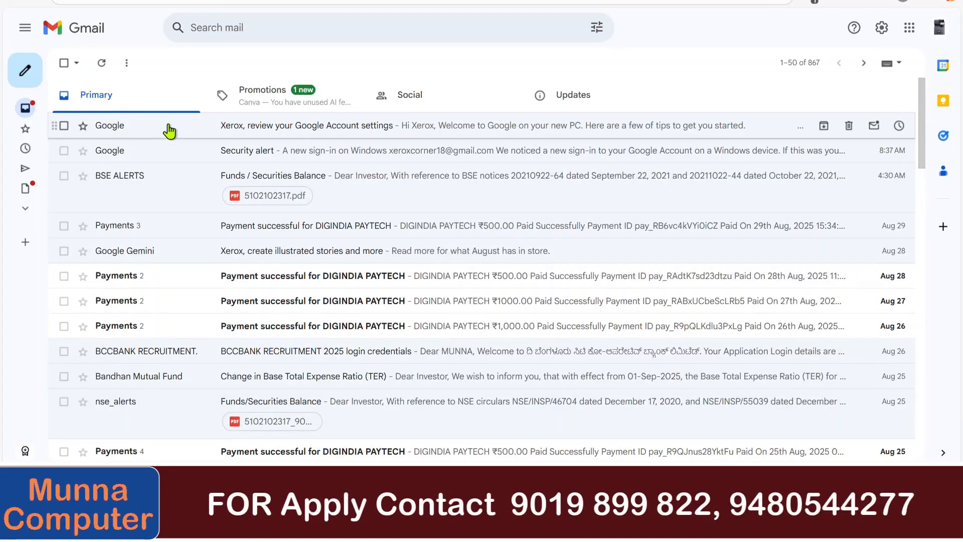
Refresh Gmail and open the Spam folder under More
left_click(100, 63)
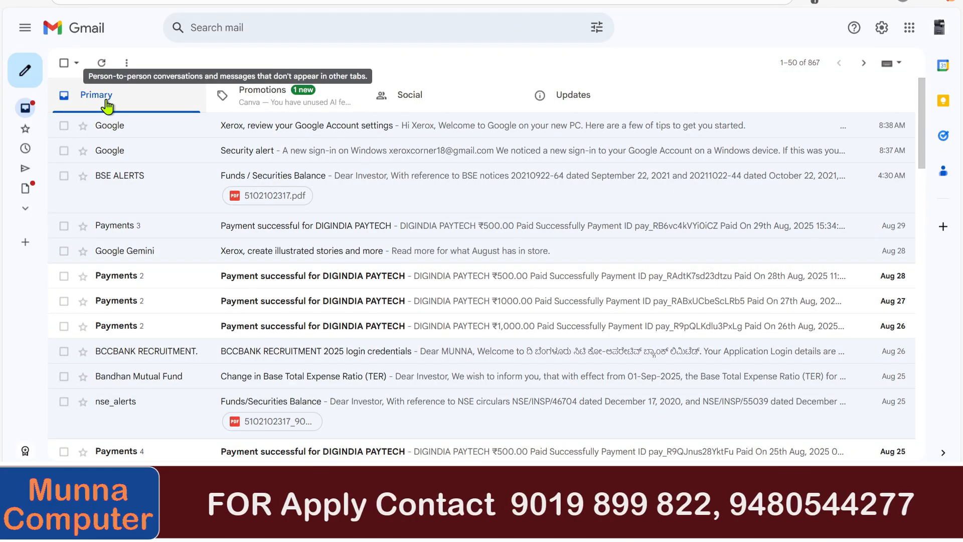
mouse_move(43, 124)
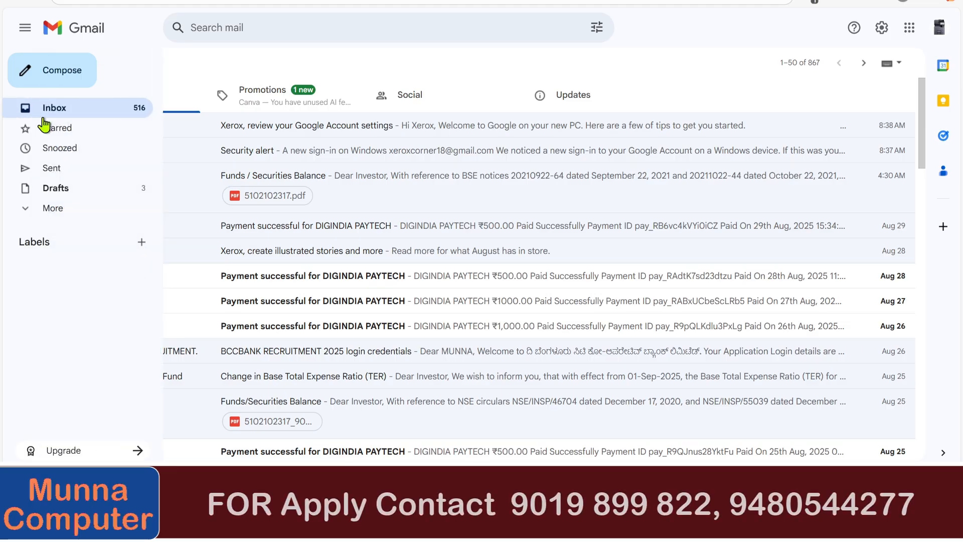
left_click(49, 209)
scroll(47, 208, "down", 2)
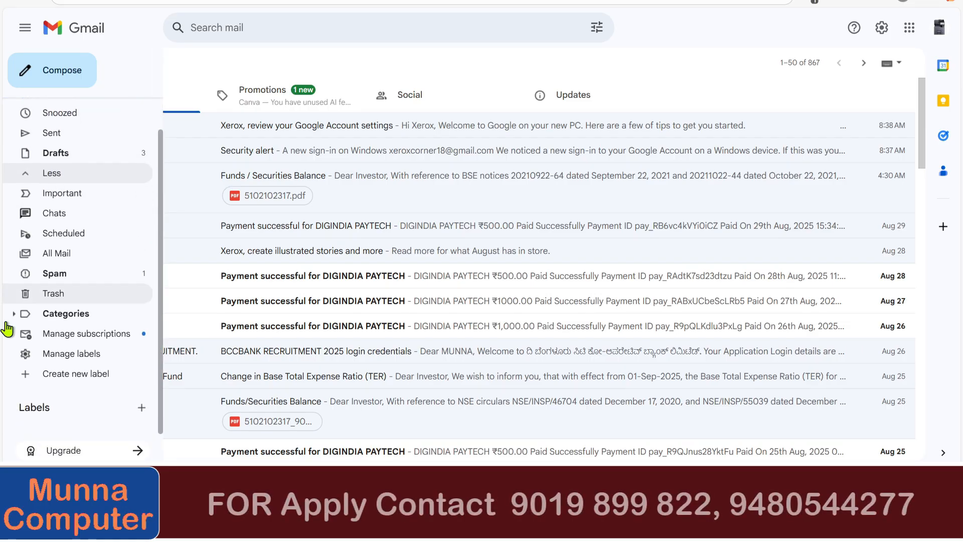
left_click(74, 273)
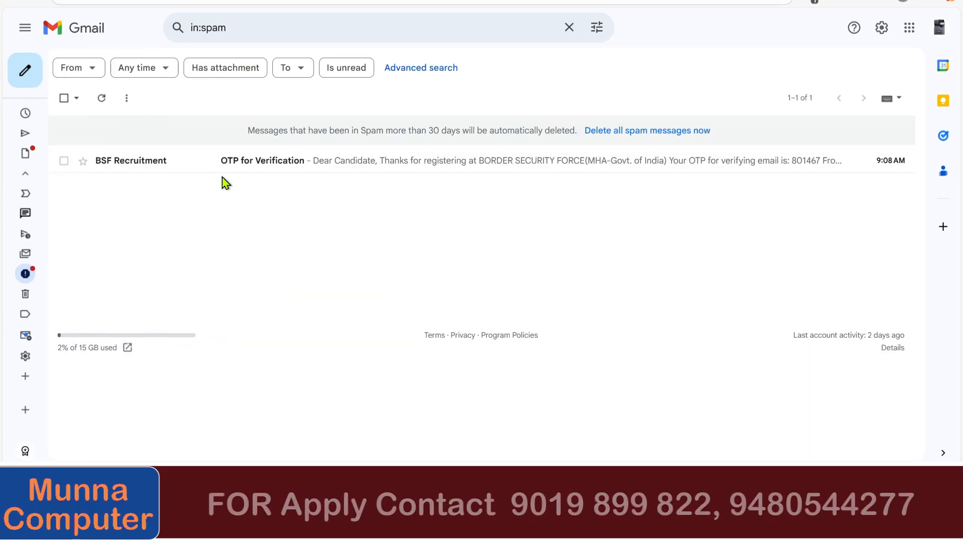
Open the BSF 'OTP for Verification' e-mail and copy its verification code
left_click(289, 166)
scroll(351, 251, "down", 1)
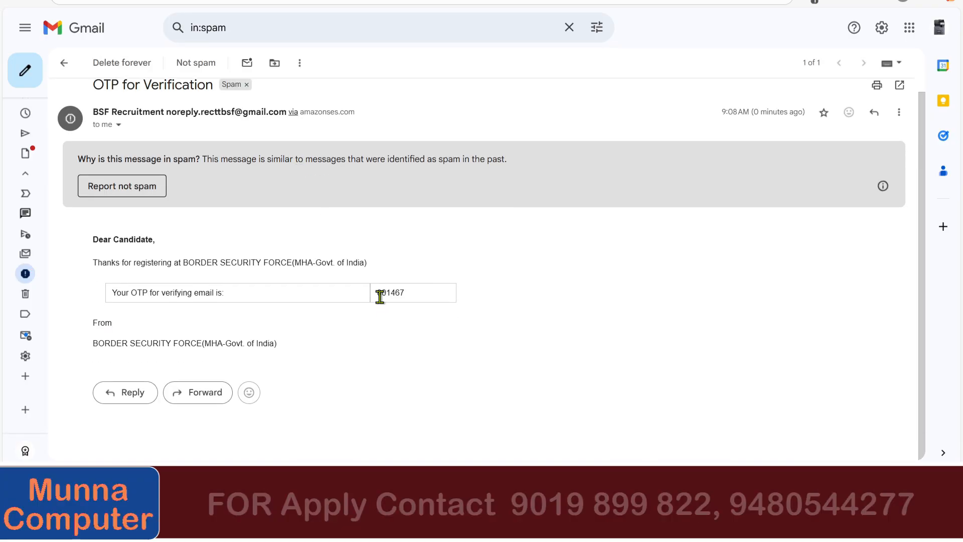
right_click(399, 301)
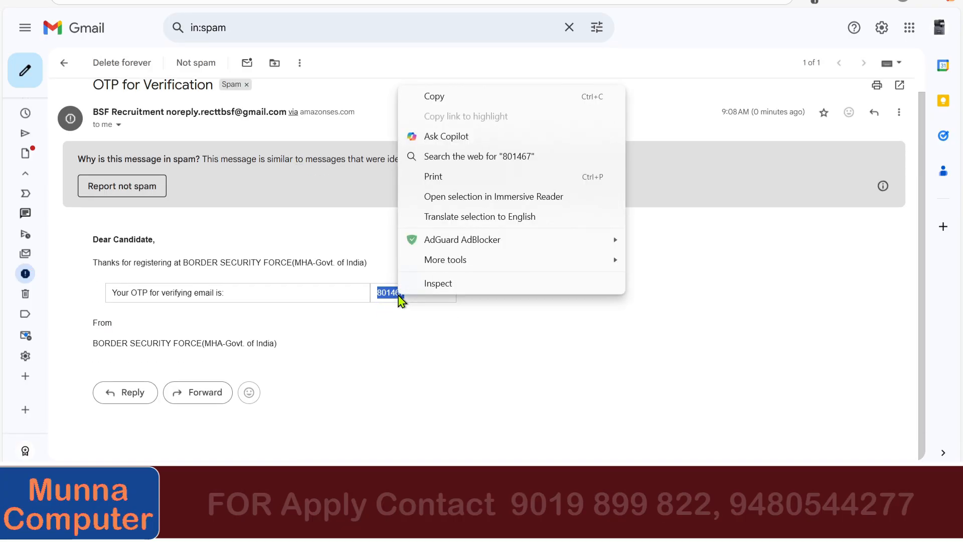
left_click(437, 105)
Type the e-mail verification code manually after pasting is blocked, and submit both OTPs
left_click(281, 1)
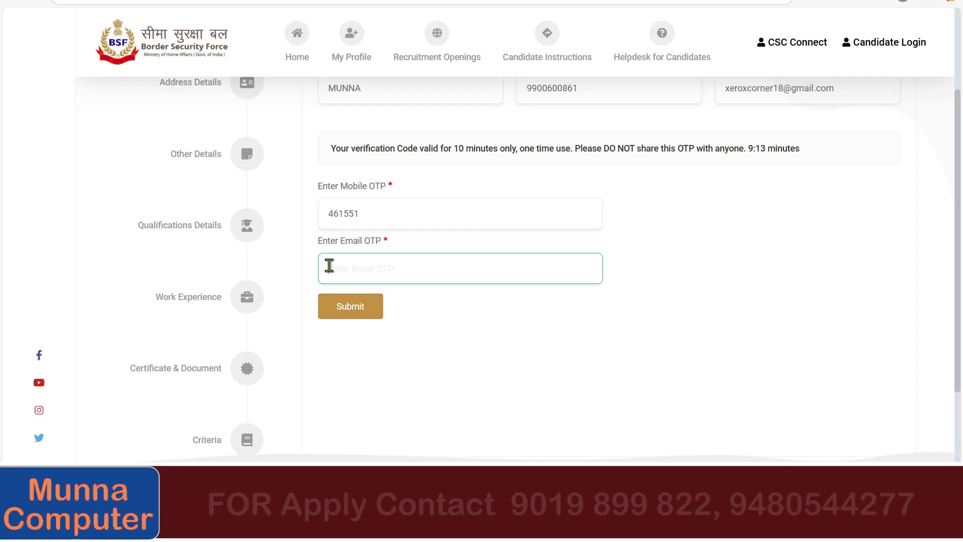
key("ctrl+v")
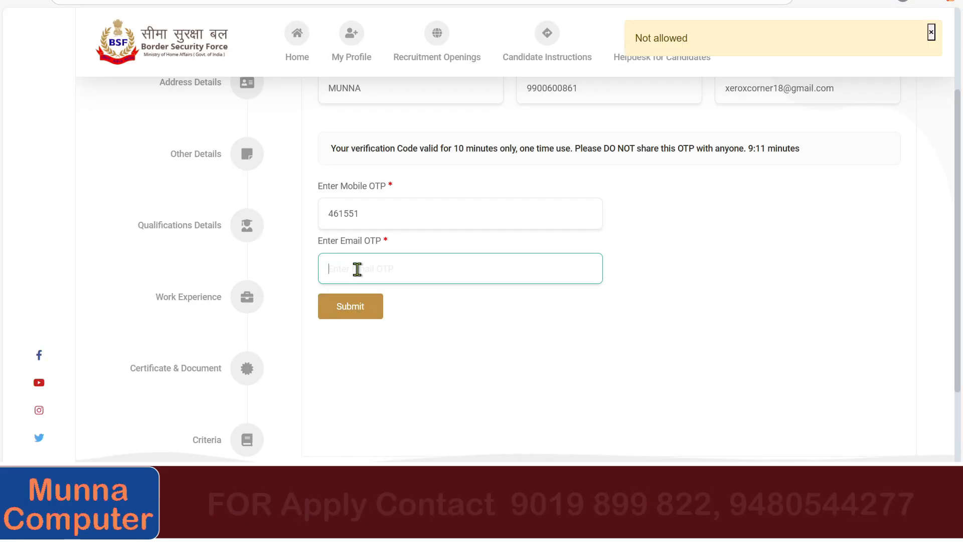
key("ctrl+v")
left_click(449, 1)
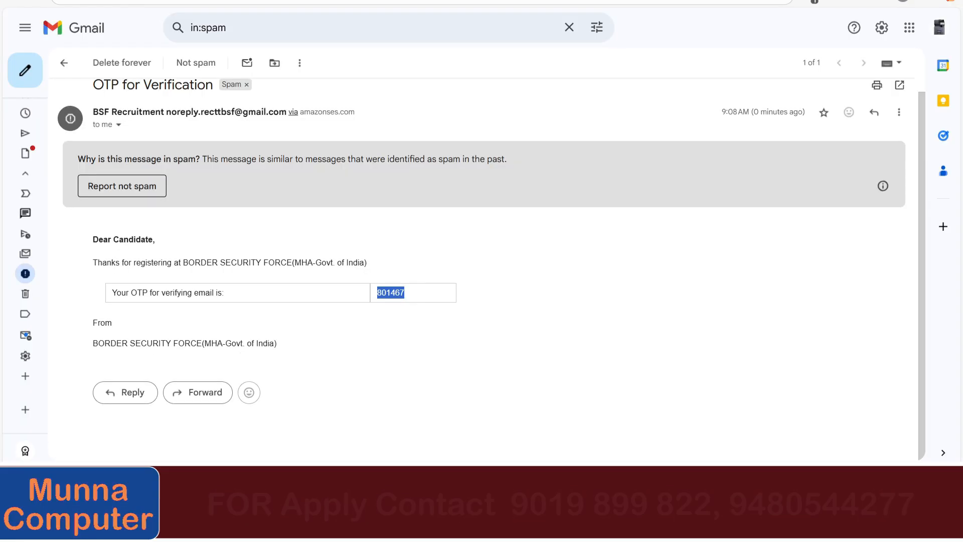
left_click(276, 1)
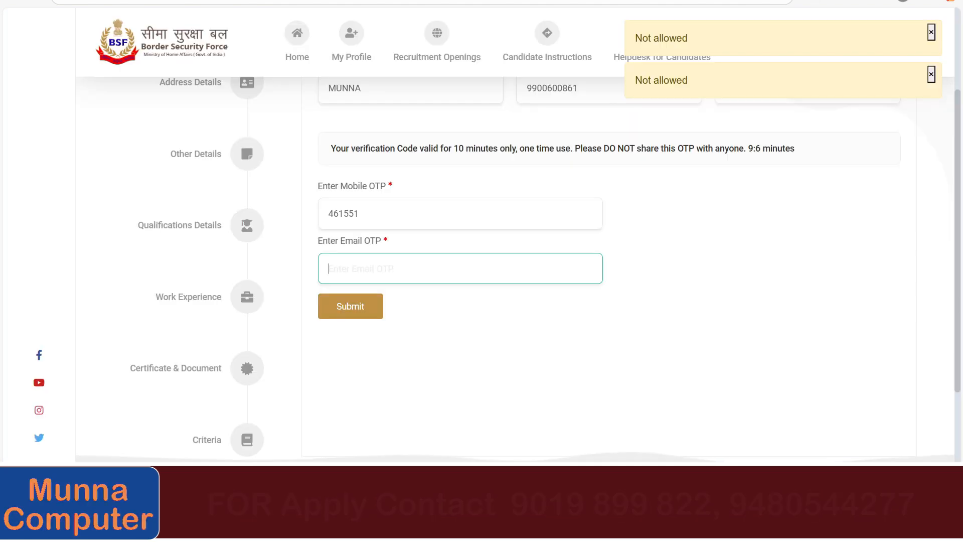
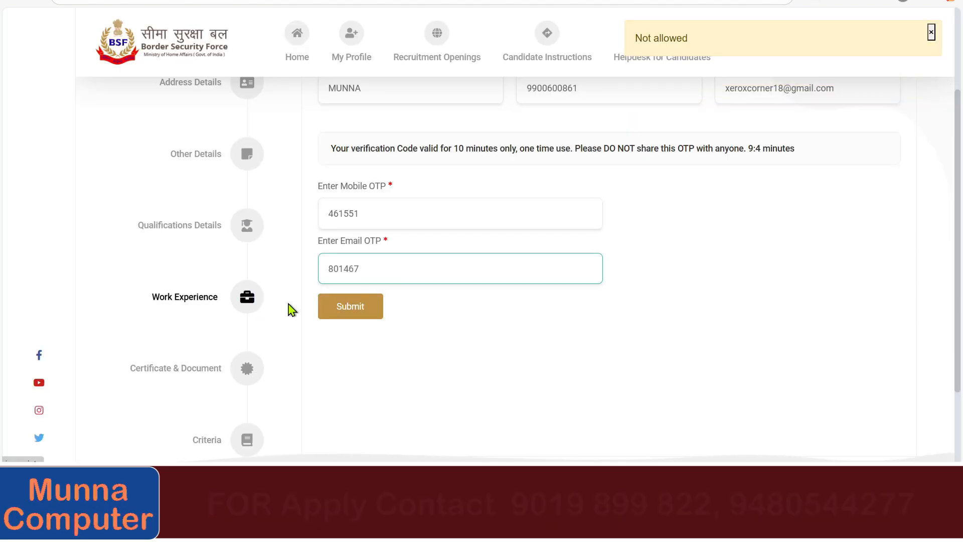
left_click(332, 316)
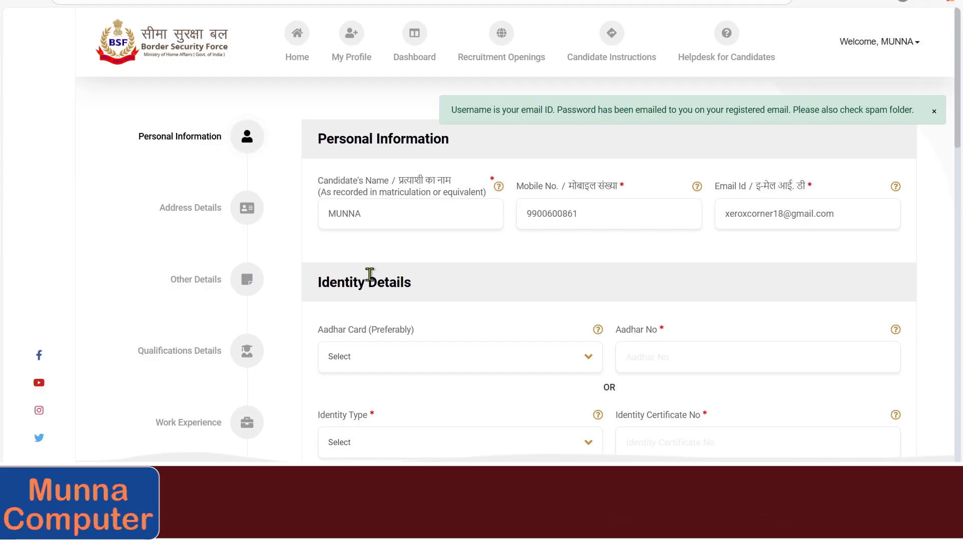
Choose Aadhar Card as the identity document and enter the Aadhaar number
scroll(465, 157, "down", 2)
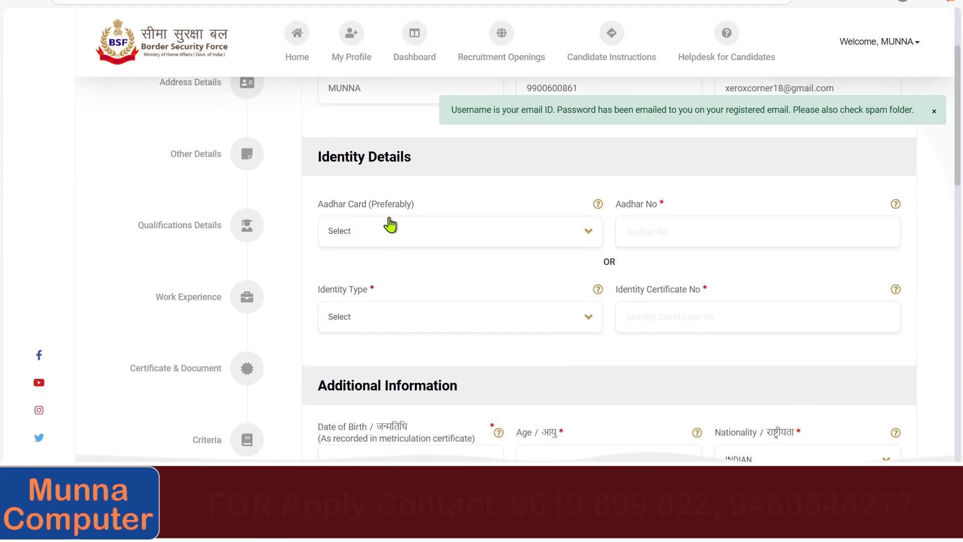
left_click(384, 237)
left_click(372, 309)
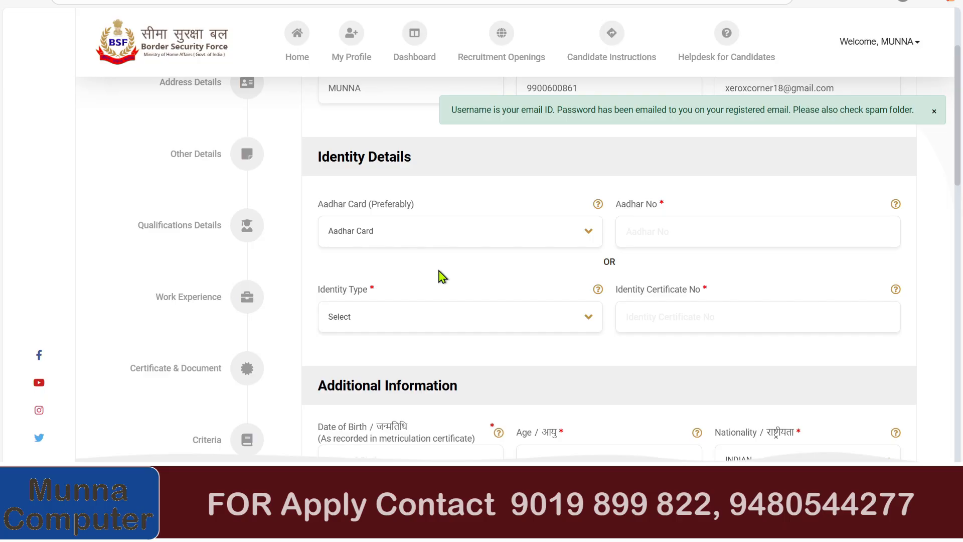
left_click(643, 233)
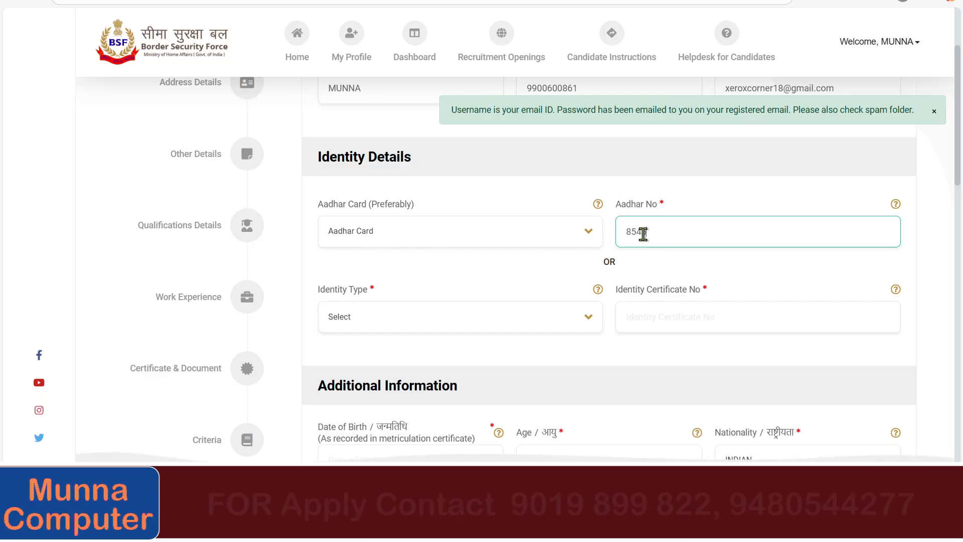
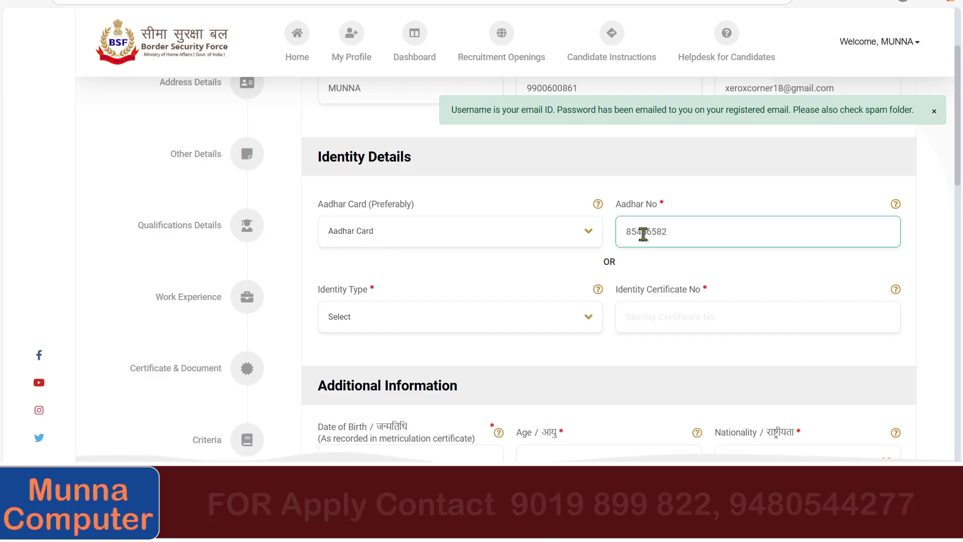
Set Identity Type to Aadhar, enter the certificate number, and dismiss the notification
scroll(486, 210, "down", 3)
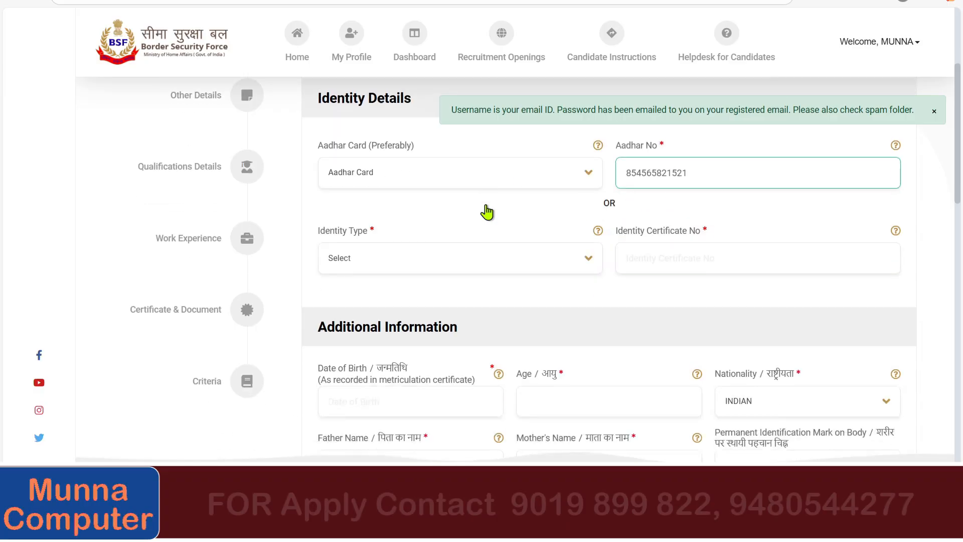
left_click(389, 196)
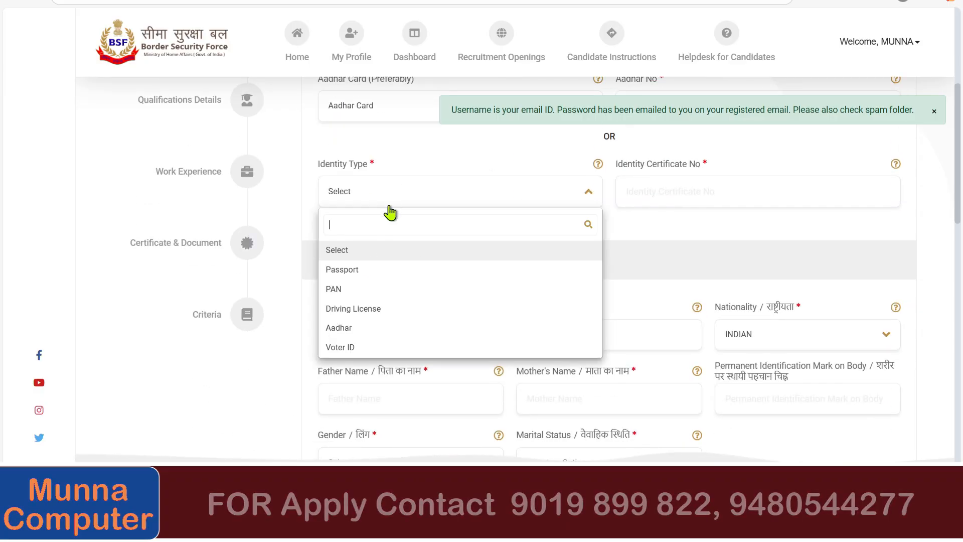
left_click(380, 328)
left_click(631, 194)
scroll(501, 276, "up", 3)
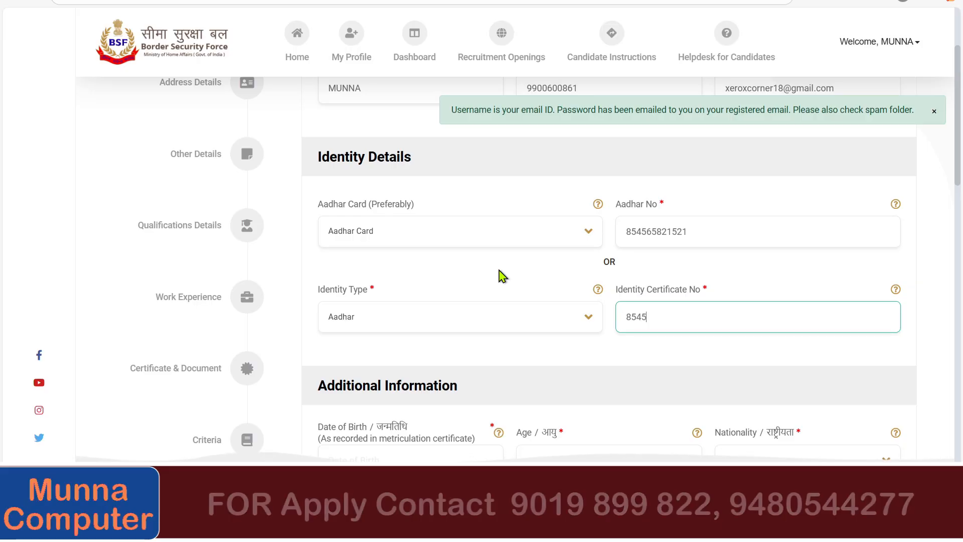
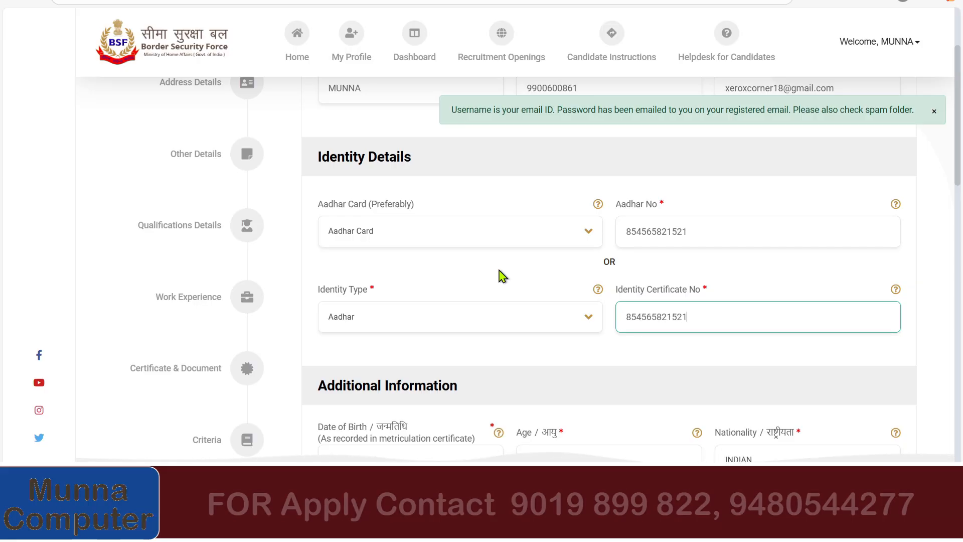
scroll(502, 275, "down", 4)
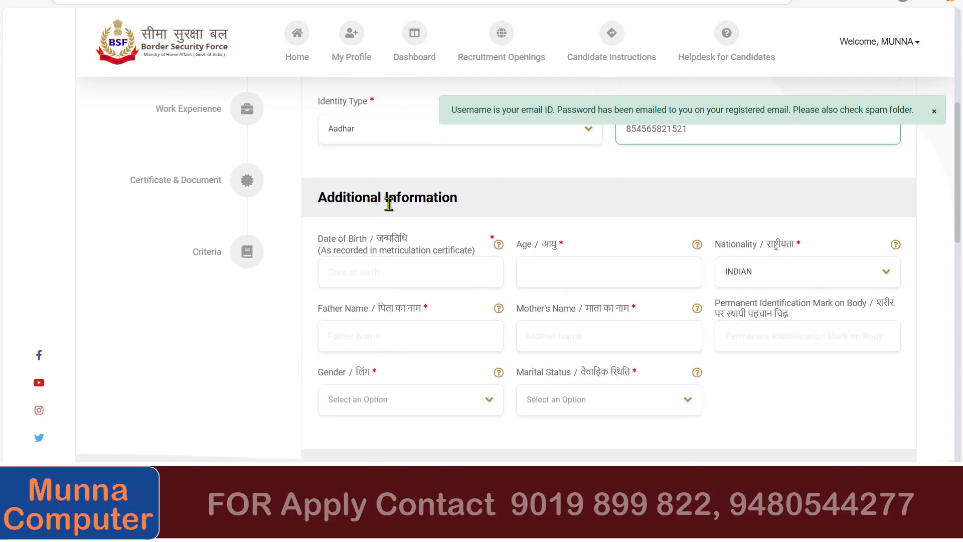
left_click(934, 114)
Set the date of birth to 01-01-2000 in the calendar picker
left_click(367, 278)
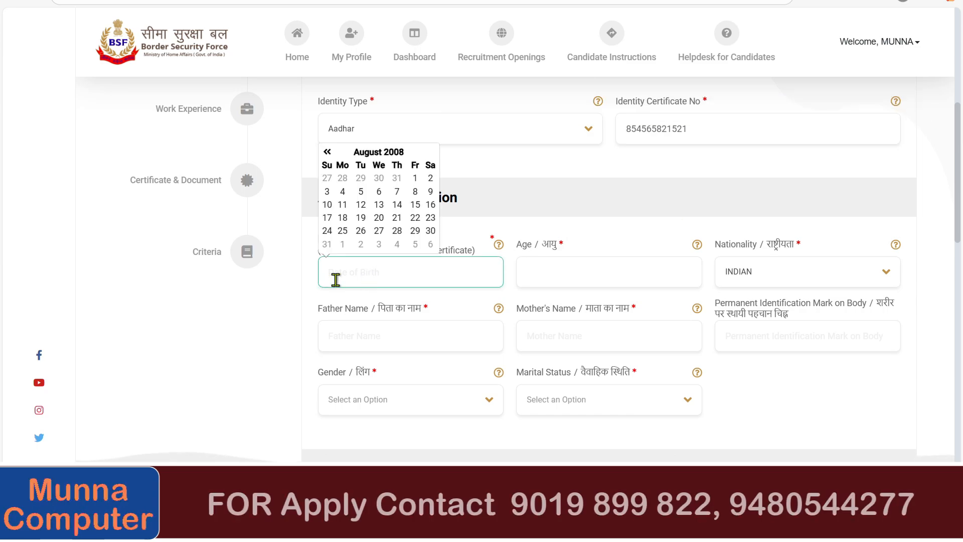
left_click(332, 303)
scroll(354, 253, "down", 1)
left_click(374, 217)
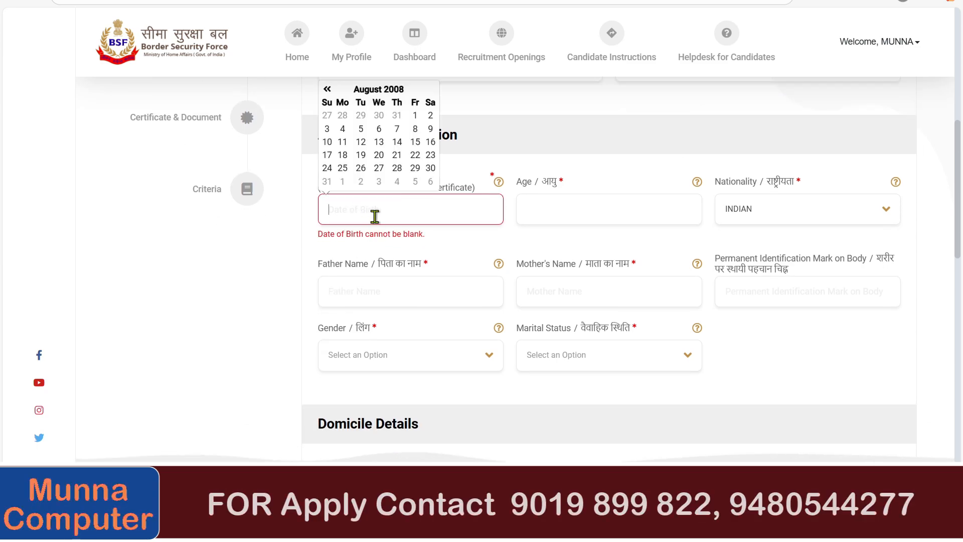
scroll(376, 195, "up", 1)
left_click(387, 153)
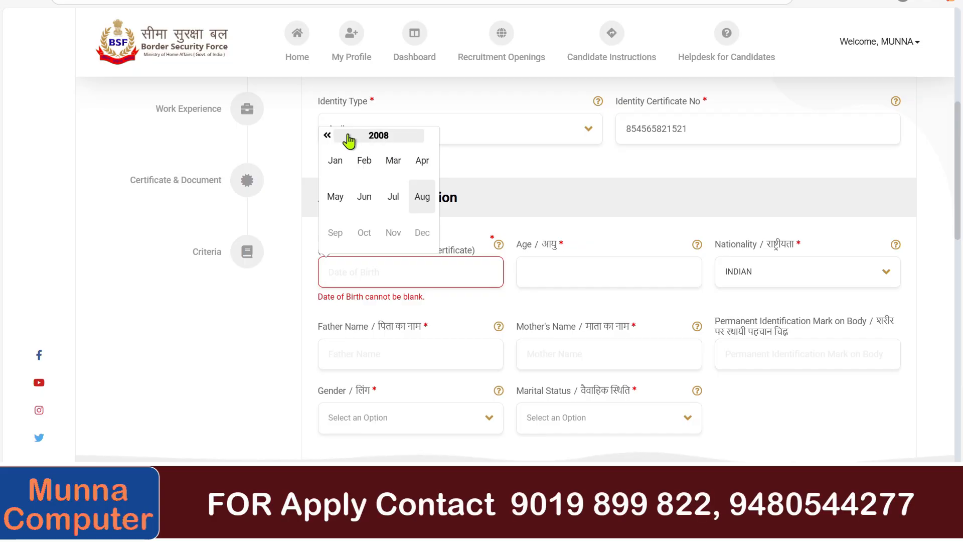
left_click(328, 136)
left_click(328, 136)
left_click(328, 136)
left_click(328, 136)
left_click(328, 136)
left_click(328, 136)
left_click(328, 136)
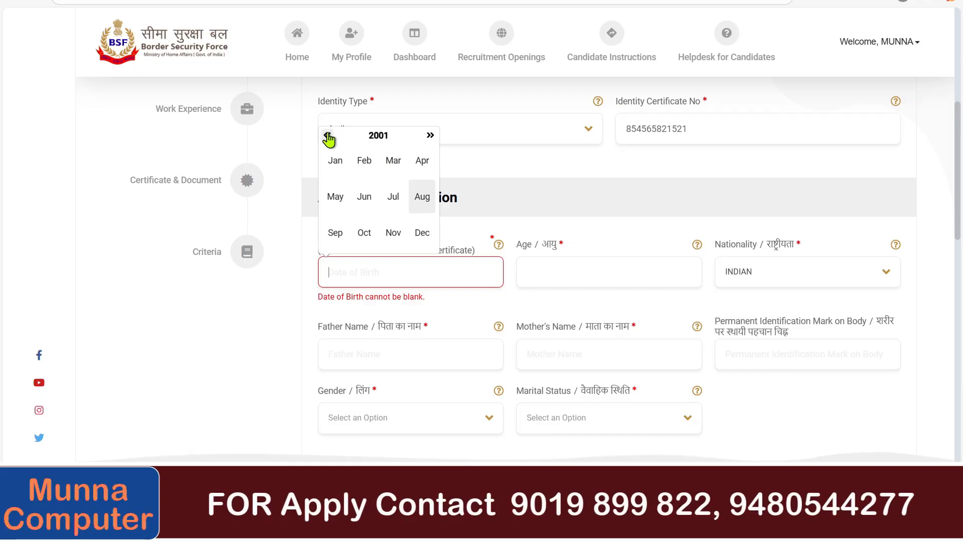
left_click(335, 160)
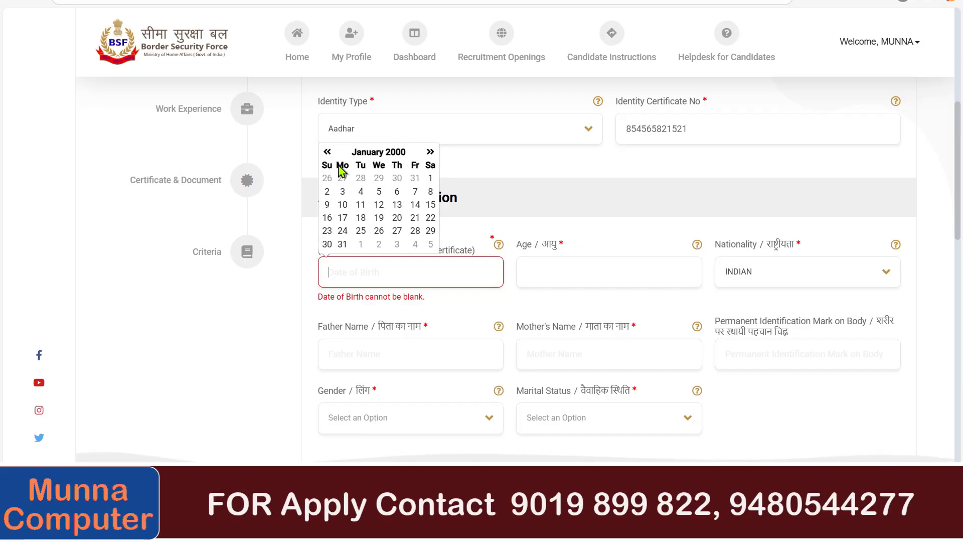
left_click(430, 179)
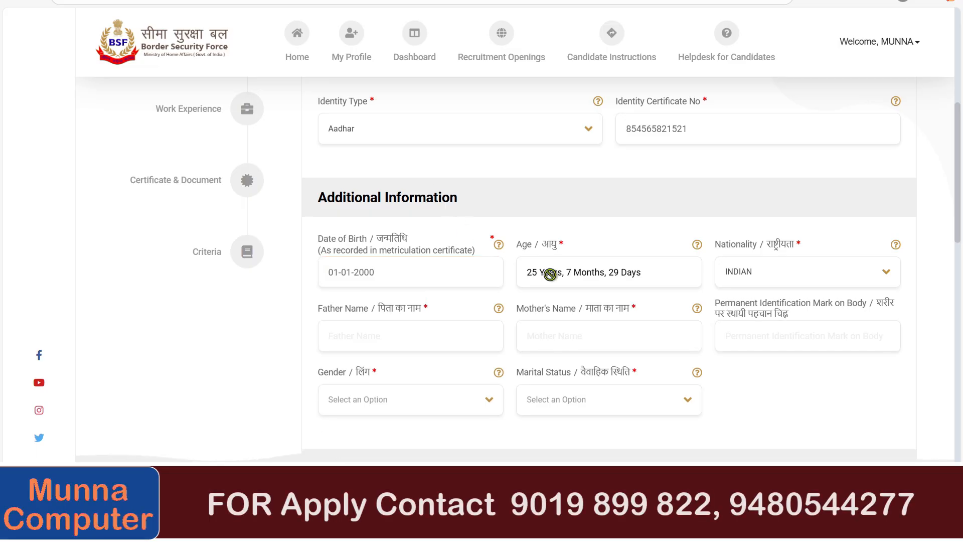
Enter the father's and mother's names and identification mark NO
scroll(765, 276, "down", 1)
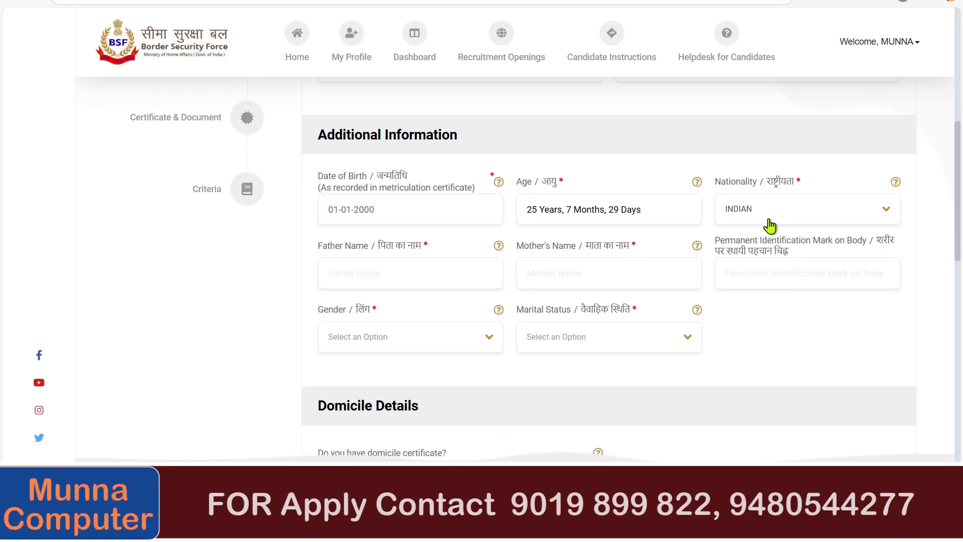
left_click(450, 273)
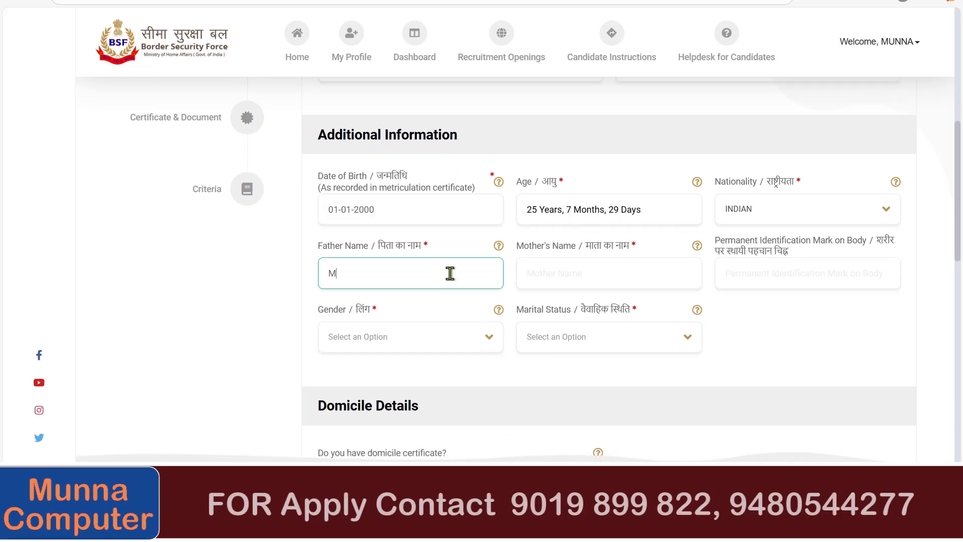
type("MUNNA")
key("Tab")
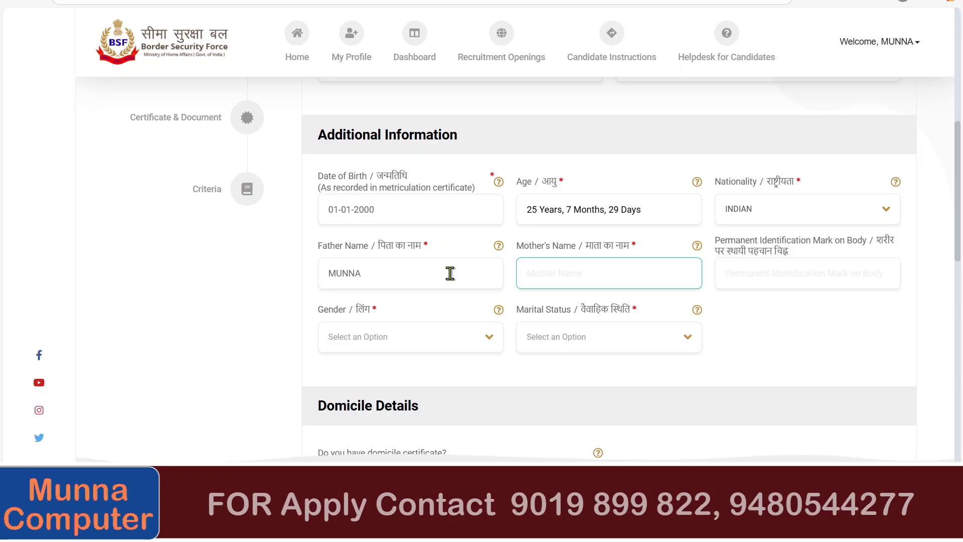
type("MUNNA")
key("Tab")
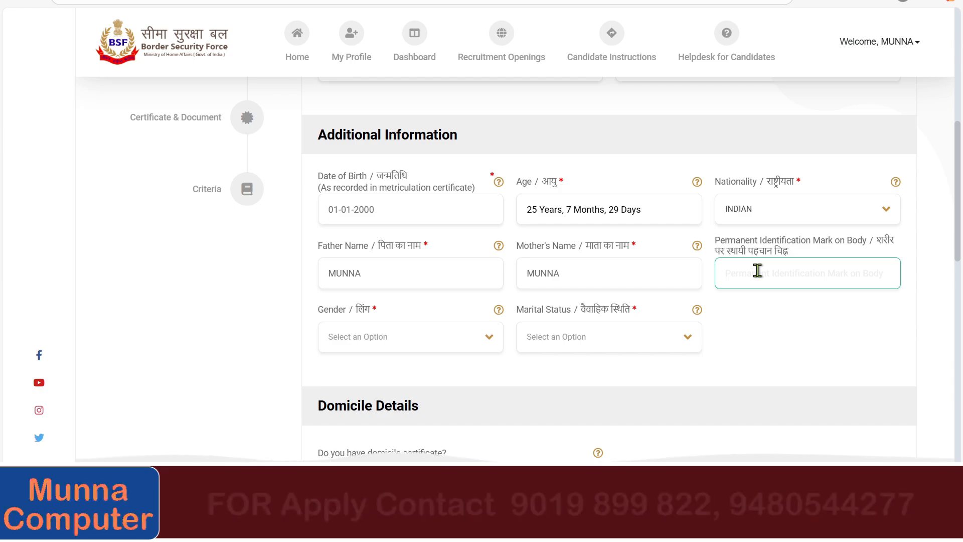
type("NO")
Set gender to MALE and marital status to UNMARRIED
scroll(527, 309, "down", 1)
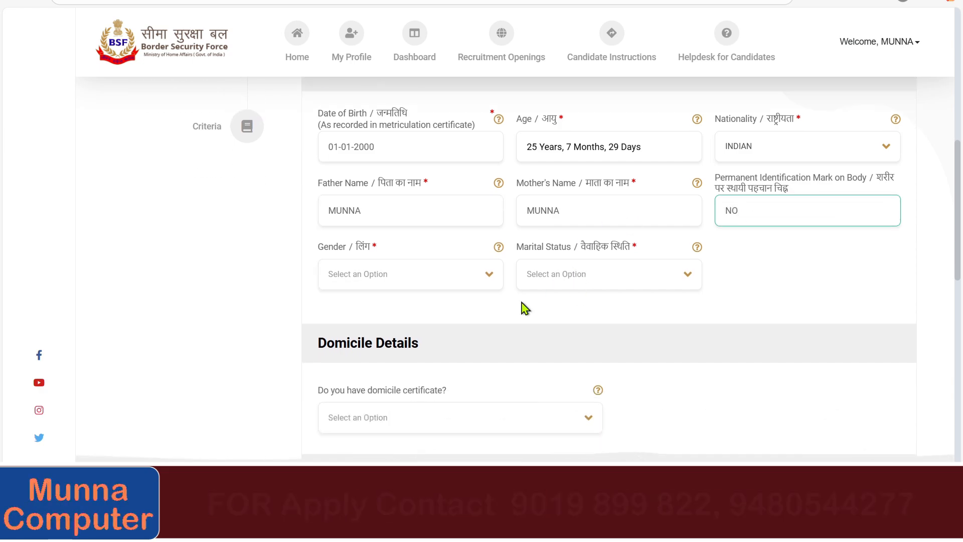
left_click(341, 281)
left_click(353, 340)
scroll(510, 273, "down", 1)
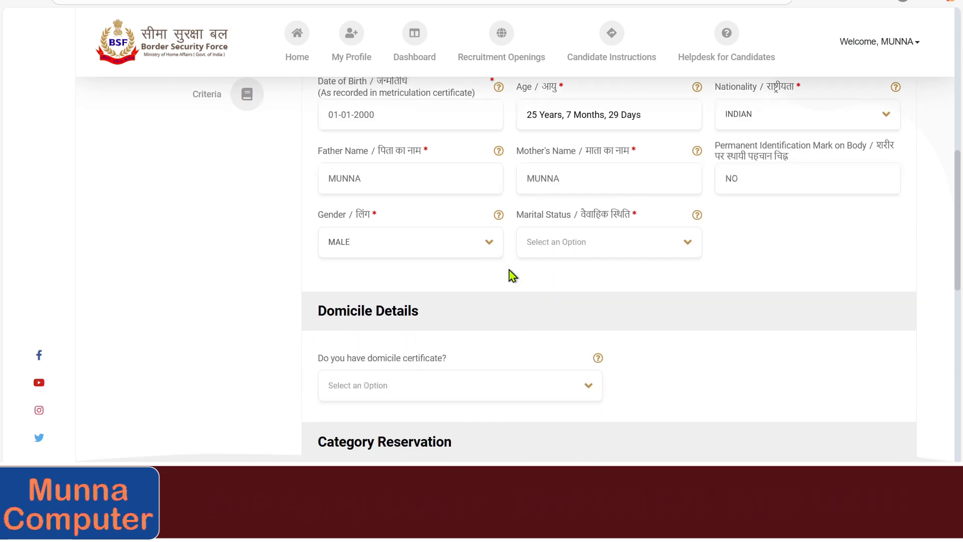
left_click(564, 217)
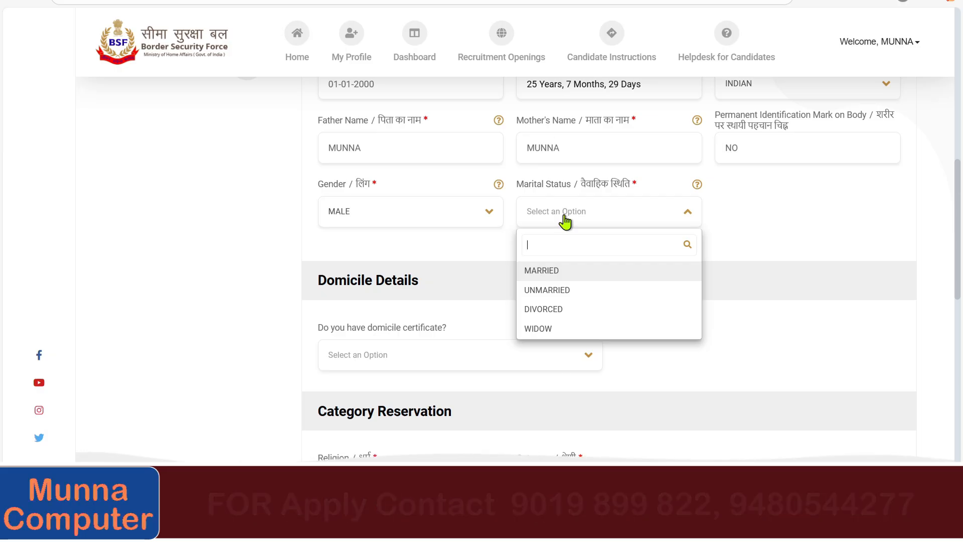
left_click(549, 291)
Answer Yes to holding a domicile certificate and pick KARNATAKA as the issuing state
scroll(518, 215, "down", 2)
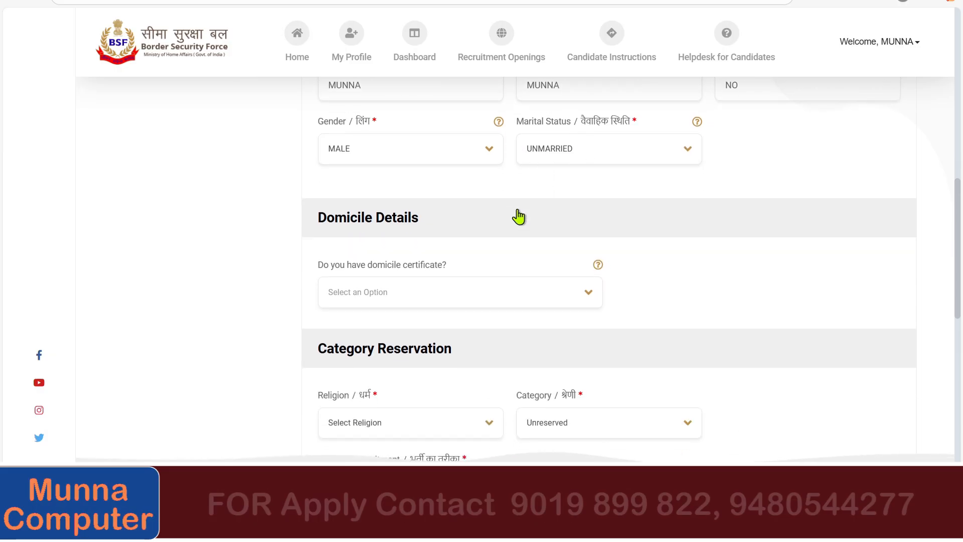
left_click(416, 230)
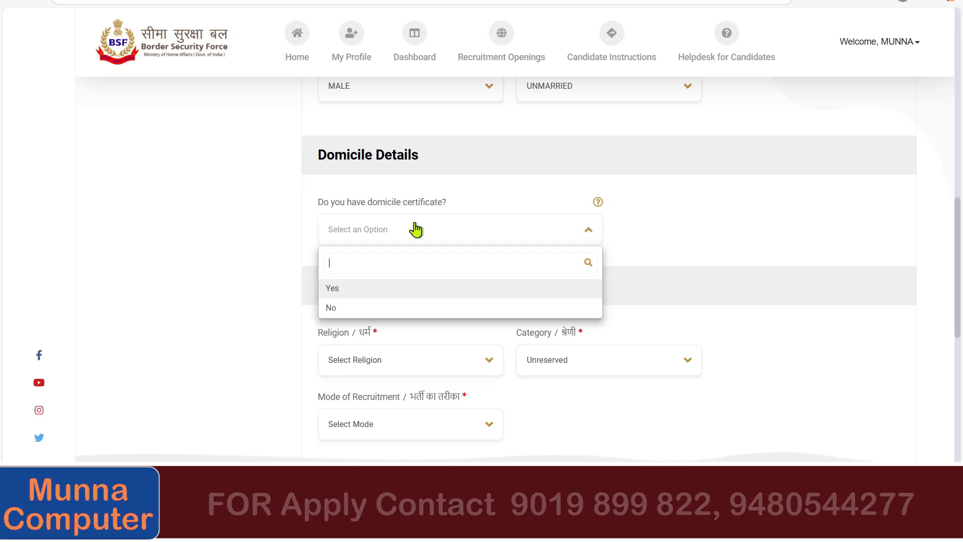
left_click(405, 290)
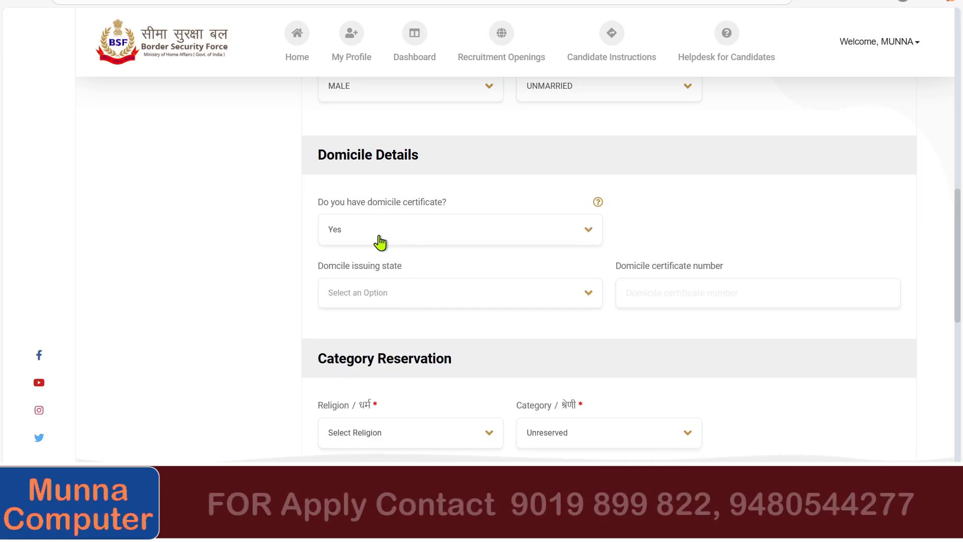
left_click(394, 298)
scroll(401, 281, "down", 2)
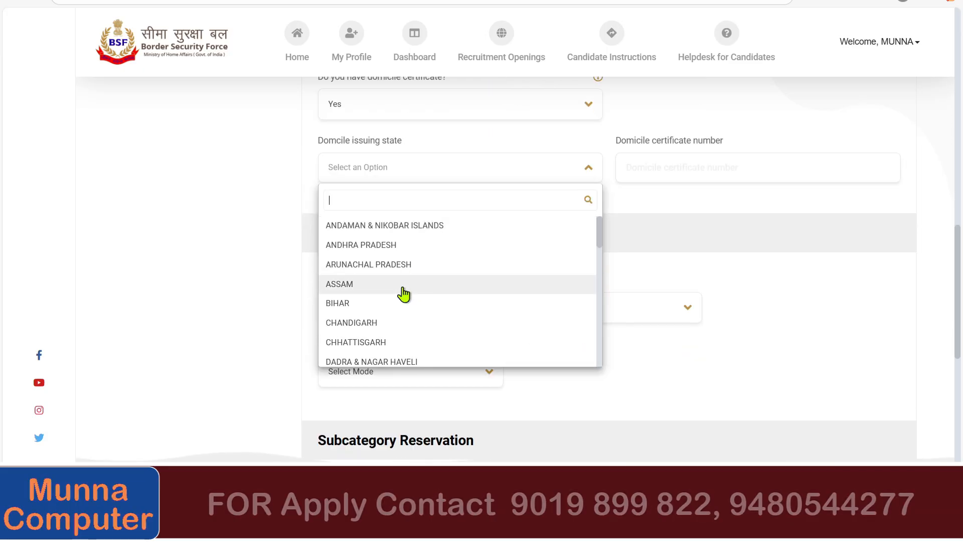
scroll(404, 295, "down", 3)
scroll(401, 291, "down", 2)
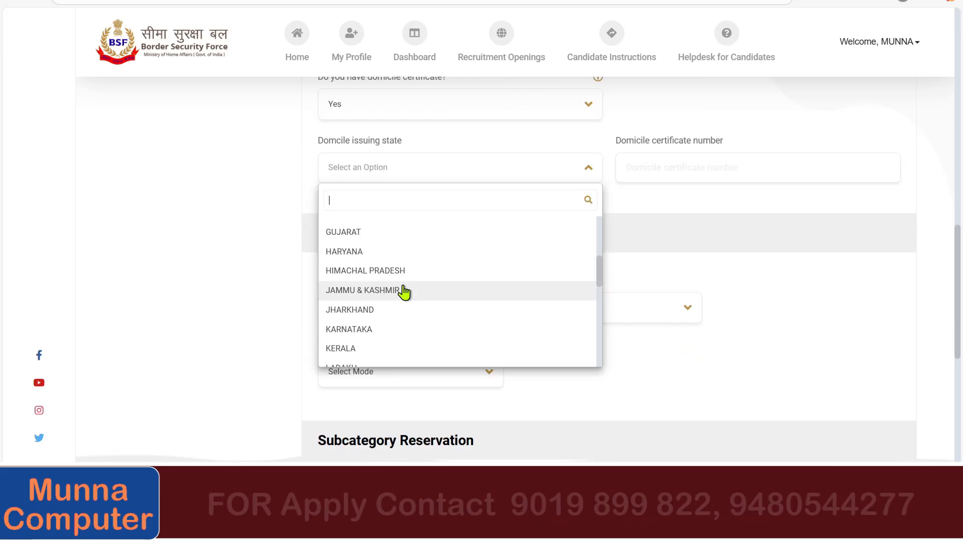
left_click(398, 331)
left_click(644, 168)
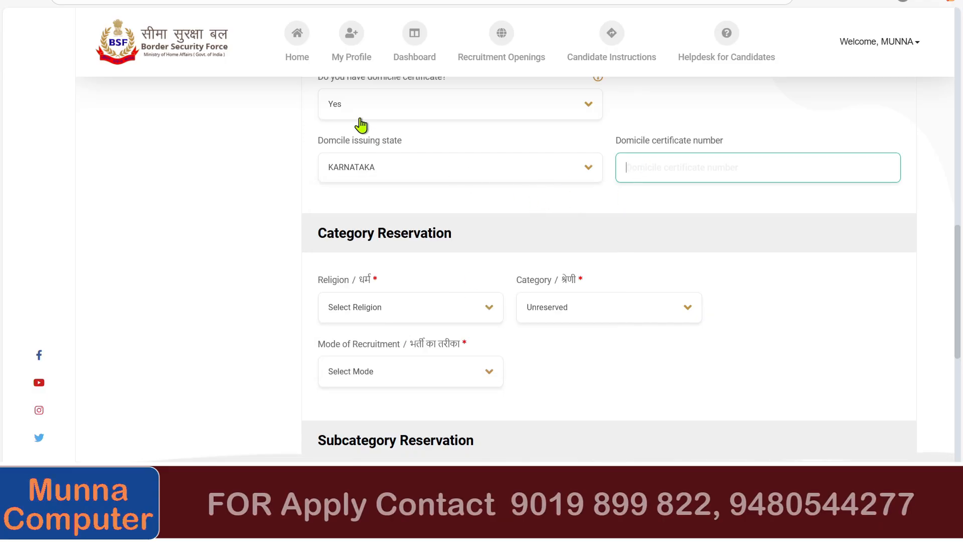
Change the domicile certificate answer back to No
scroll(360, 115, "up", 1)
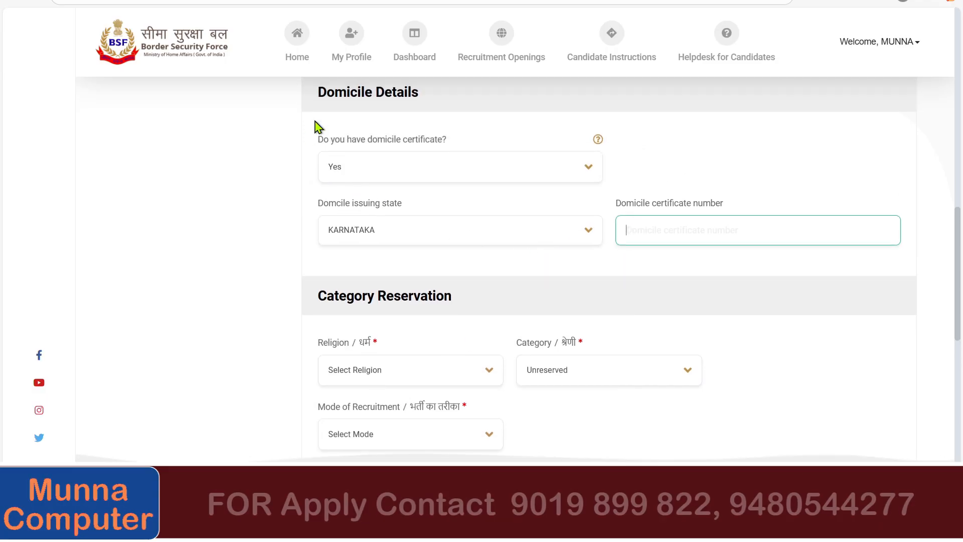
left_click(402, 178)
left_click(388, 246)
scroll(396, 236, "down", 2)
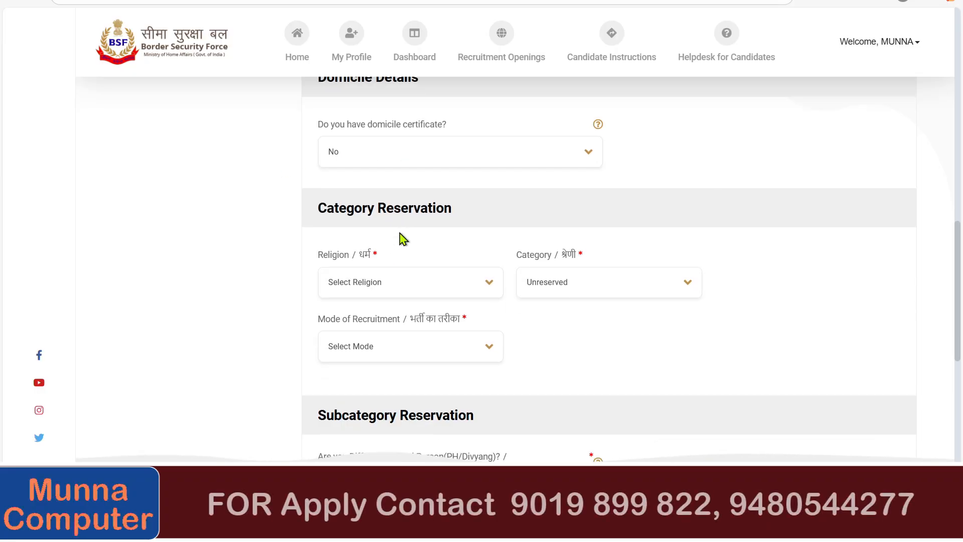
Select Hindu as the religion, after briefly switching it to Muslim
left_click(372, 176)
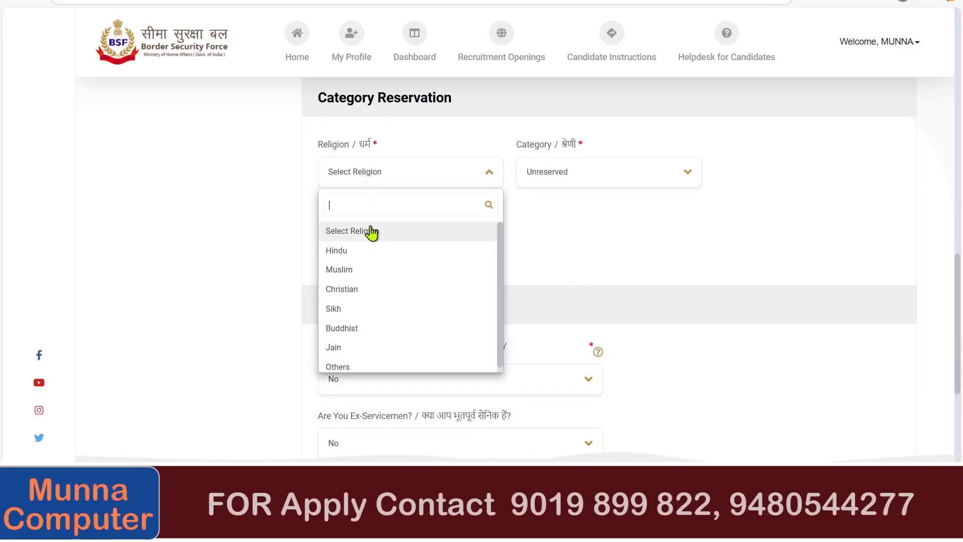
left_click(370, 250)
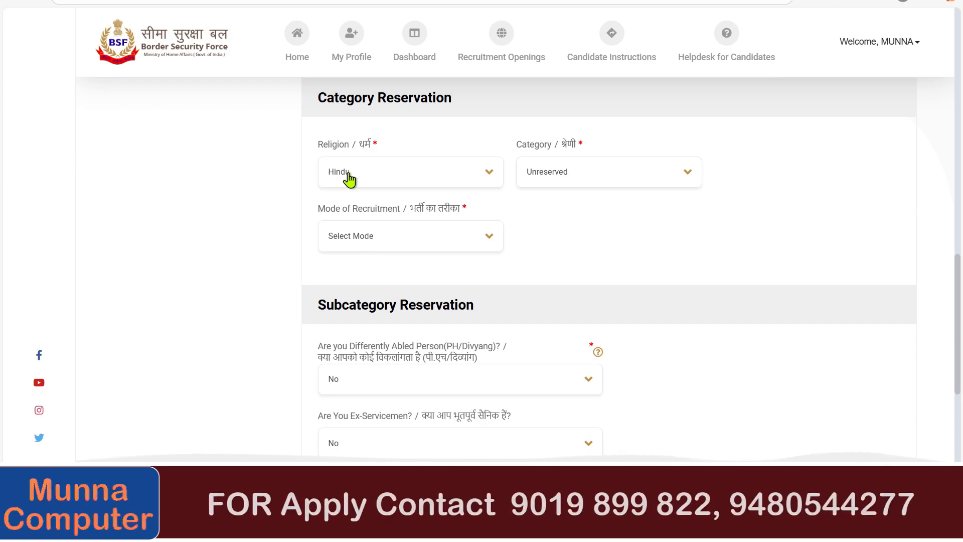
left_click(396, 179)
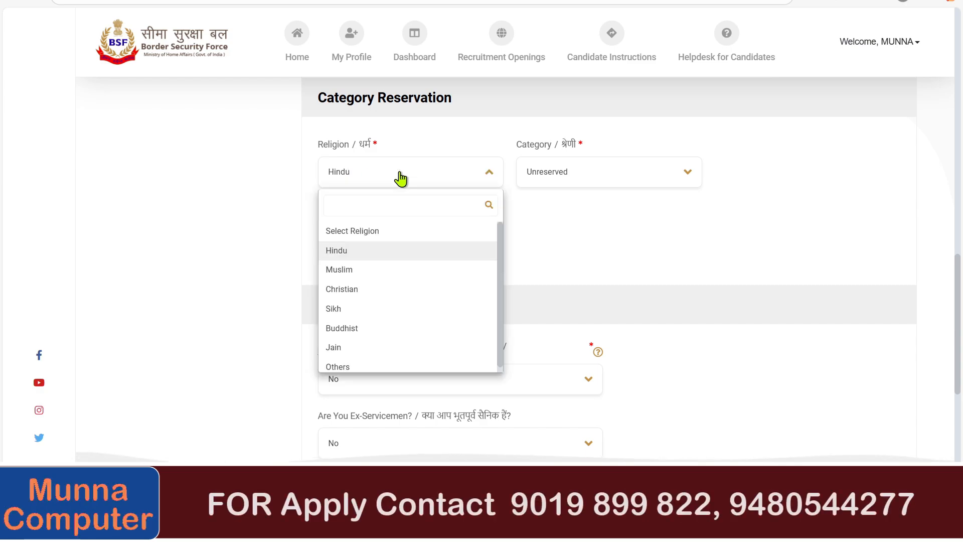
left_click(376, 275)
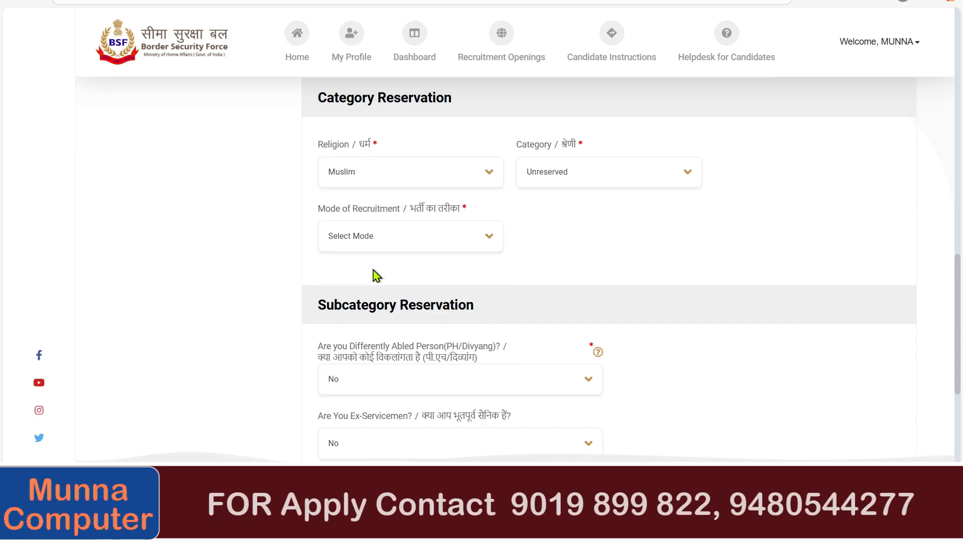
left_click(387, 184)
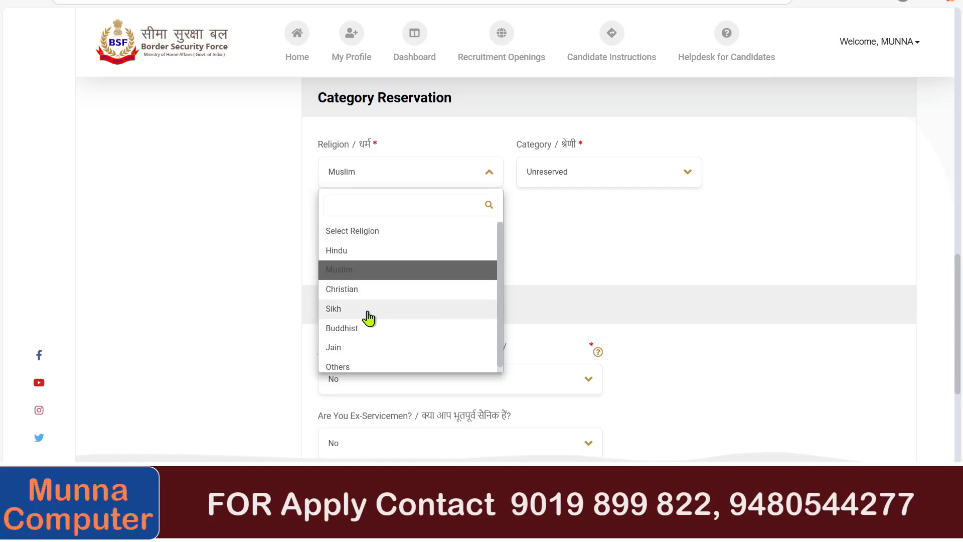
left_click(361, 252)
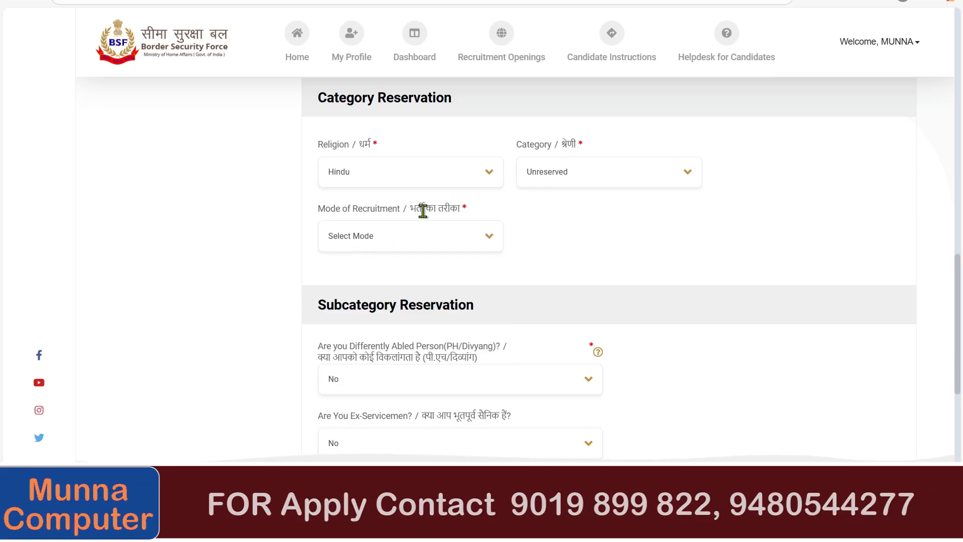
left_click(559, 186)
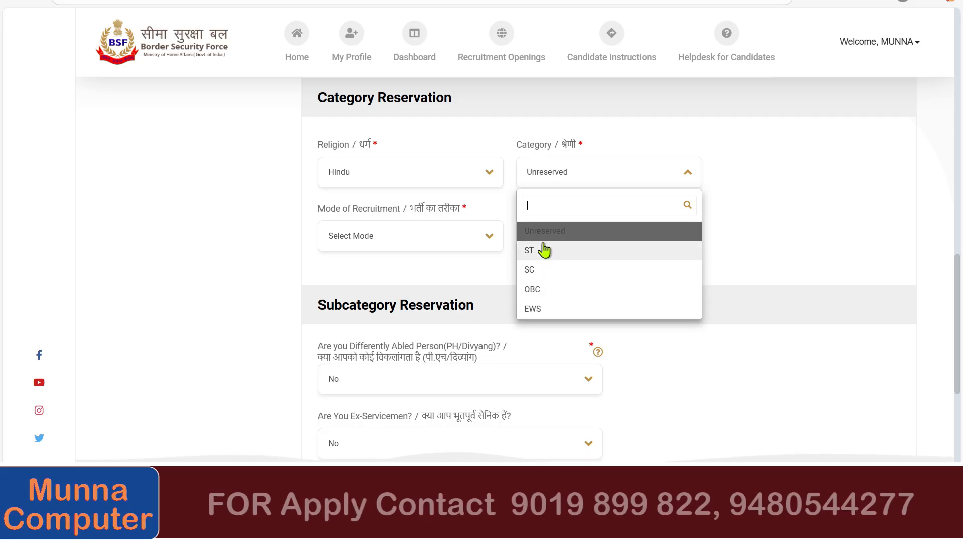
Choose OBC as the category with Non-creamy Layer set to Yes
left_click(549, 290)
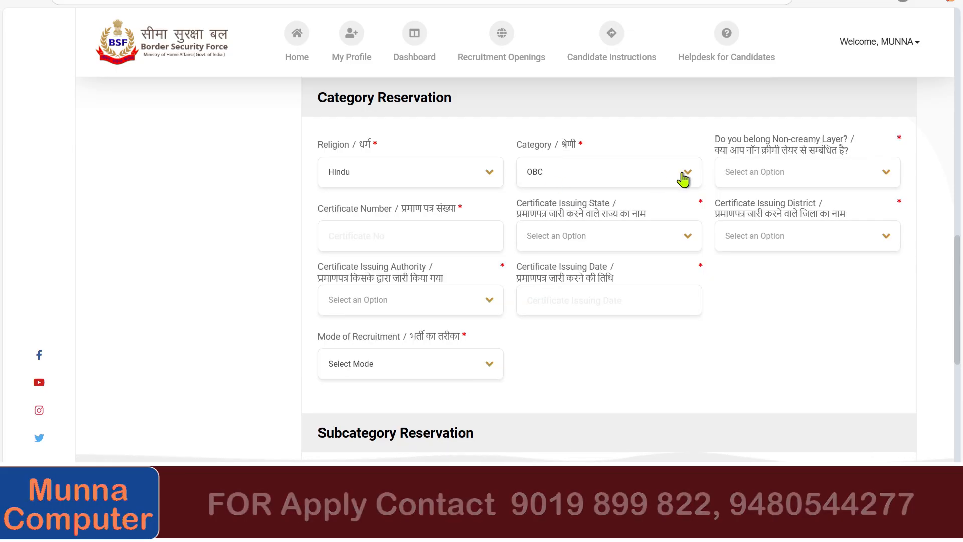
left_click(762, 172)
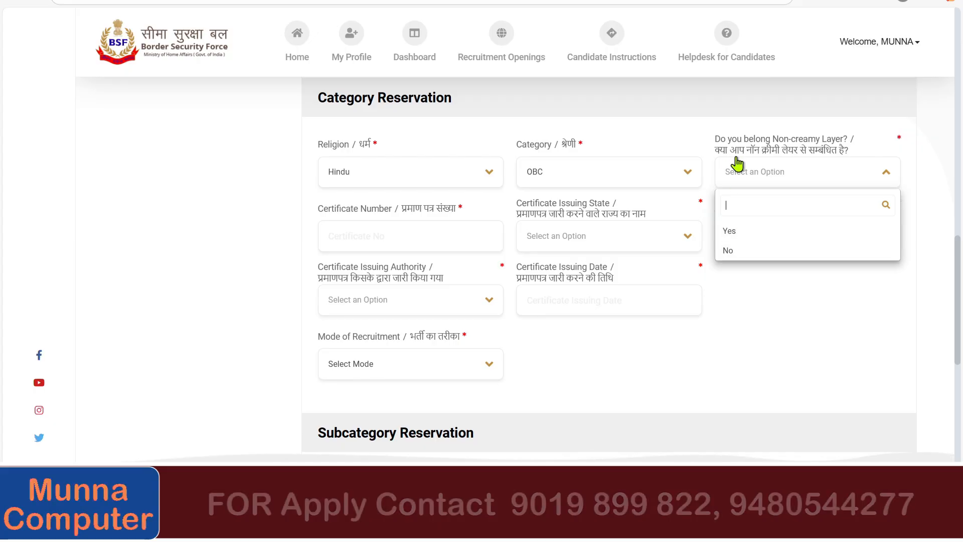
left_click(757, 238)
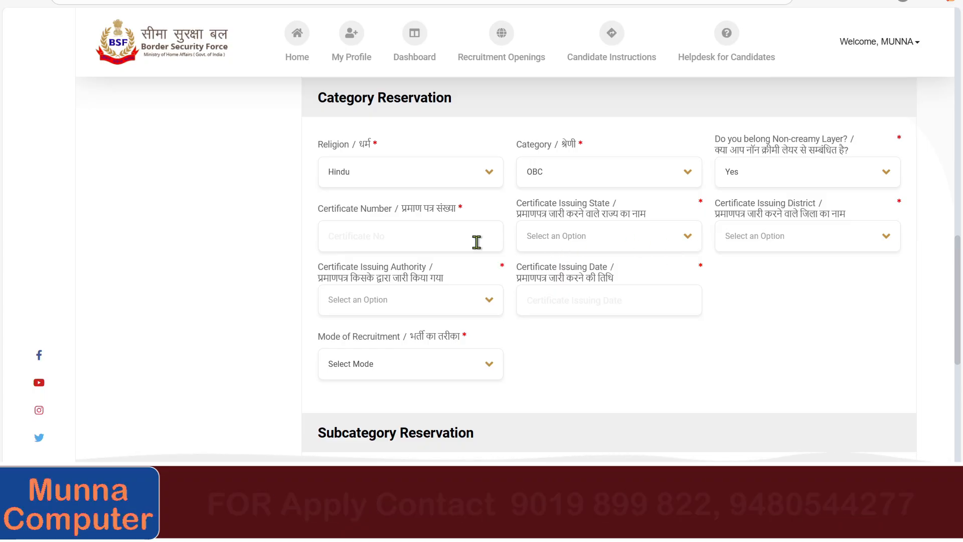
scroll(477, 241, "down", 1)
scroll(400, 303, "up", 1)
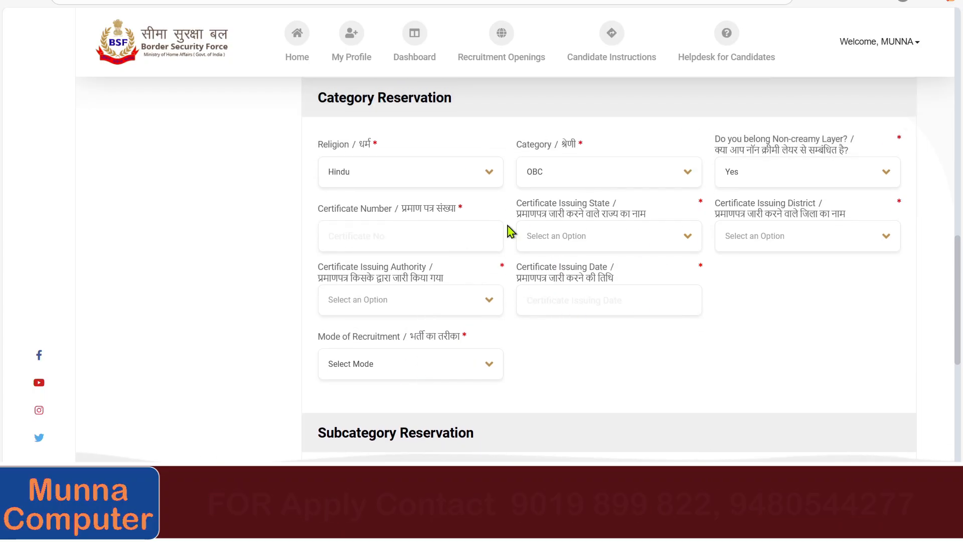
Change the category to SC and begin entering the certificate number
left_click(541, 180)
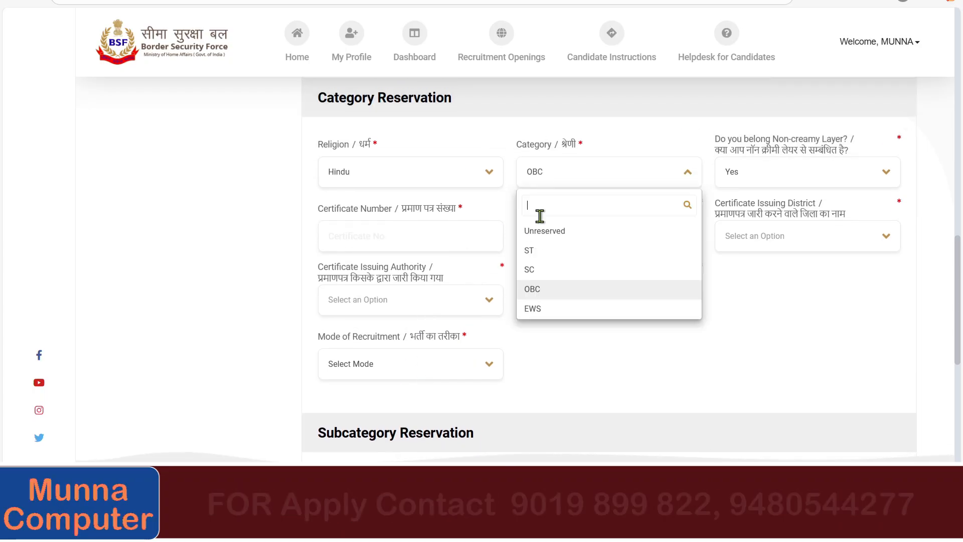
left_click(537, 272)
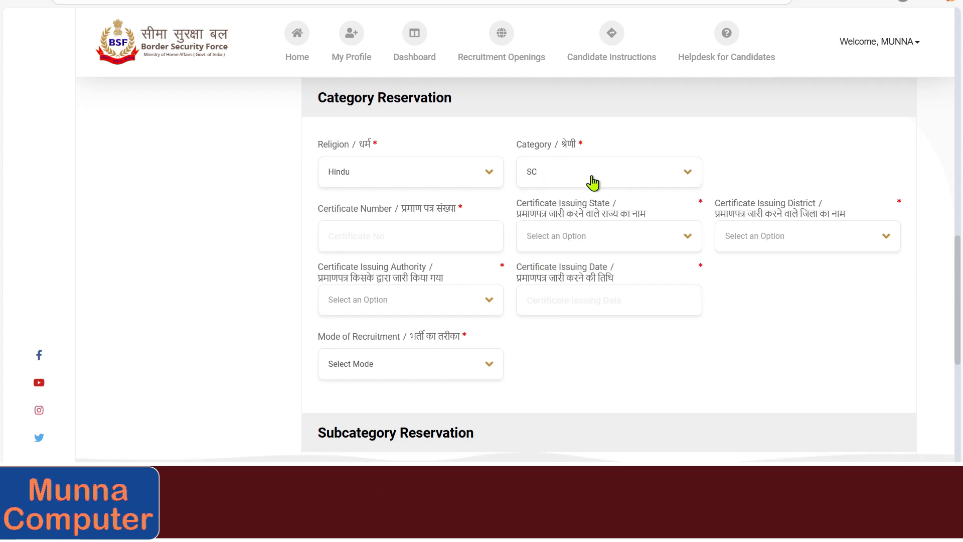
left_click(361, 237)
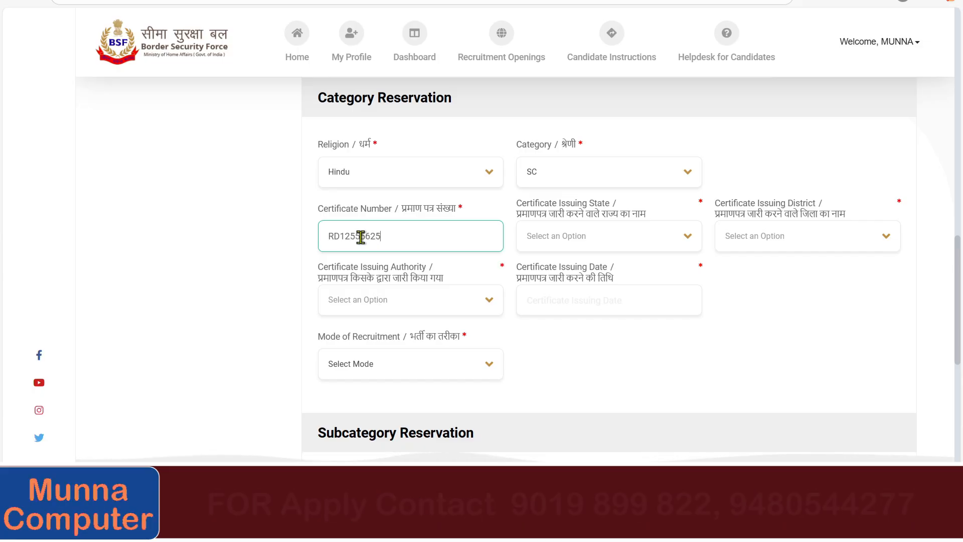
Set the certificate's issuing state to KARNATAKA, district to Belagavi and authority to Tehsildar
left_click(559, 247)
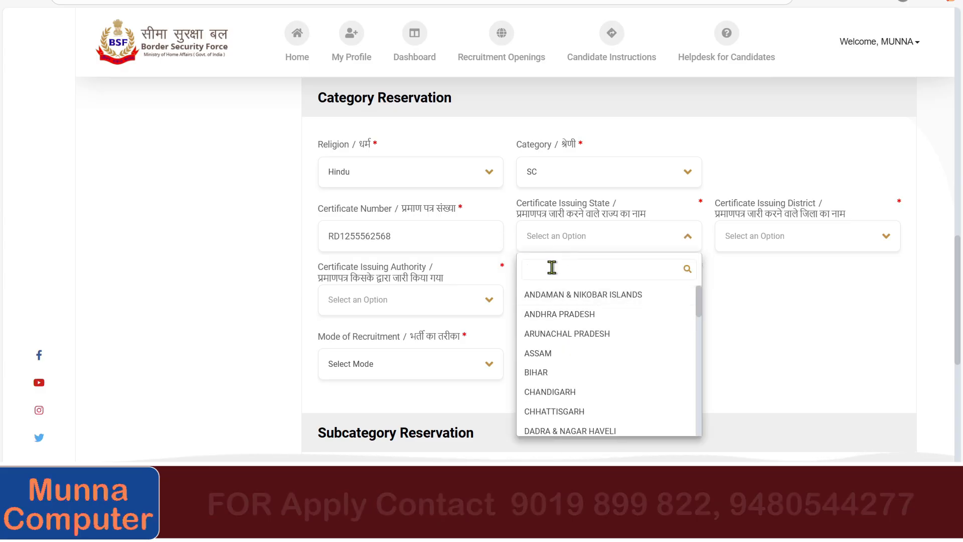
type("KAR")
left_click(557, 297)
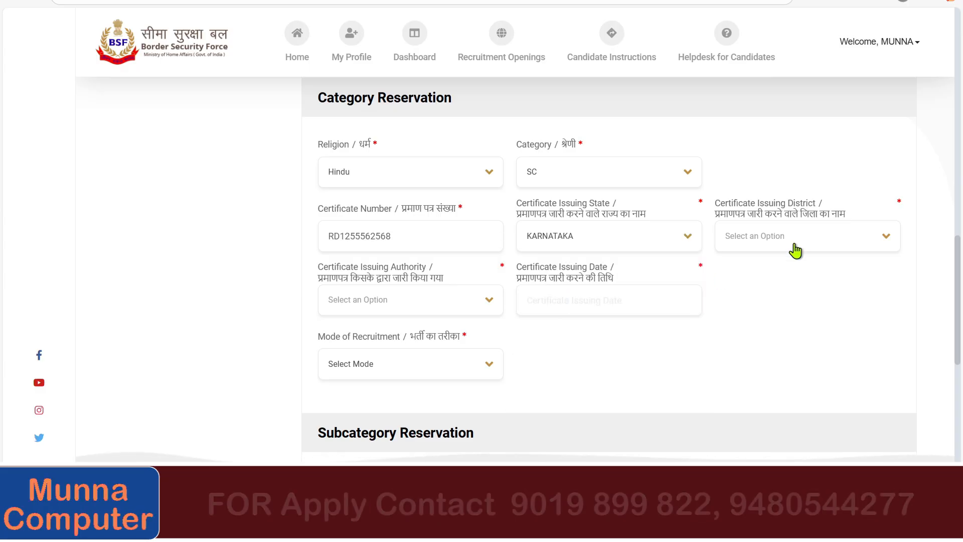
left_click(808, 237)
left_click(766, 335)
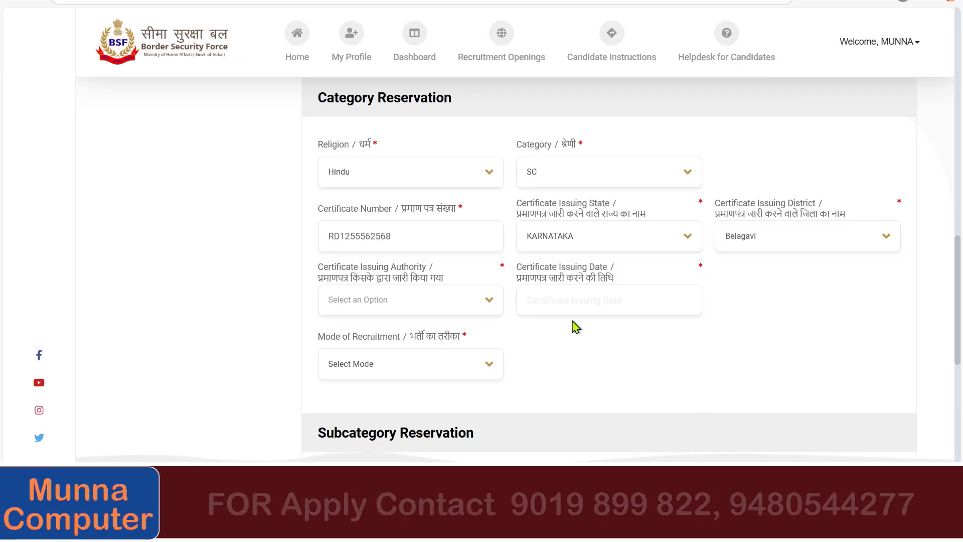
scroll(419, 273, "down", 1)
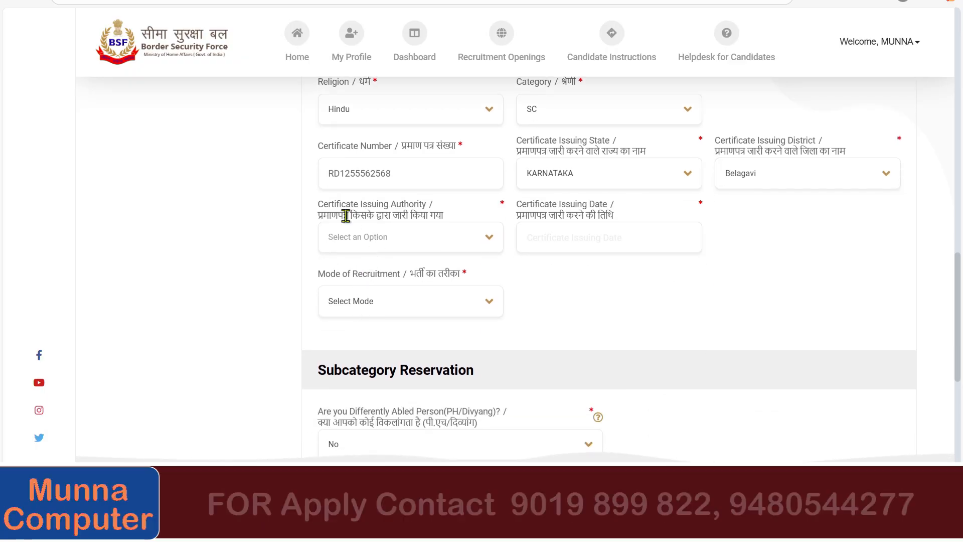
left_click(350, 236)
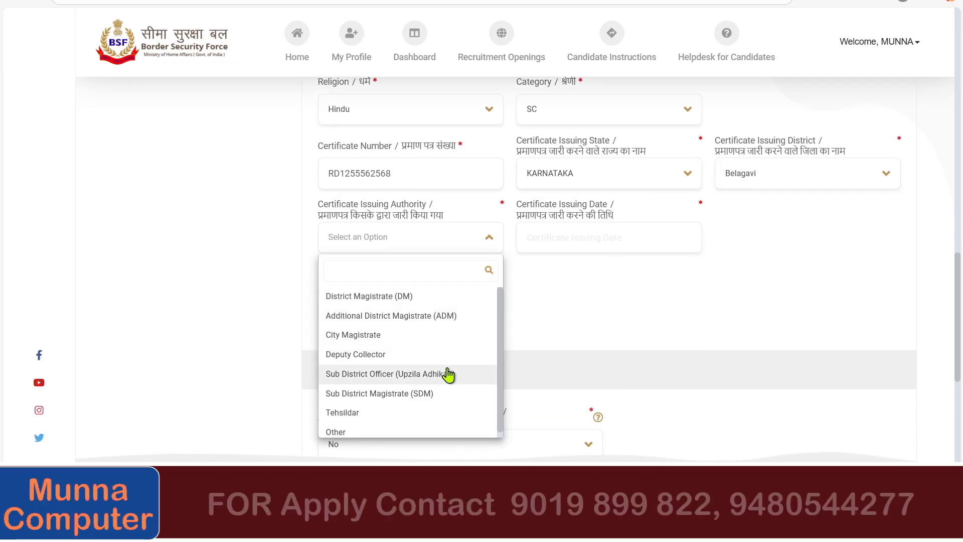
left_click(350, 415)
Set the Certificate Issuing Date to 04-06-2025
left_click(561, 226)
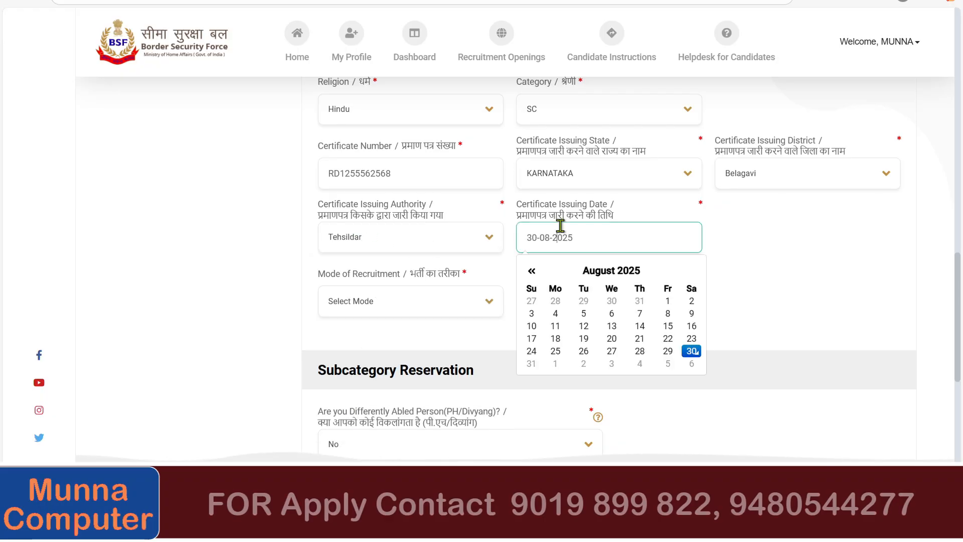
left_click(602, 275)
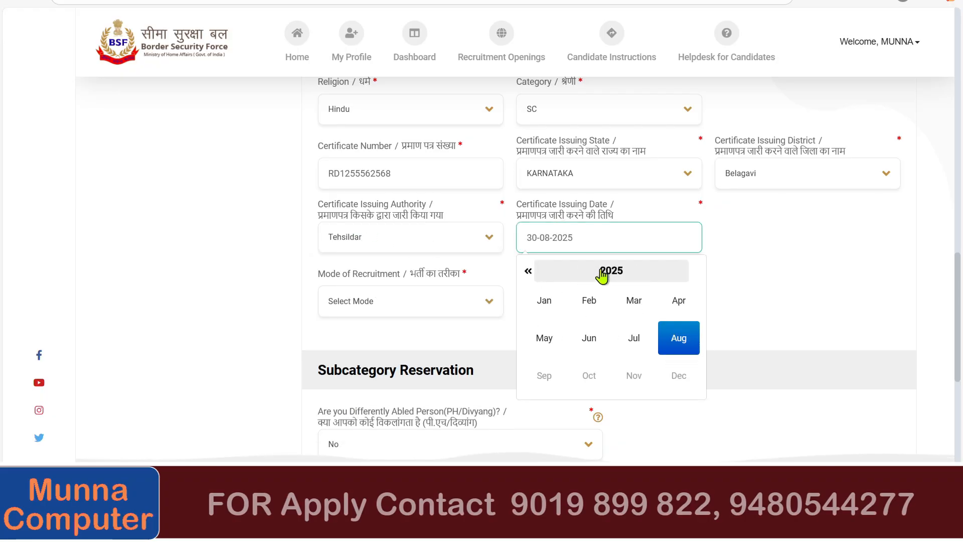
left_click(593, 333)
left_click(611, 301)
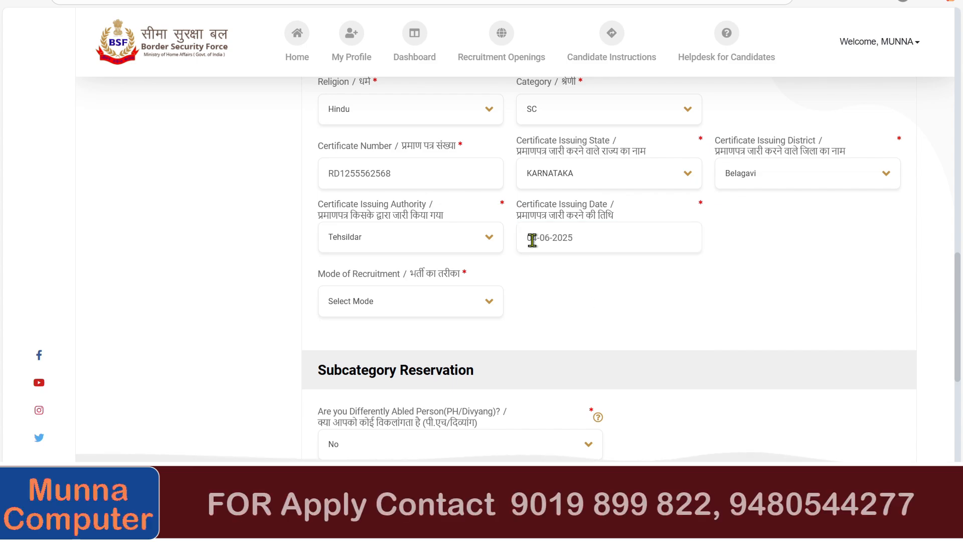
scroll(572, 239, "down", 1)
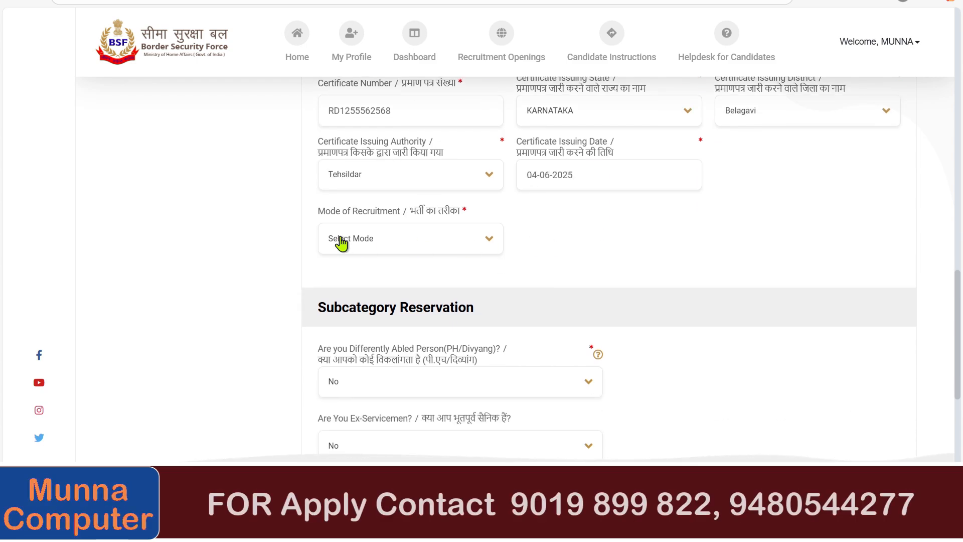
Choose Direct entry(DE) as the Mode of Recruitment and scroll to the form's end
left_click(341, 244)
scroll(343, 241, "down", 1)
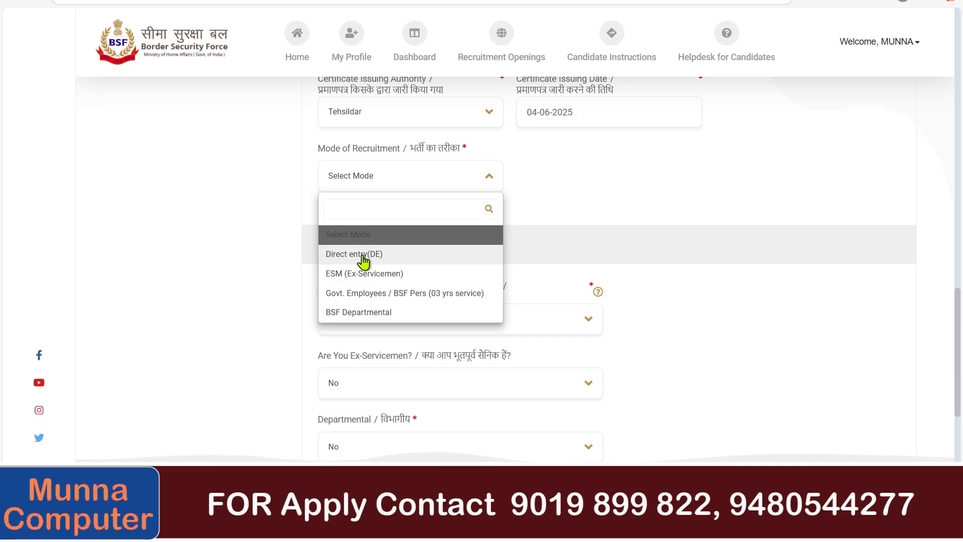
left_click(364, 255)
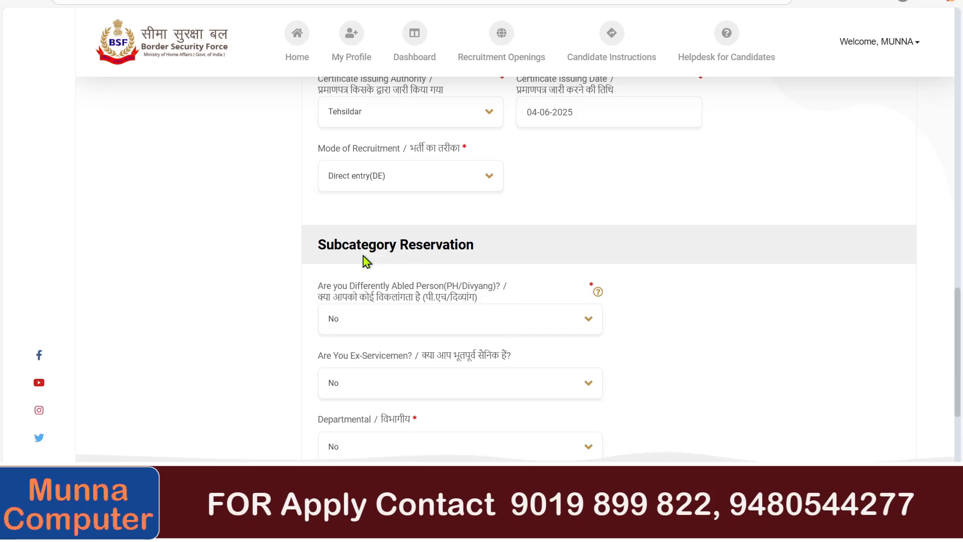
scroll(366, 186, "down", 1)
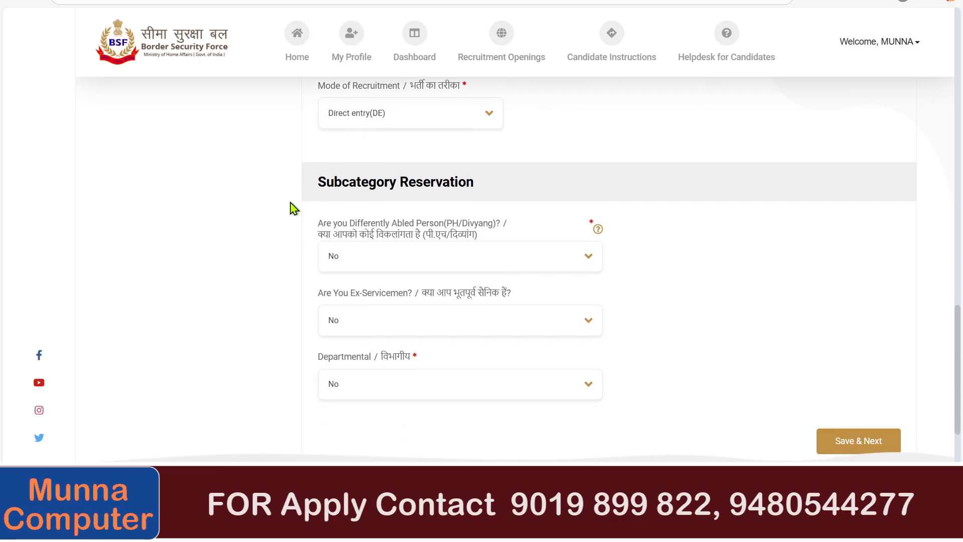
scroll(294, 208, "down", 1)
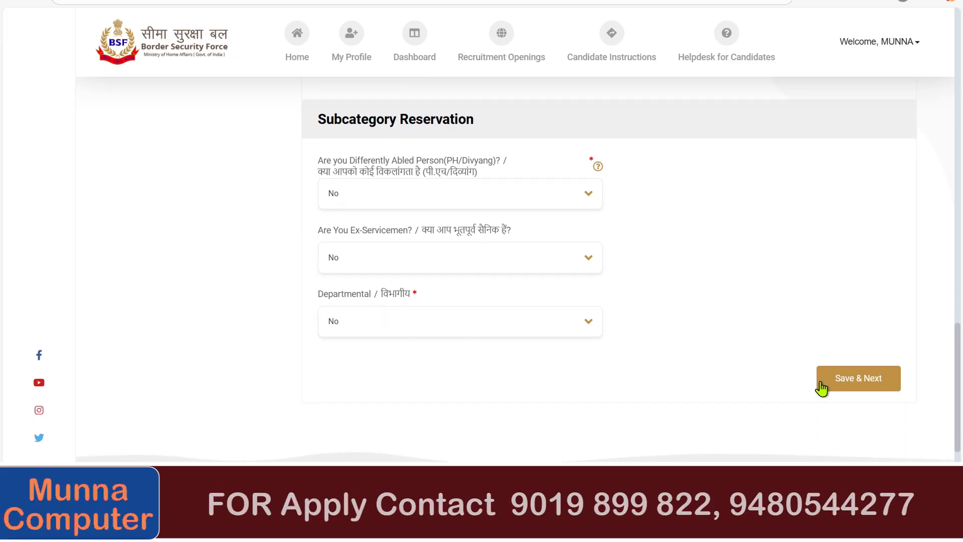
left_click(822, 384)
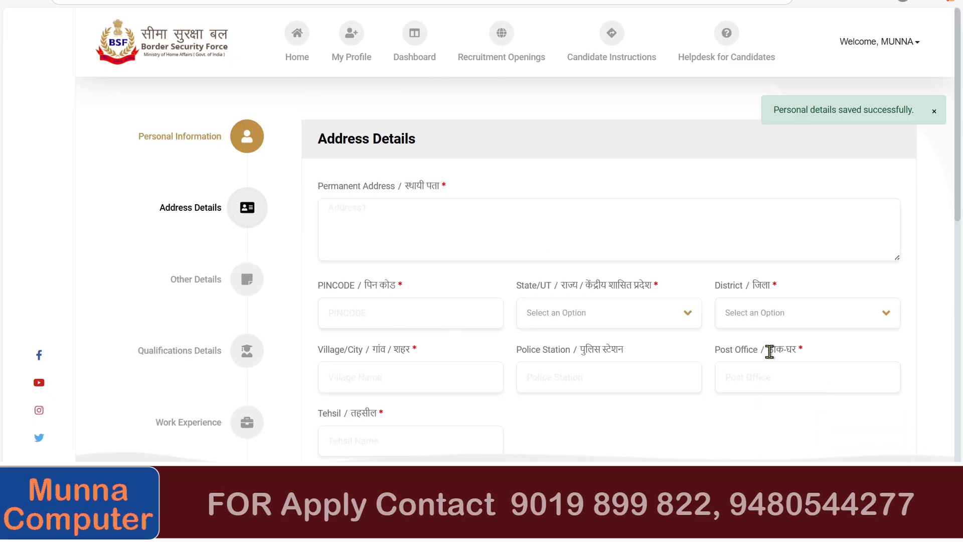
left_click_drag(328, 138, 437, 148)
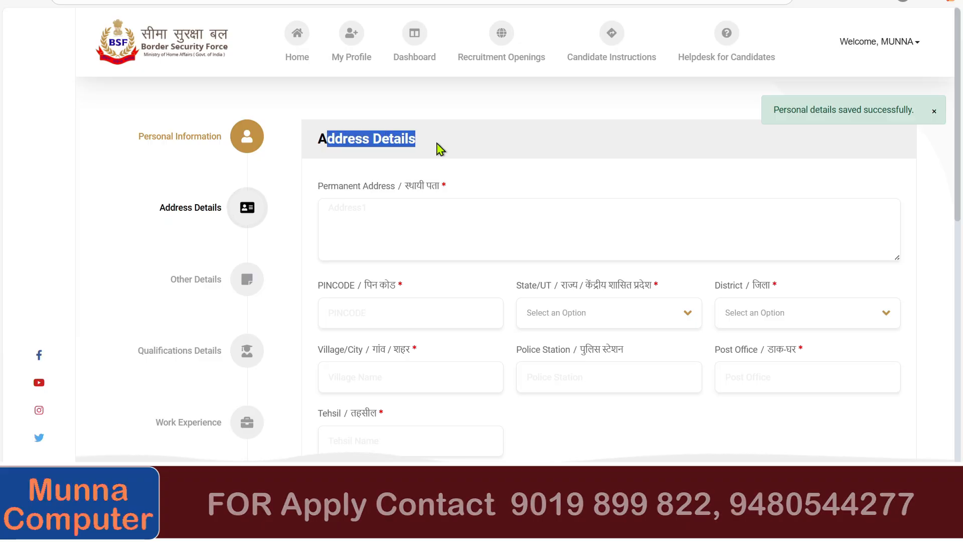
left_click(342, 221)
scroll(341, 221, "down", 1)
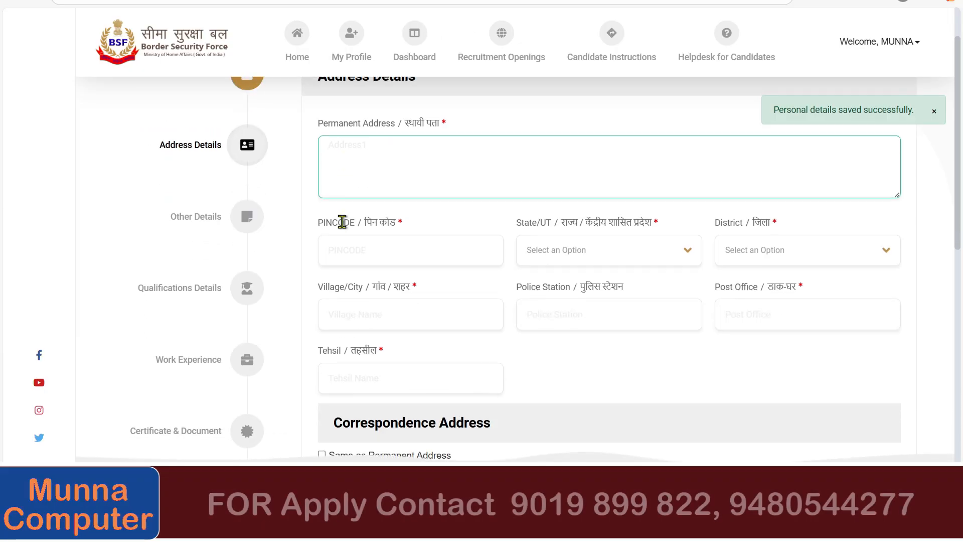
scroll(346, 216, "up", 1)
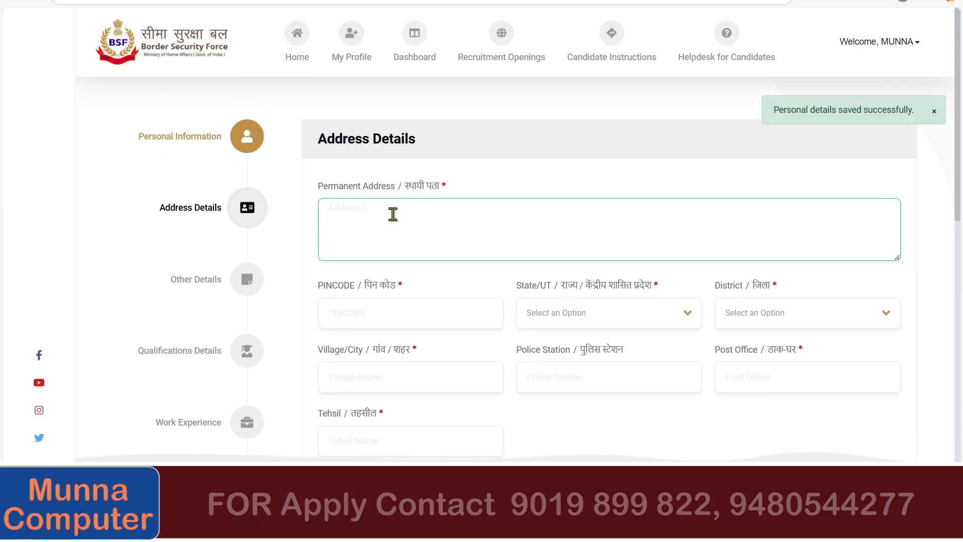
type("ATHANI")
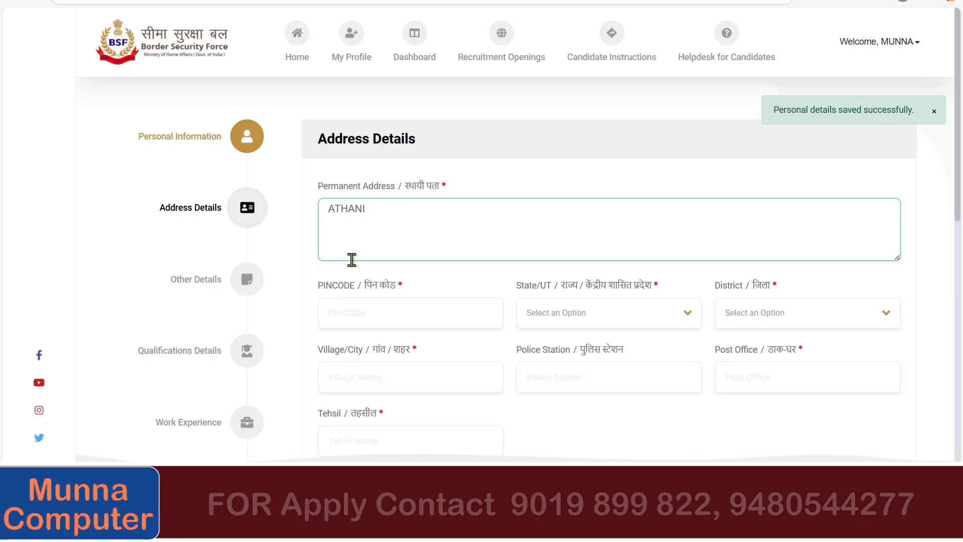
left_click(344, 323)
type("591304")
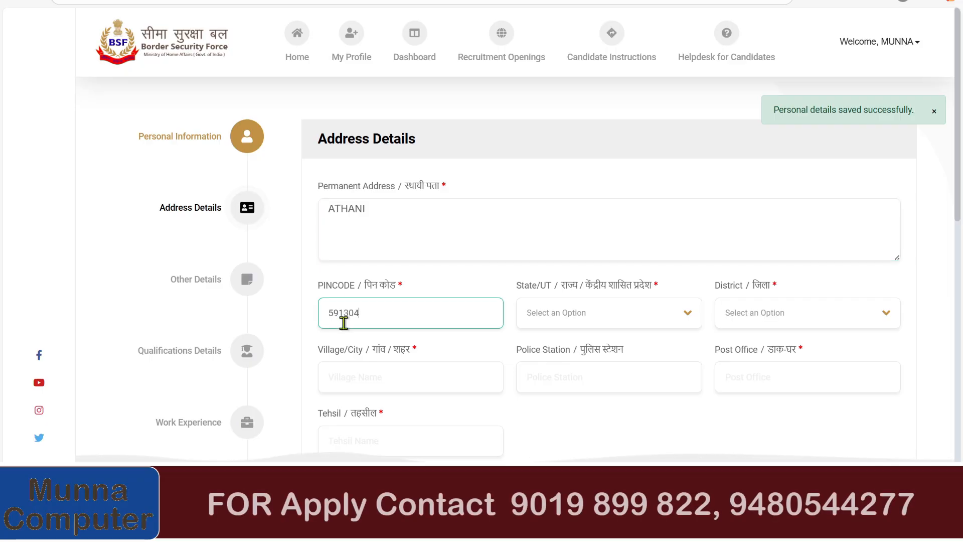
Set the permanent address state to KARNATAKA and district to Belagavi
scroll(393, 286, "down", 2)
left_click(562, 249)
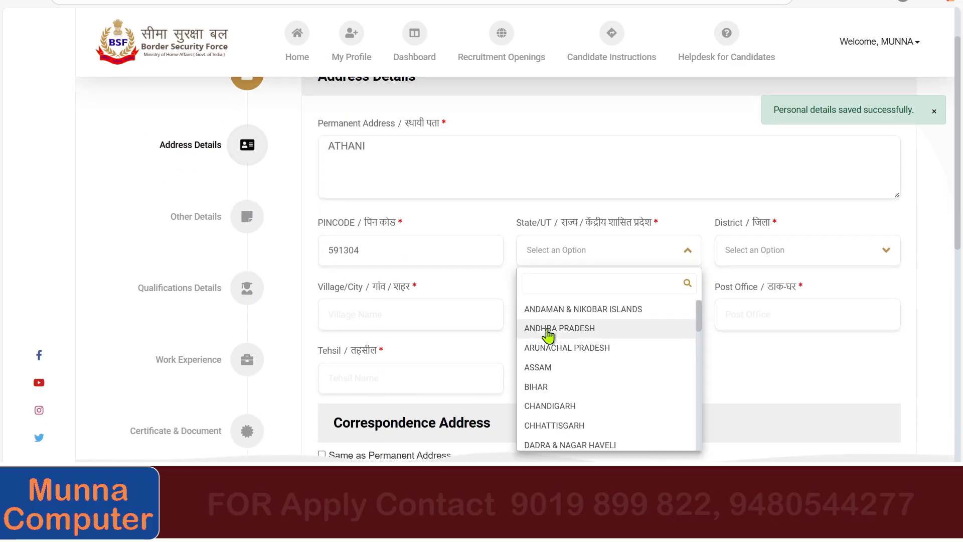
type("kar")
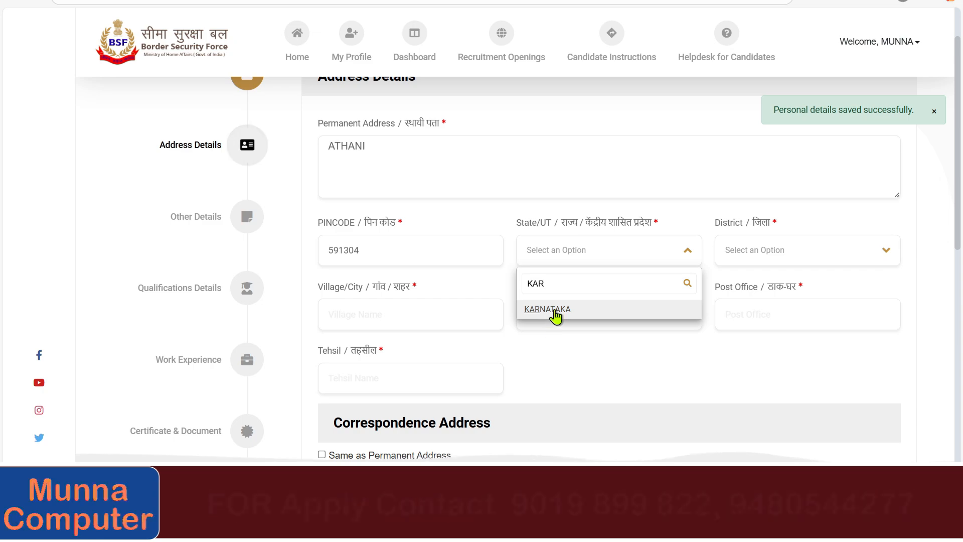
left_click(551, 309)
left_click(752, 257)
left_click(748, 342)
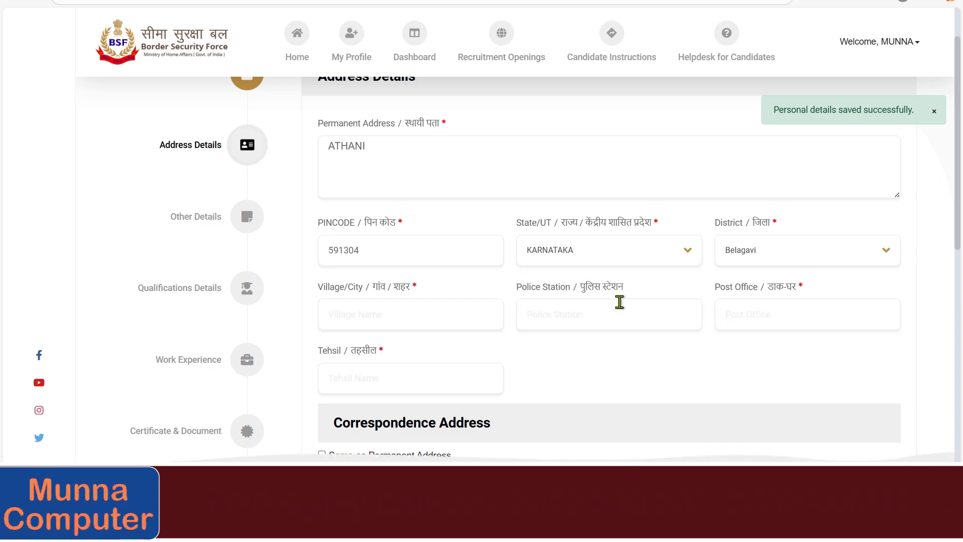
Fill Village/City, Police Station and Post Office with ATHANI, moving on to Tehsil
left_click(365, 311)
type("AHTANI")
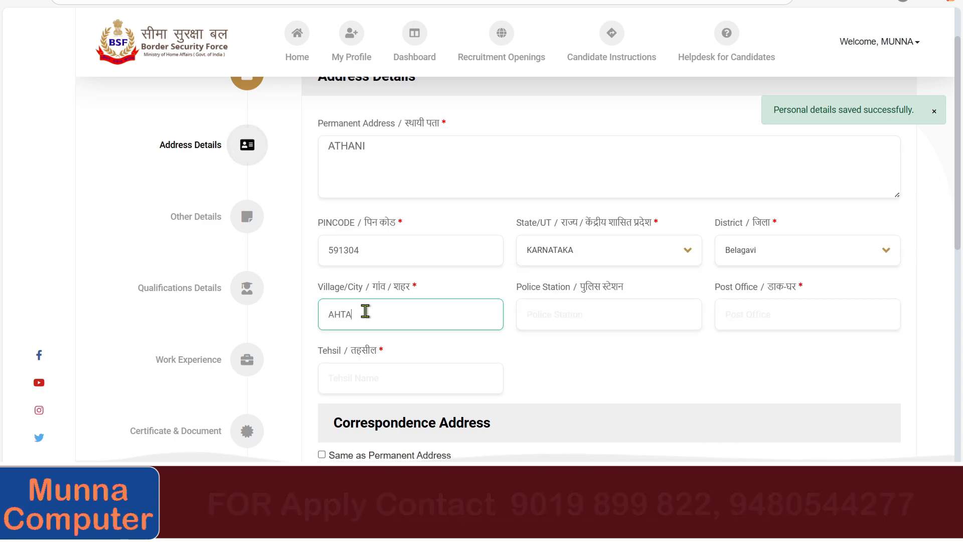
key("Tab")
type("ATHANI")
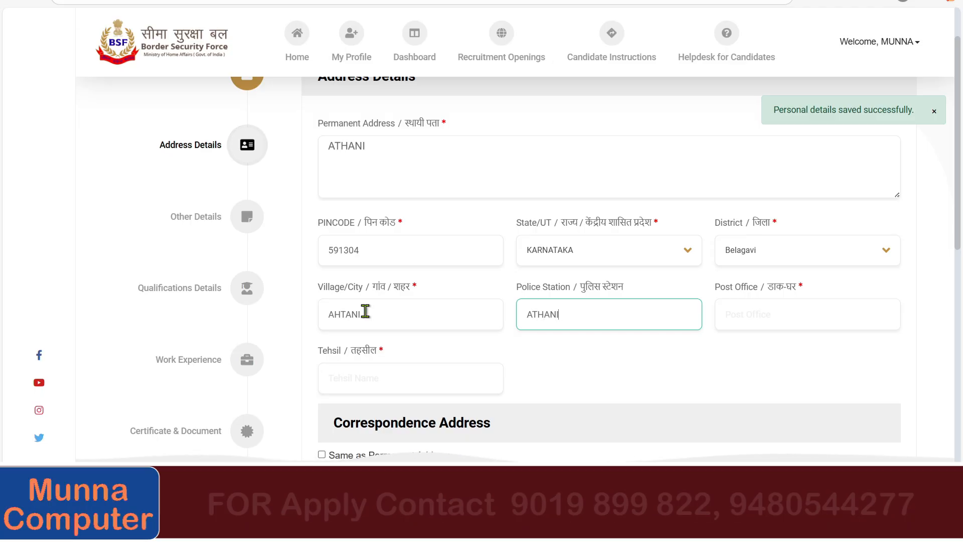
key("Tab")
type("ATHANI")
key("Tab")
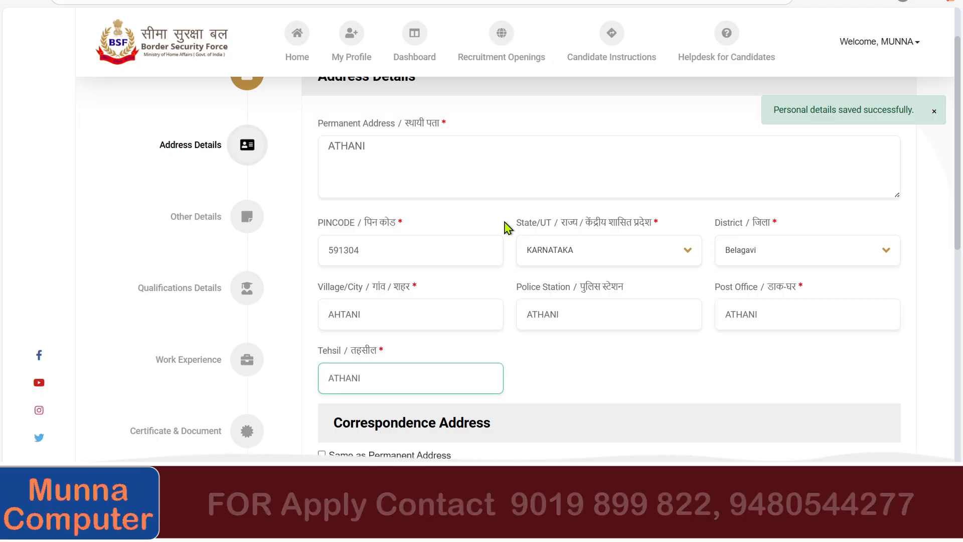
scroll(490, 221, "down", 2)
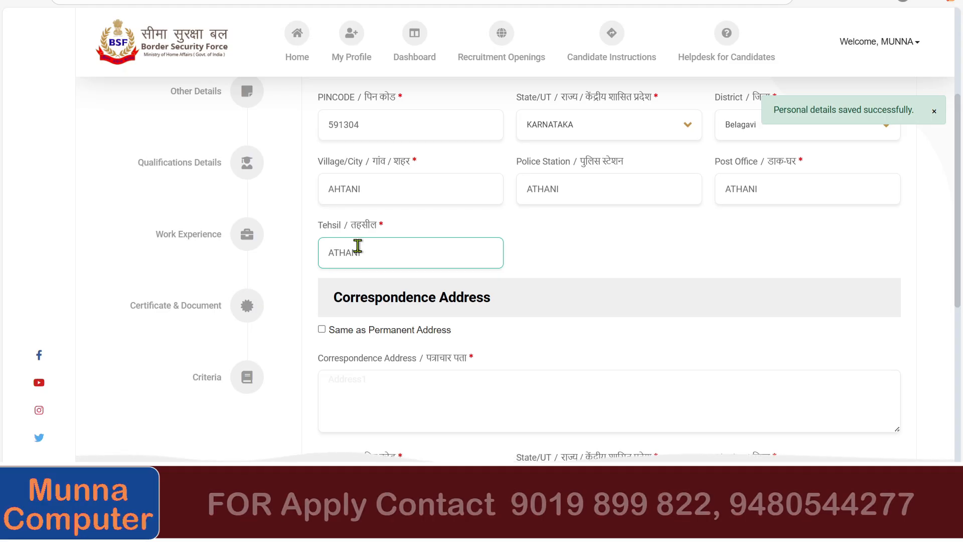
Finish the tehsil entry, tick 'Same as Permanent Address' and save the address details
scroll(351, 268, "down", 1)
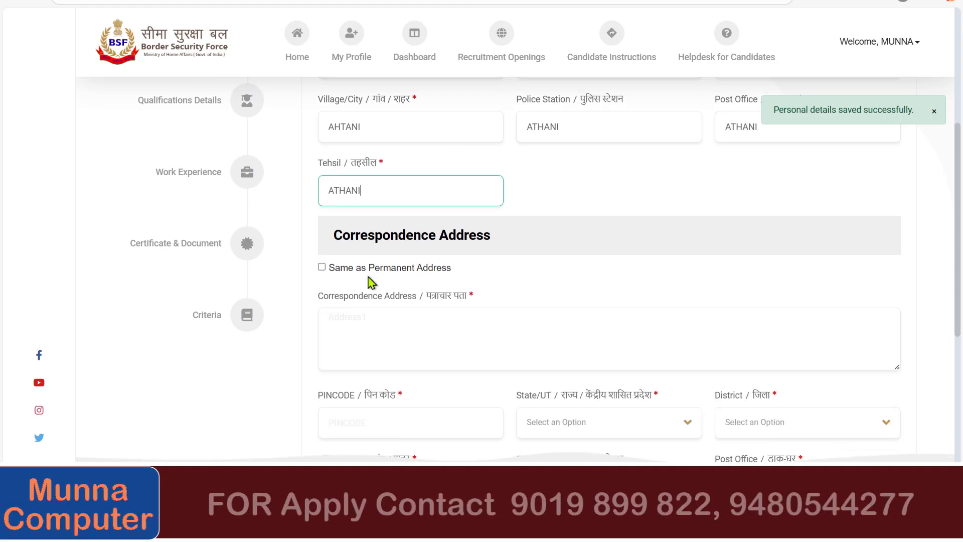
left_click(447, 266)
scroll(442, 256, "down", 1)
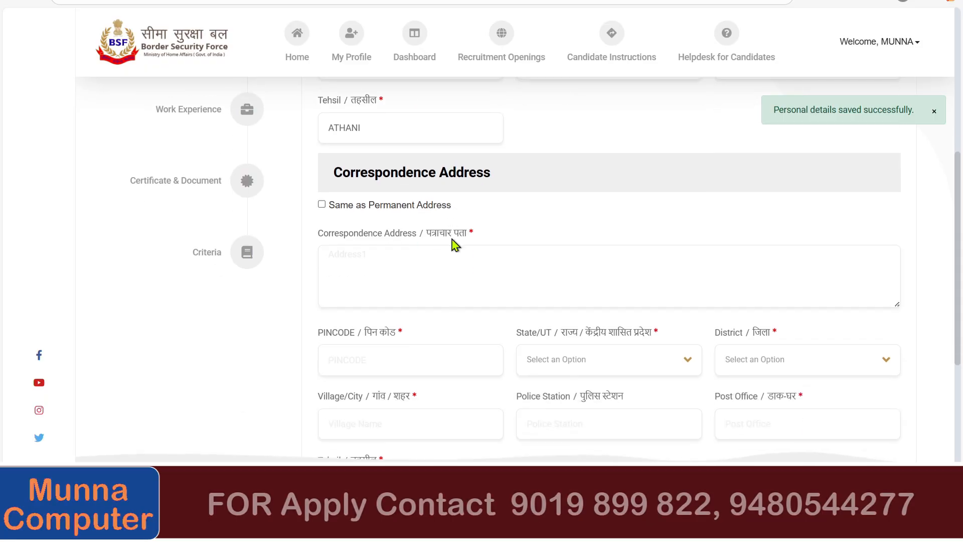
scroll(356, 284, "down", 1)
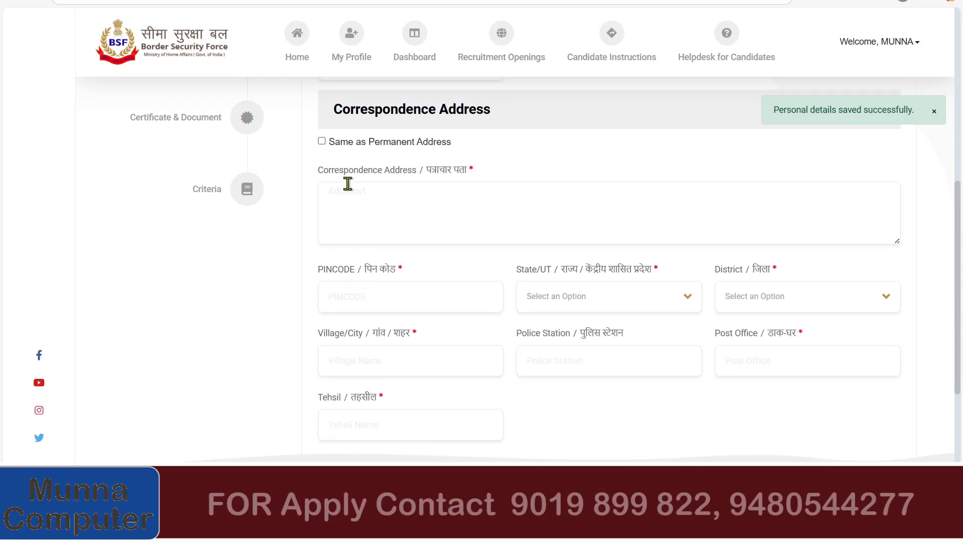
left_click(322, 142)
scroll(441, 290, "down", 2)
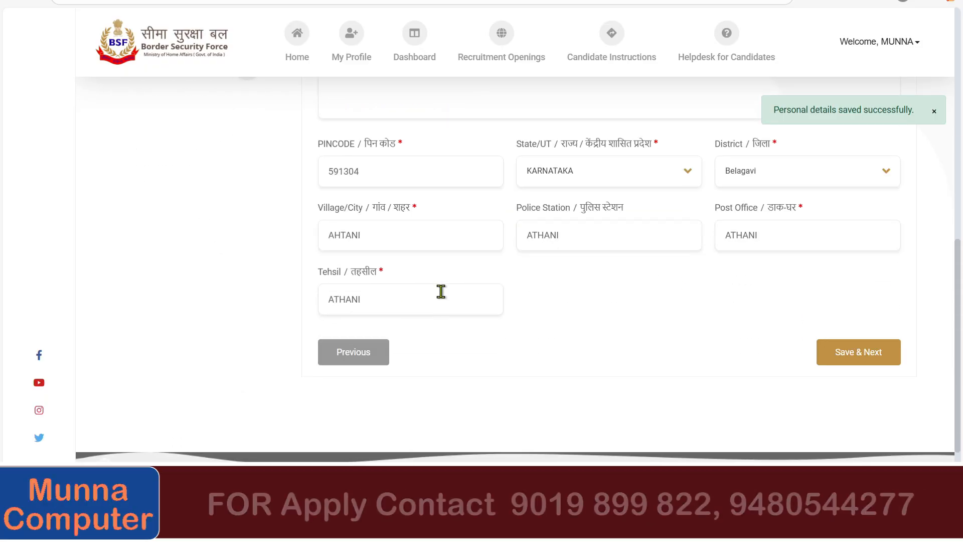
left_click(849, 353)
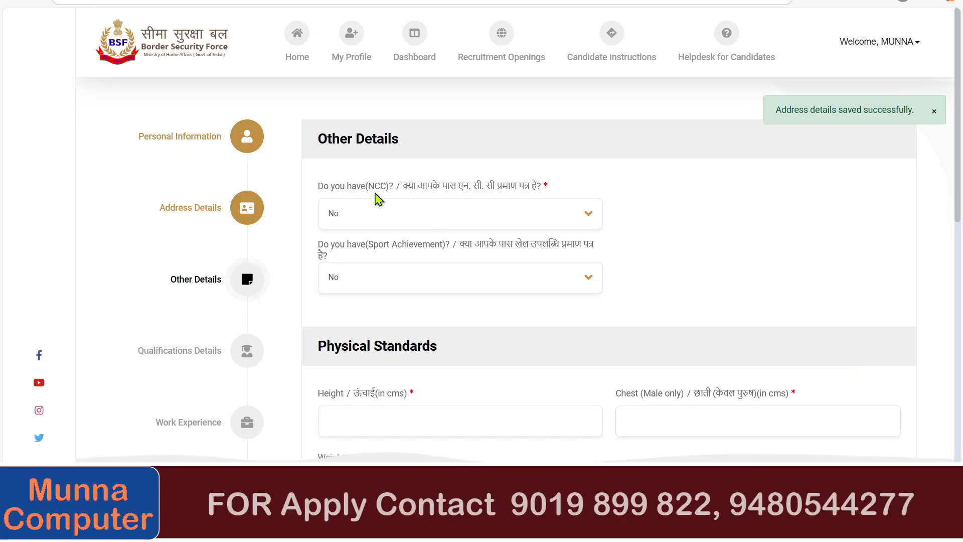
left_click(374, 211)
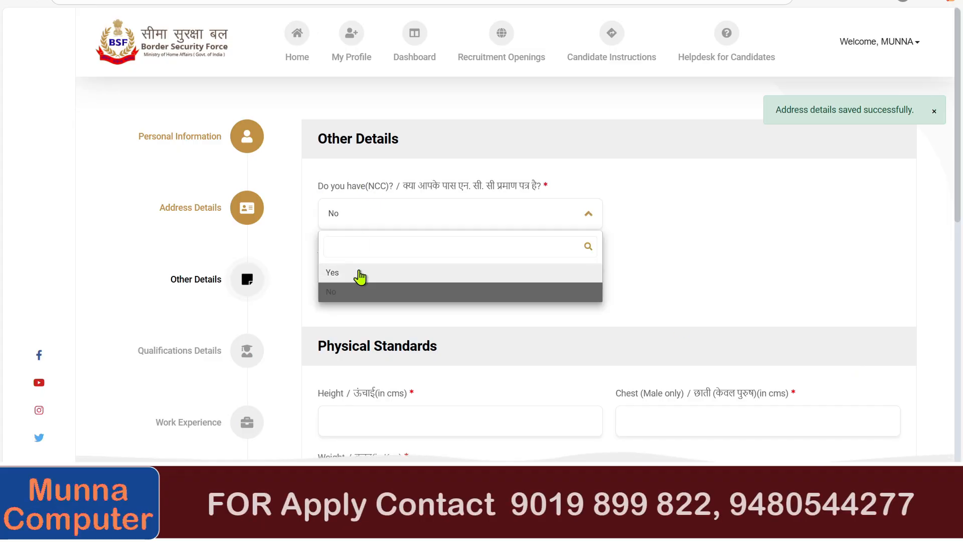
left_click(360, 272)
scroll(360, 260, "down", 1)
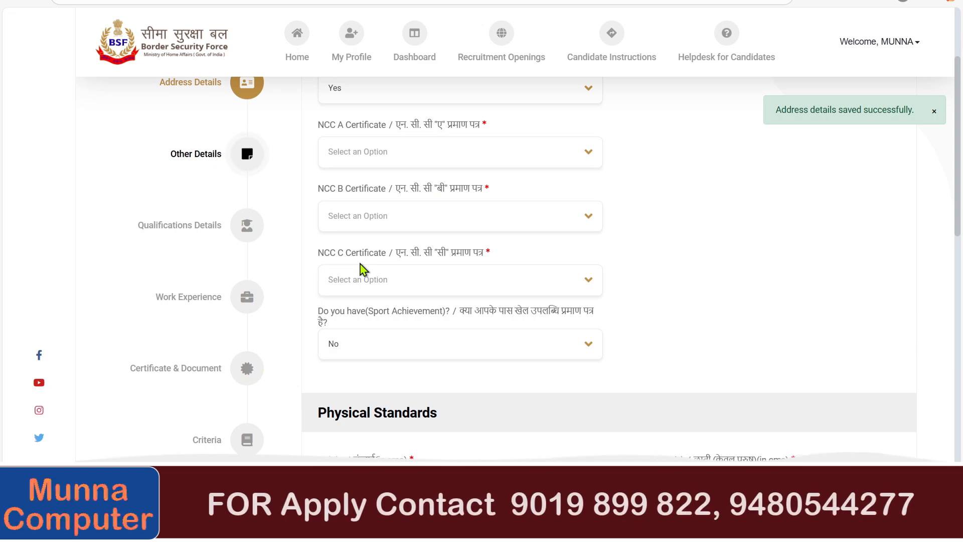
left_click(333, 149)
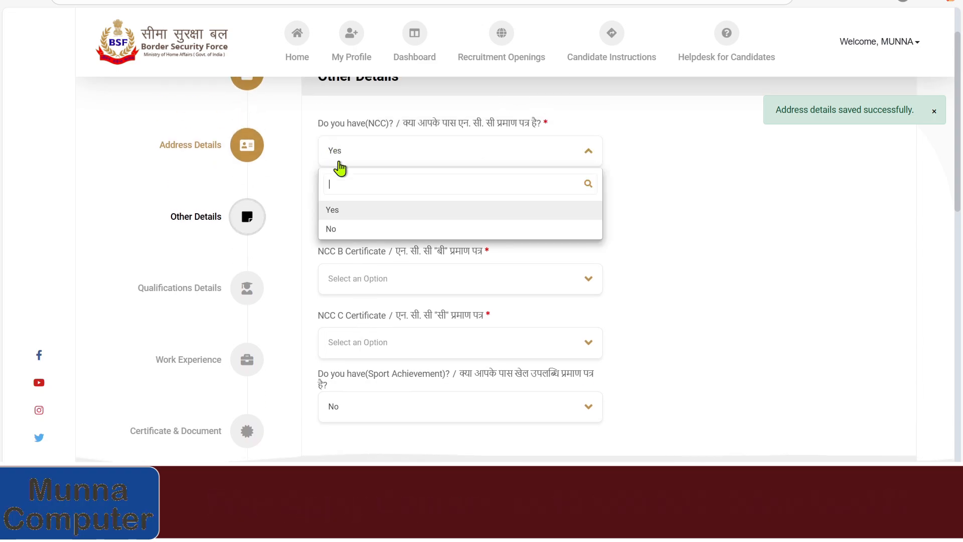
left_click(335, 232)
scroll(358, 163, "down", 1)
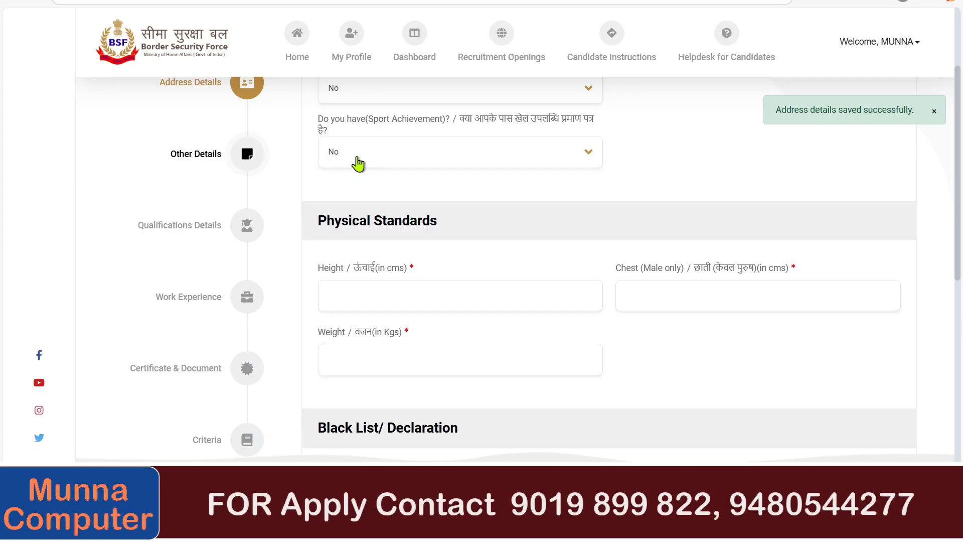
Enter height 170 cm, chest 80 cm and weight 65 kg, then save Other Details
scroll(428, 158, "down", 1)
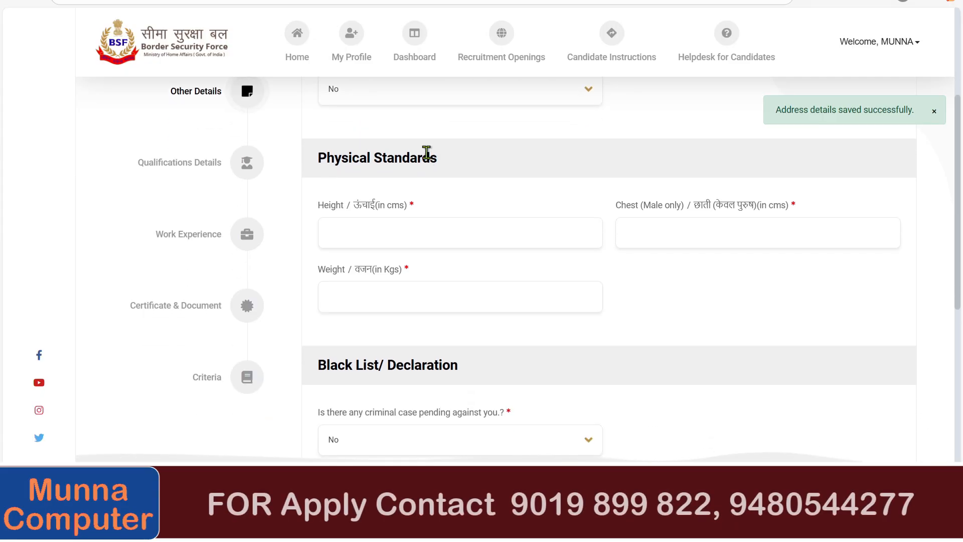
left_click_drag(319, 157, 436, 157)
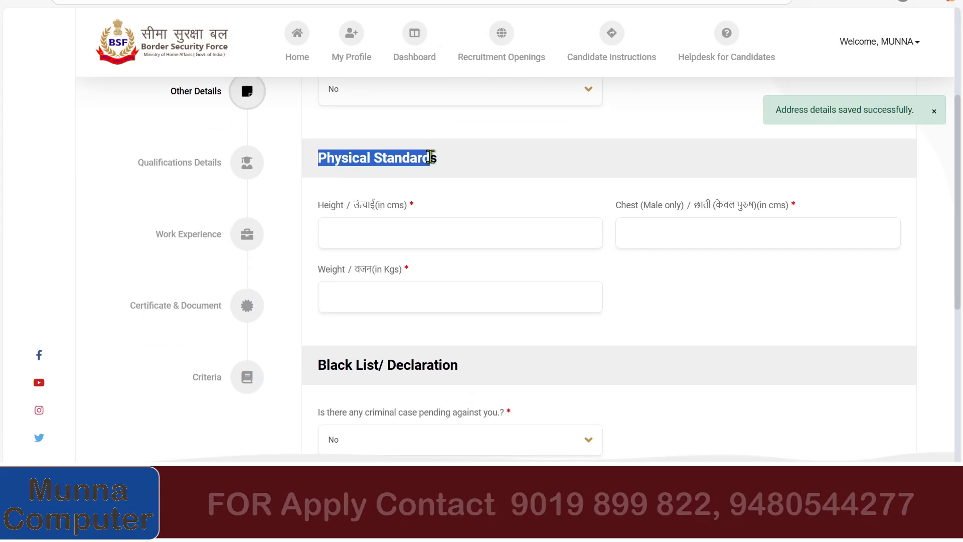
left_click(376, 230)
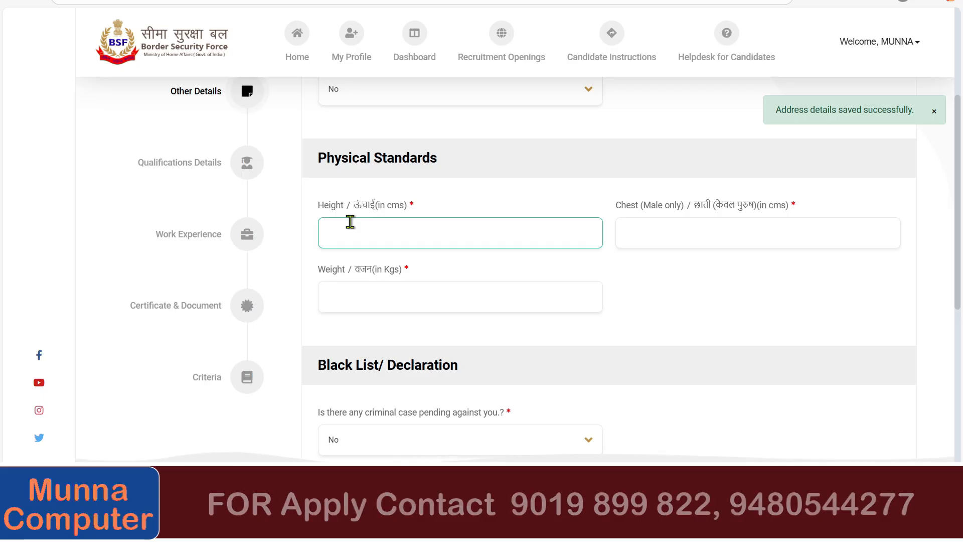
type("170")
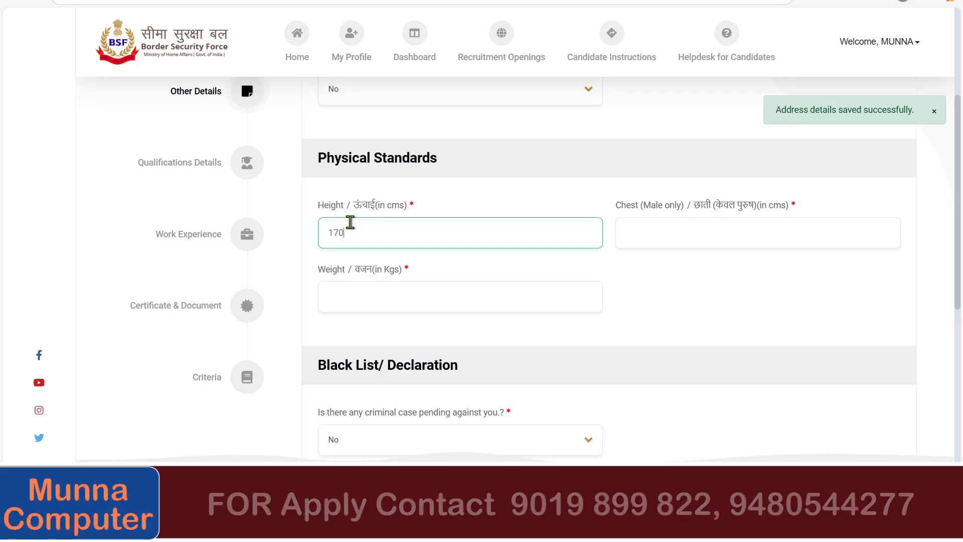
left_click(646, 237)
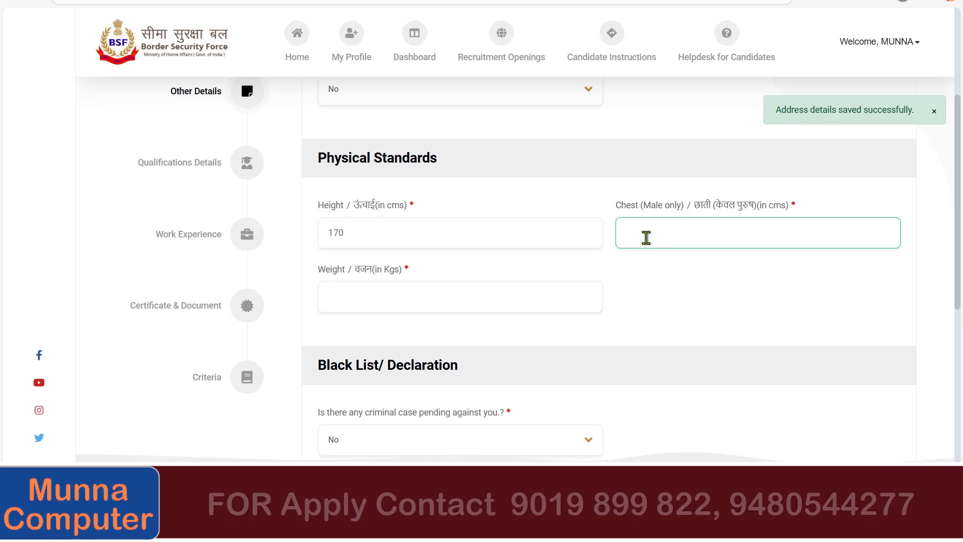
left_click(468, 288)
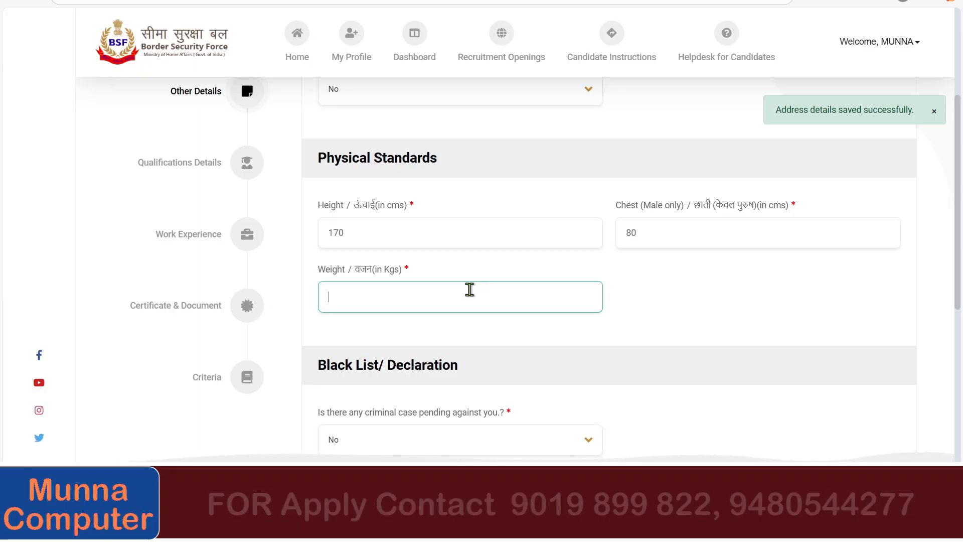
scroll(390, 295, "down", 1)
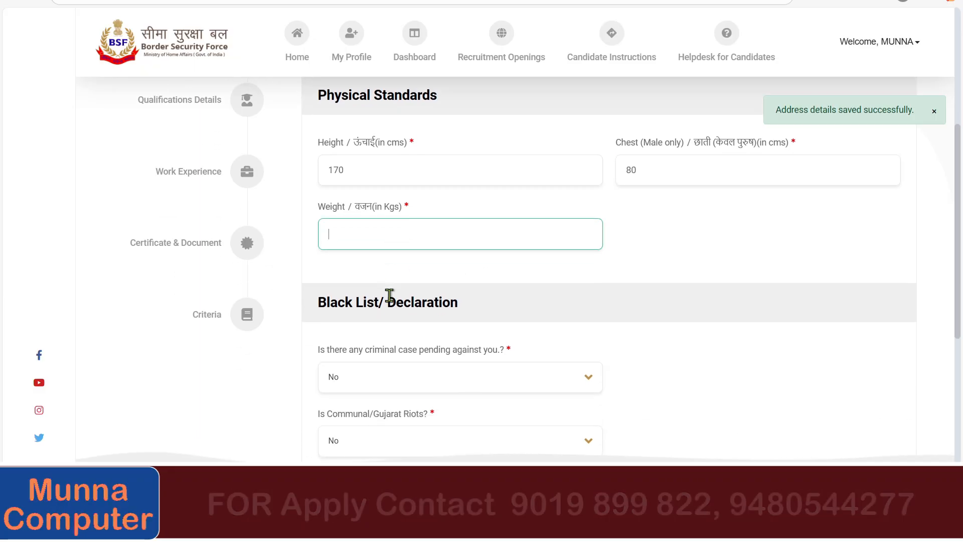
type("65")
scroll(389, 295, "down", 2)
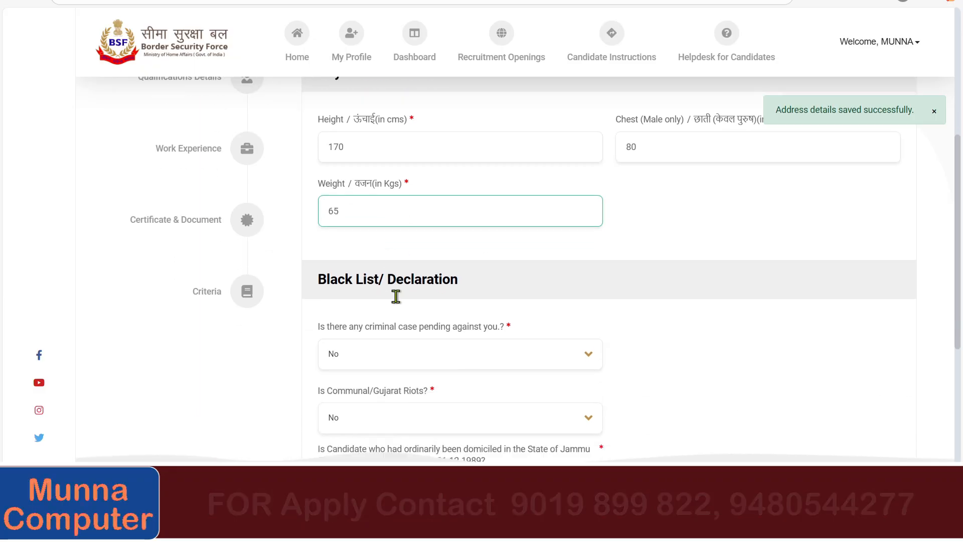
left_click(404, 168)
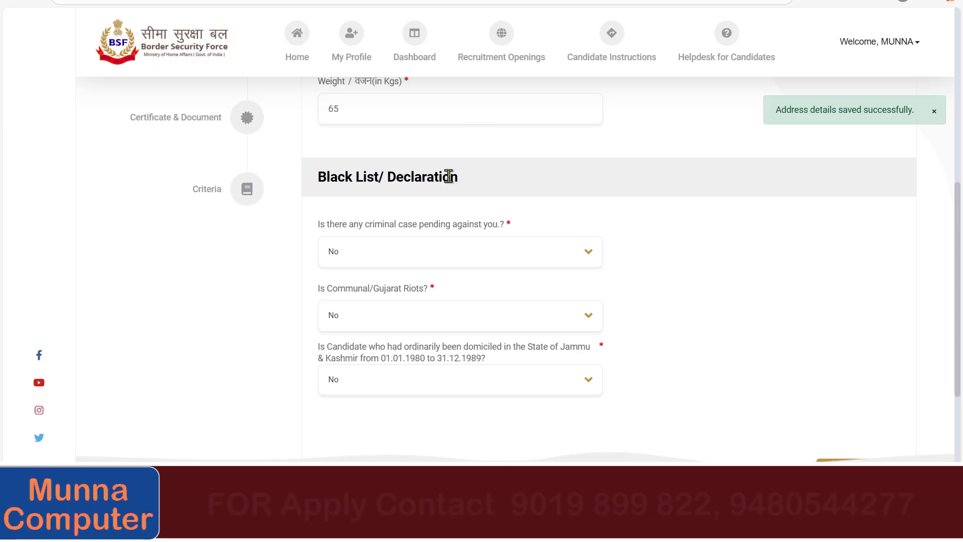
scroll(451, 173, "down", 1)
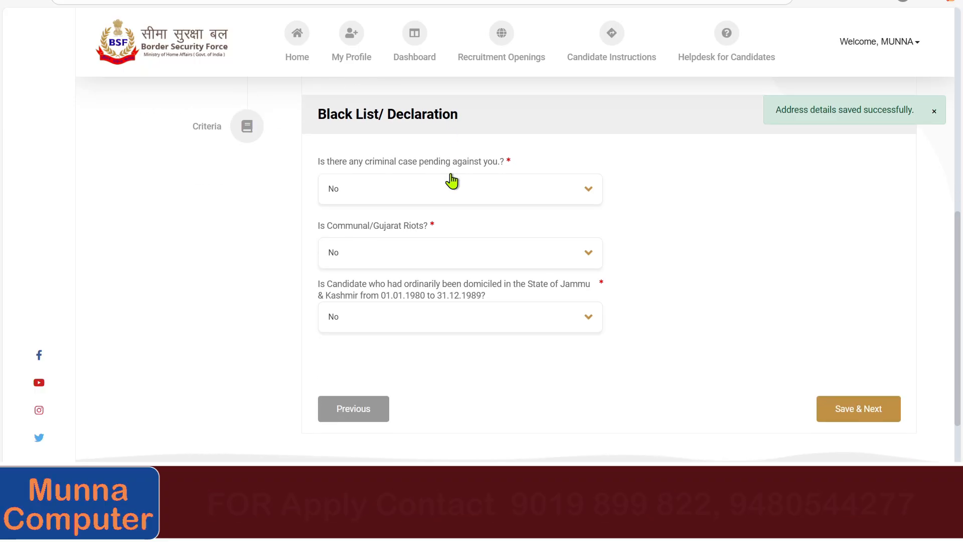
left_click(853, 419)
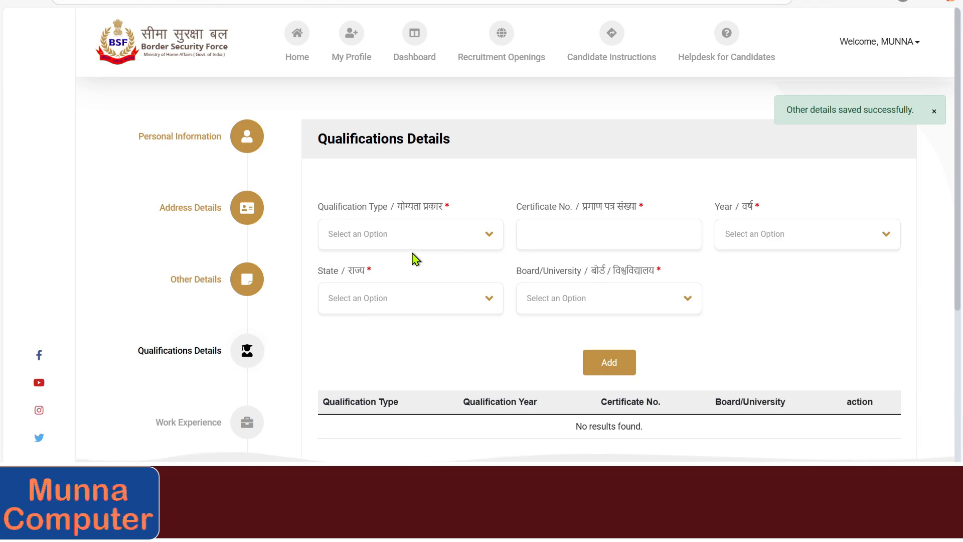
Choose SSC/Matric/High School as the qualification and enter its certificate number
scroll(189, 266, "down", 2)
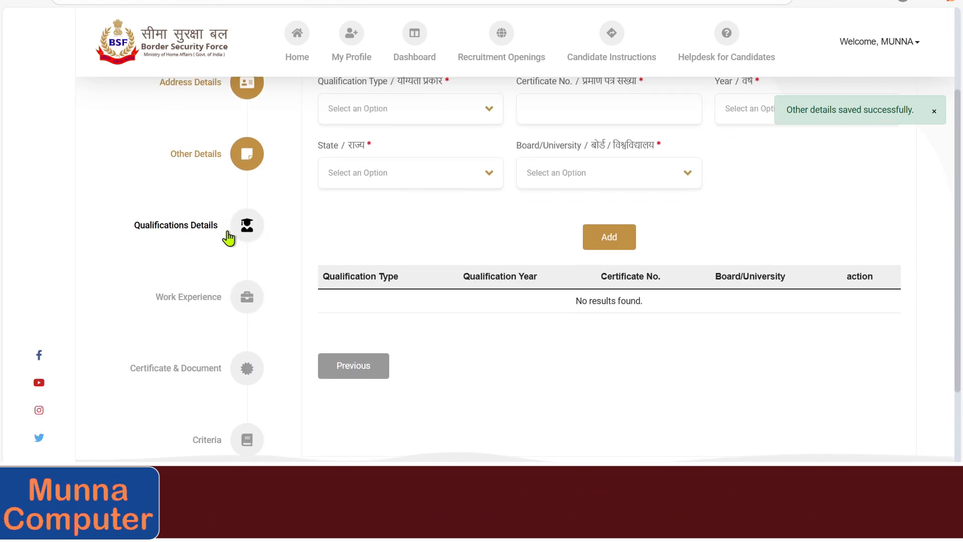
scroll(228, 237, "up", 2)
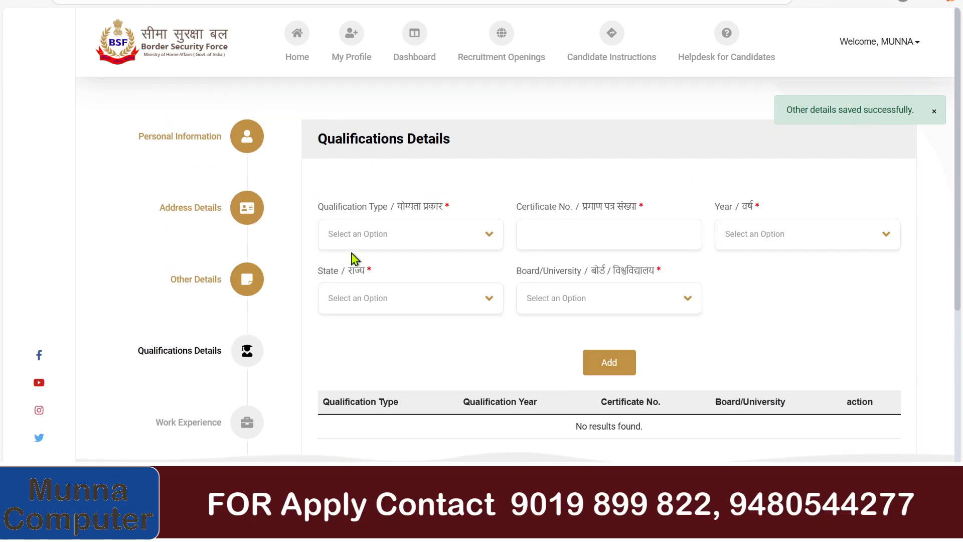
left_click(405, 249)
left_click(379, 293)
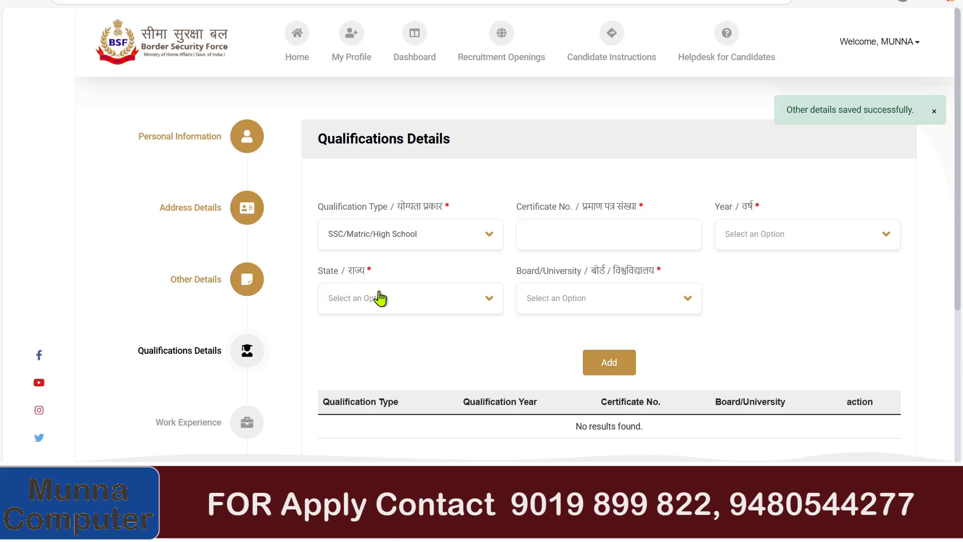
left_click(553, 238)
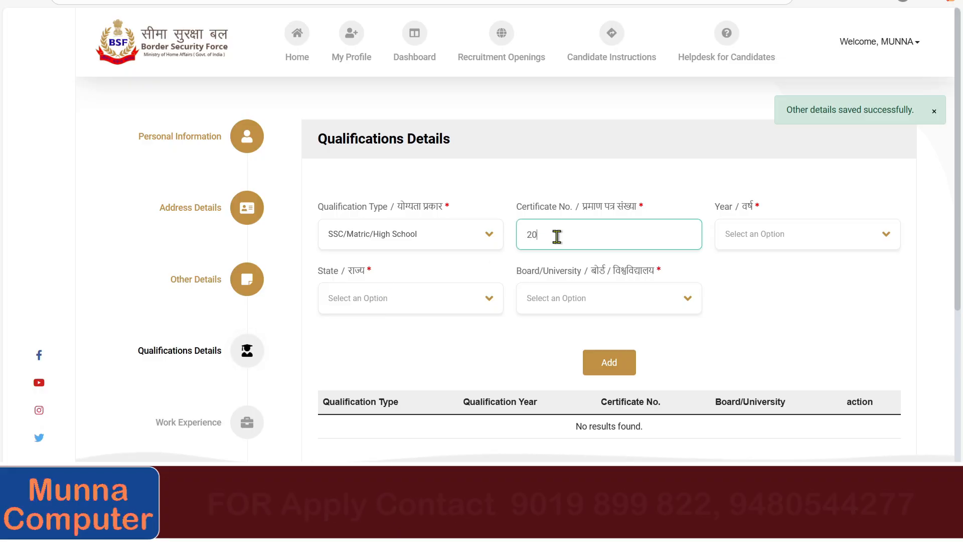
type("2020212525")
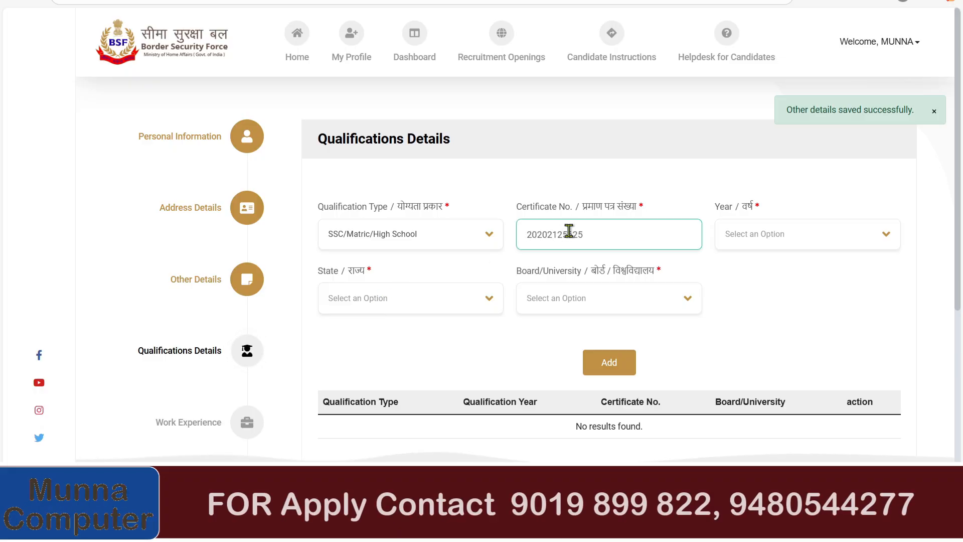
Set the passing year to 2020
left_click(761, 244)
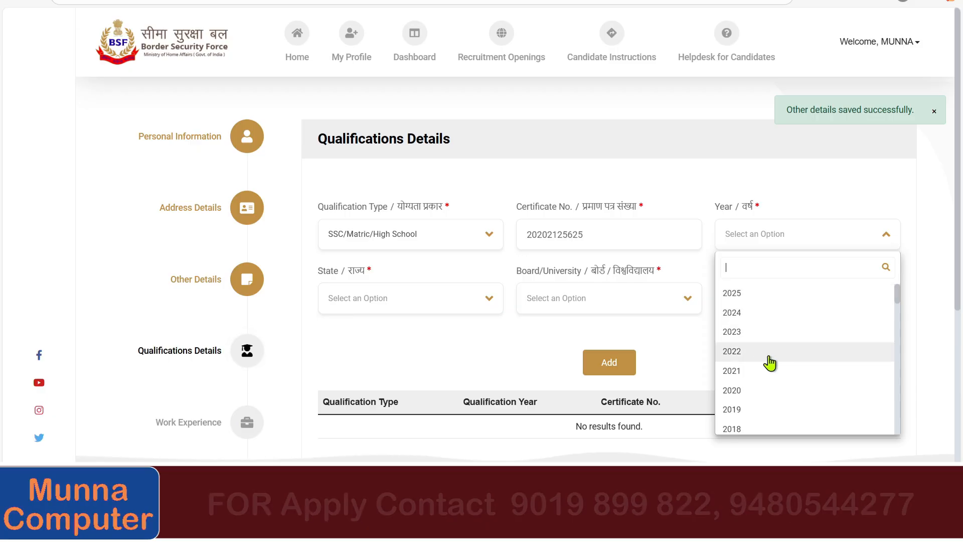
scroll(770, 362, "down", 9)
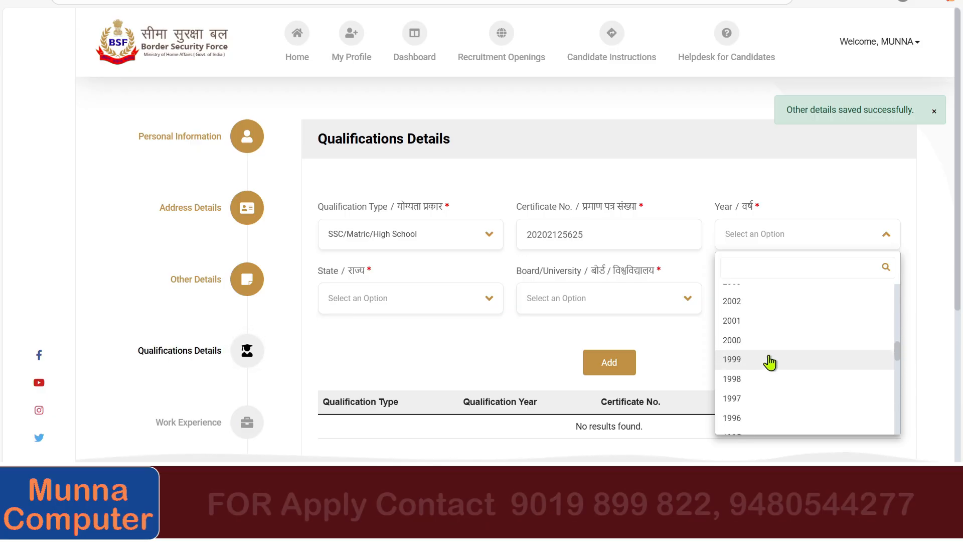
scroll(770, 362, "down", 11)
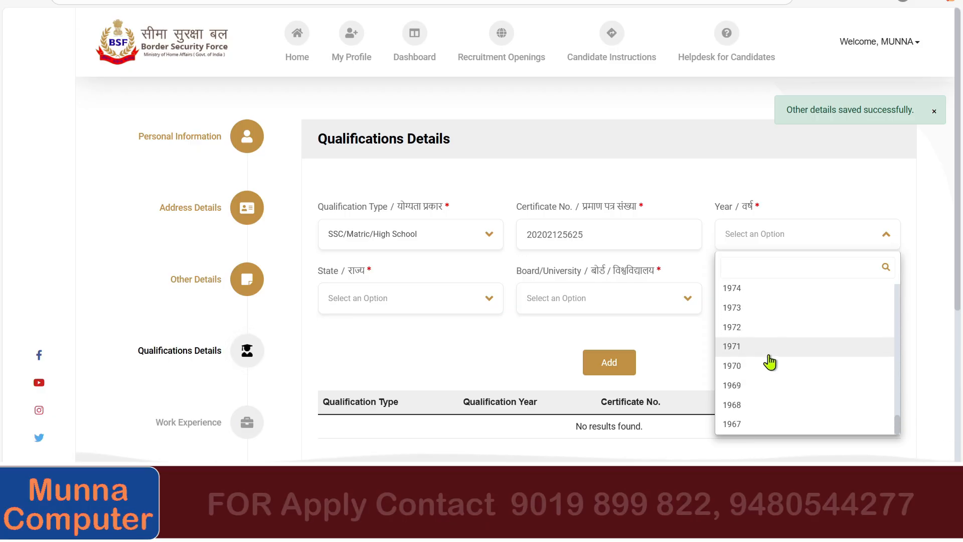
type("2000")
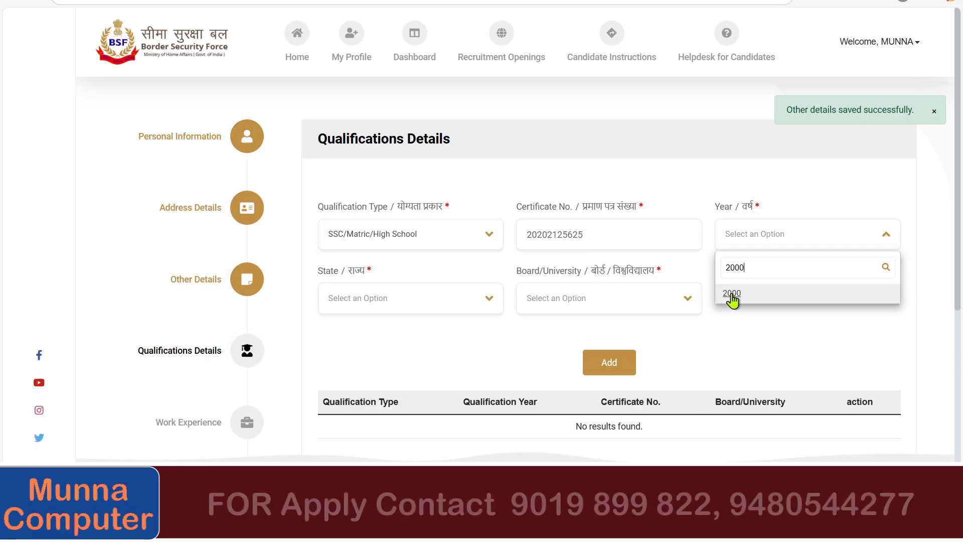
key("BackSpace")
key("BackSpace")
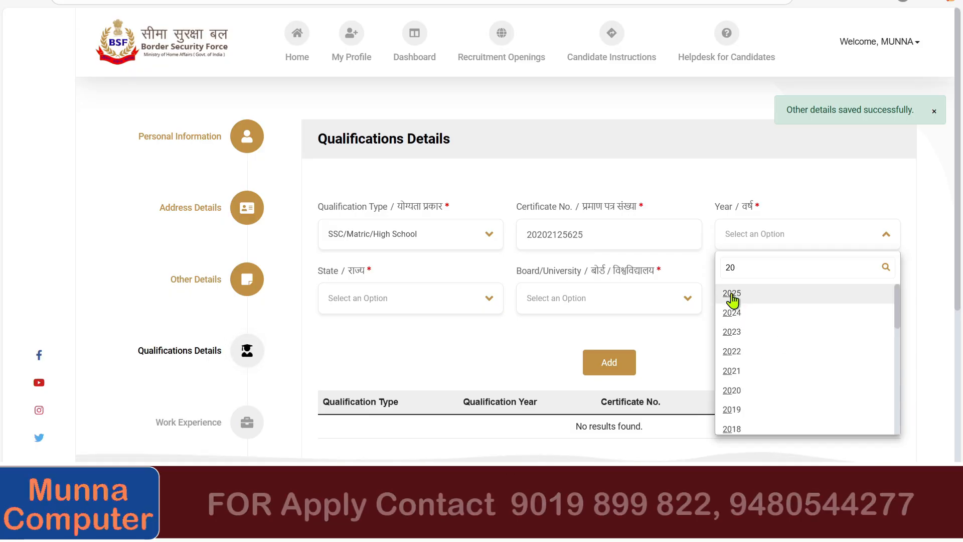
type("20")
left_click(732, 296)
Set state KARNATAKA and board State Board, and add the SSC row to the table
left_click(355, 307)
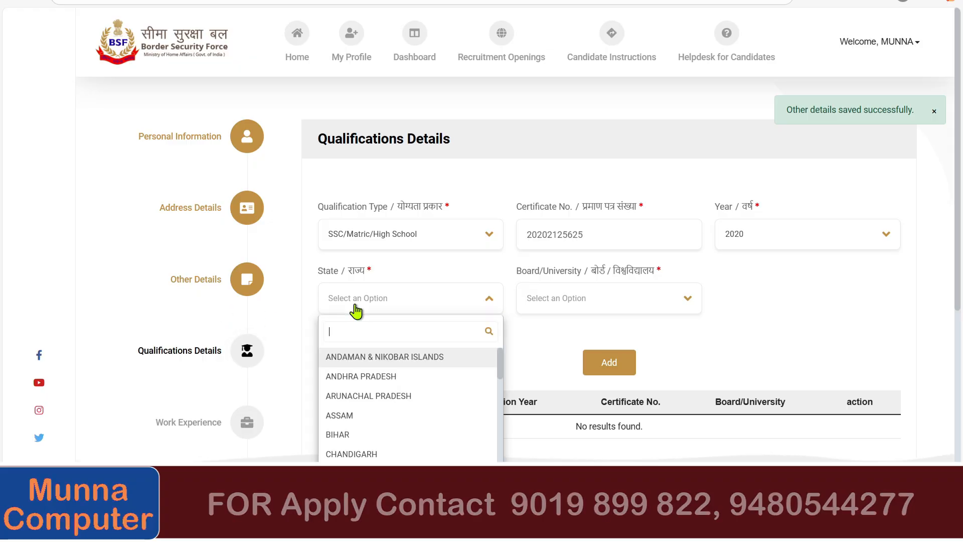
type("KAR")
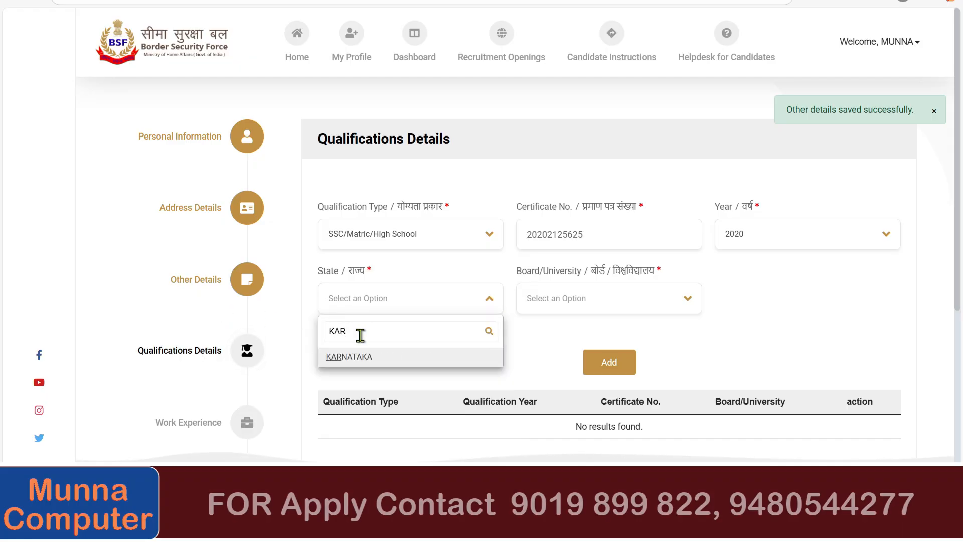
left_click(358, 357)
left_click(535, 299)
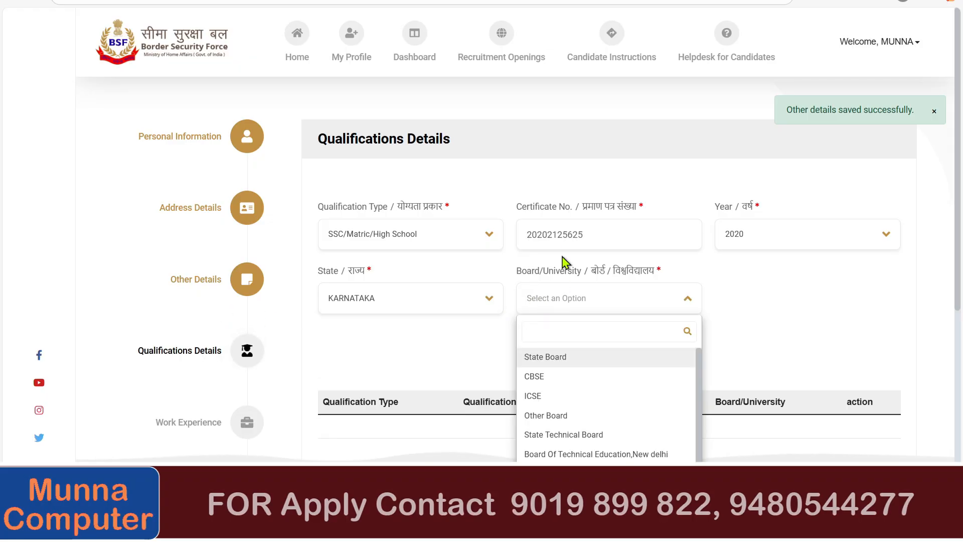
scroll(564, 258, "down", 3)
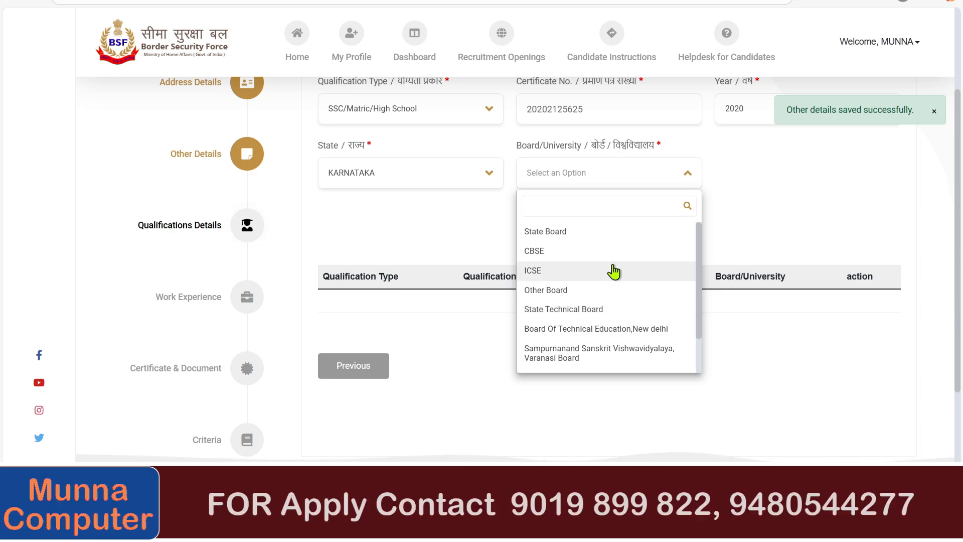
scroll(613, 269, "down", 2)
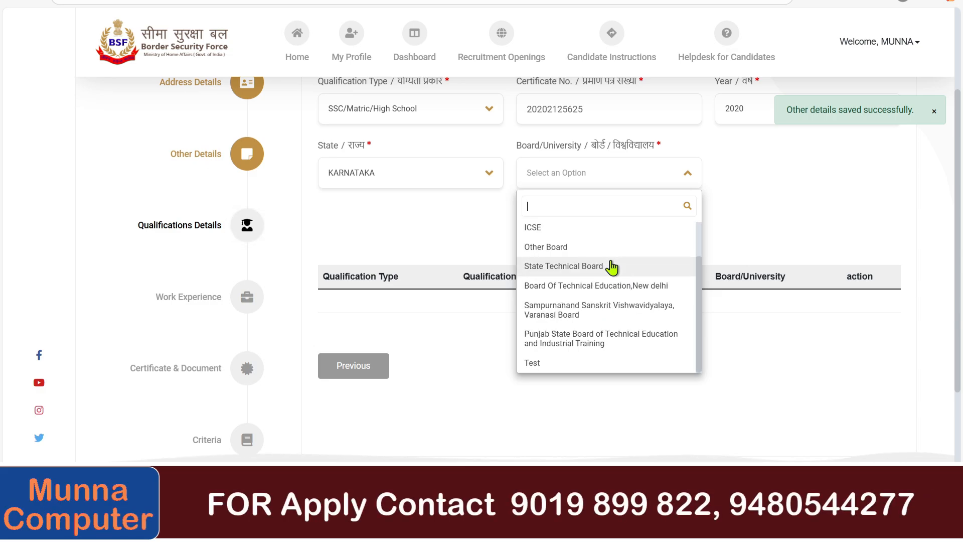
scroll(612, 269, "up", 3)
left_click(582, 230)
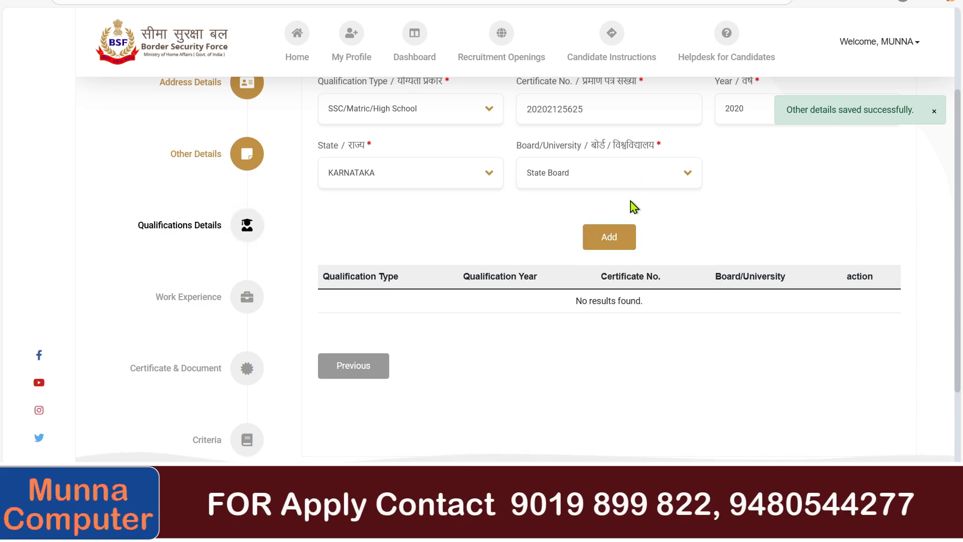
left_click(621, 245)
scroll(622, 238, "down", 3)
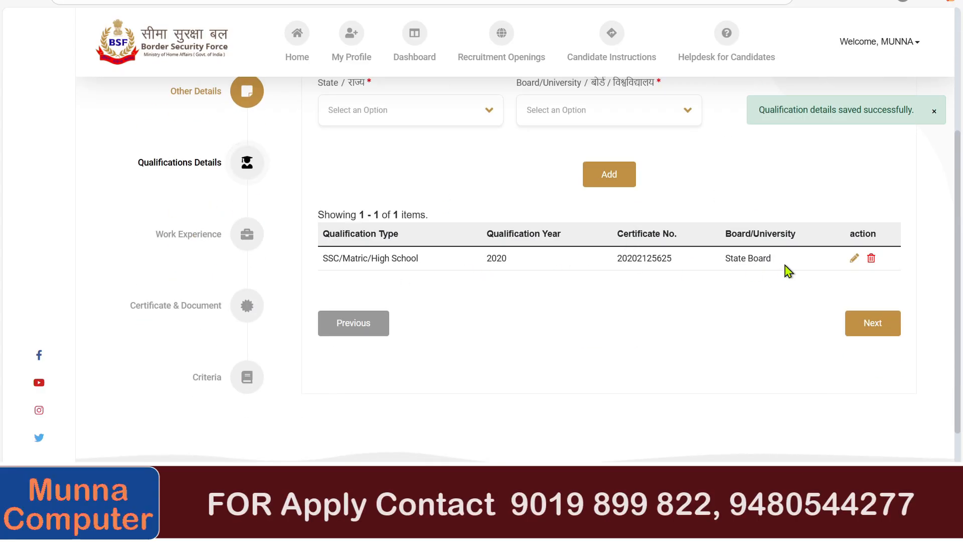
scroll(789, 271, "up", 3)
Choose Intermediate(10+2), enter its certificate number and set passing year 2022
left_click(382, 173)
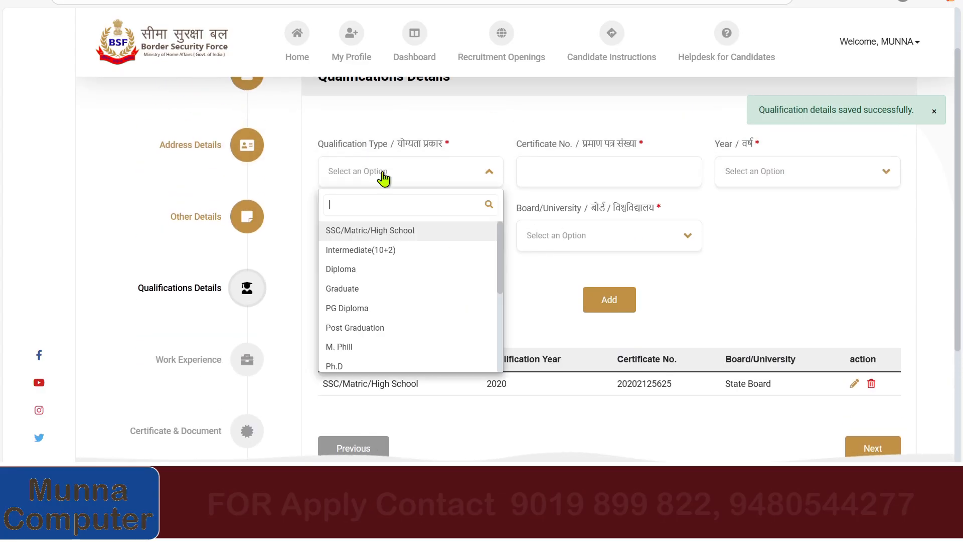
left_click(371, 254)
left_click(584, 168)
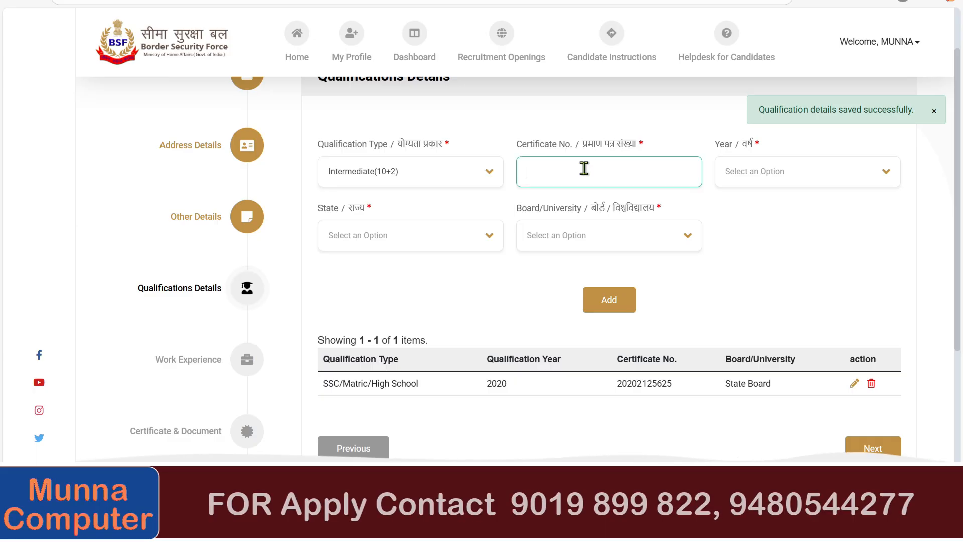
type("52562")
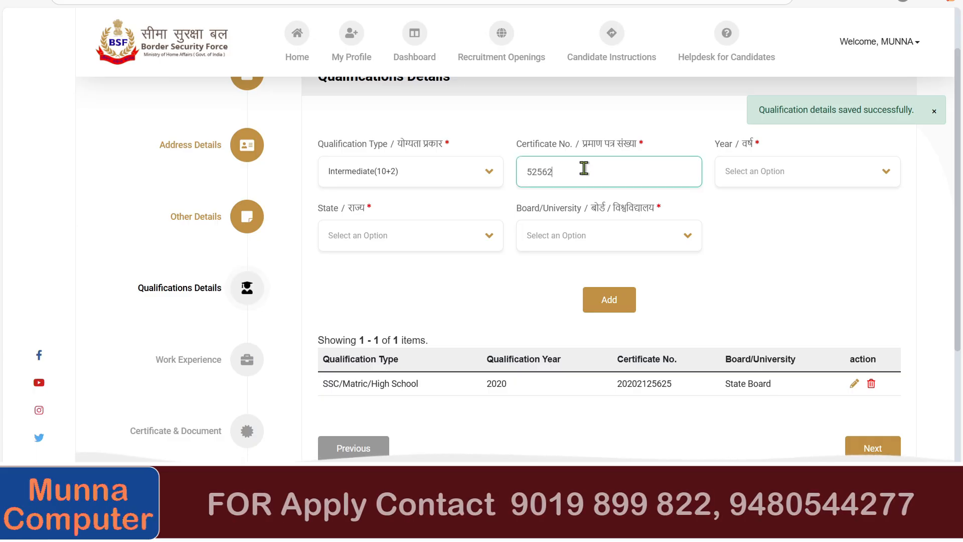
left_click(744, 182)
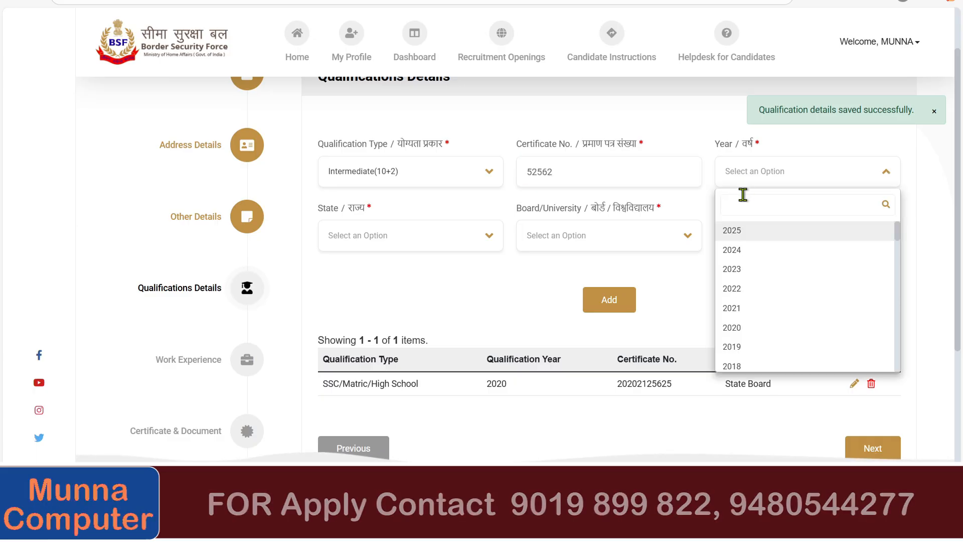
type("2022")
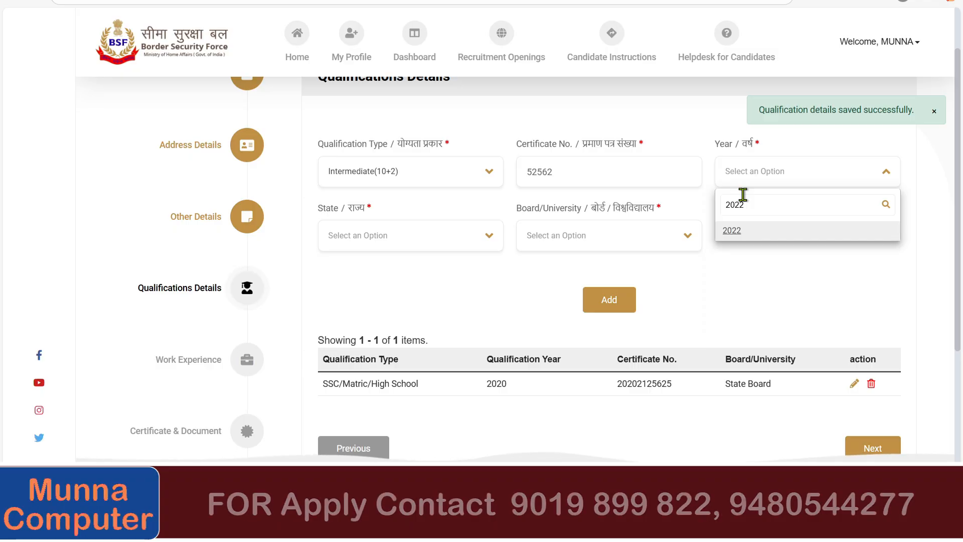
left_click(746, 235)
Set state KARNATAKA and board State Board, add the row, and continue to Work Experience
left_click(411, 236)
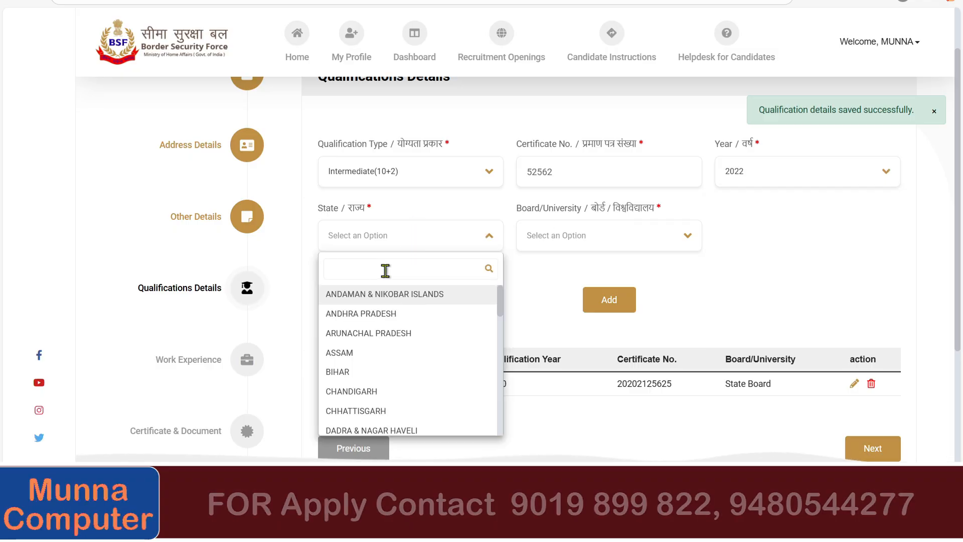
type("KAR")
left_click(383, 295)
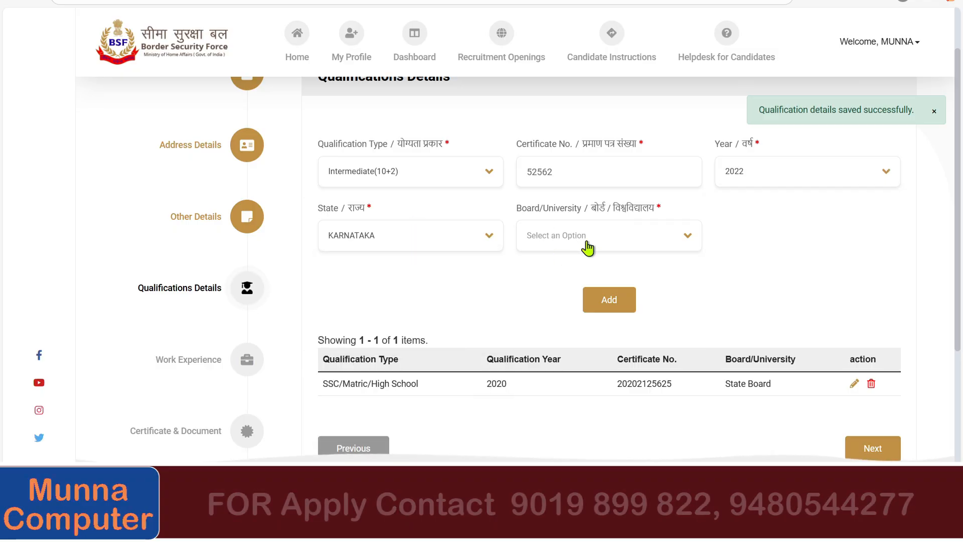
left_click(589, 239)
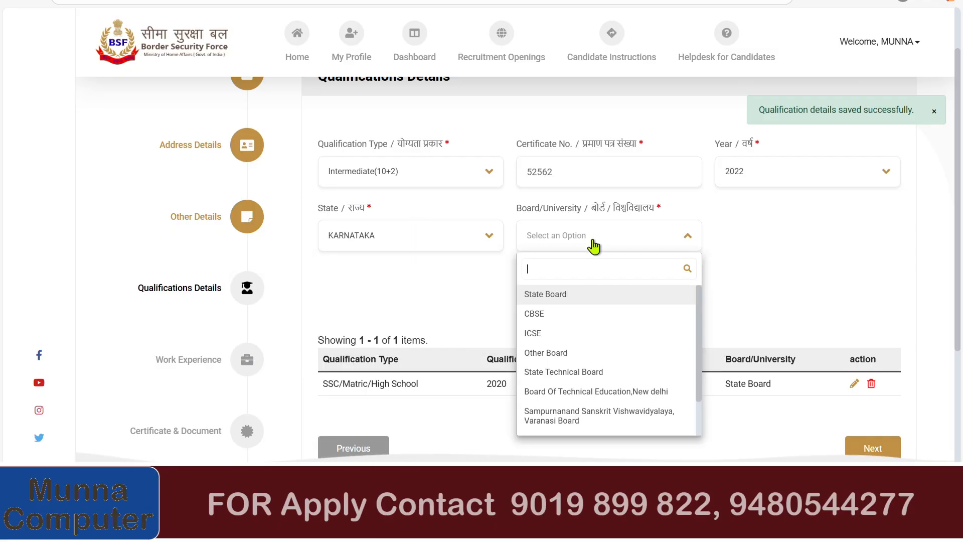
left_click(577, 297)
left_click(595, 303)
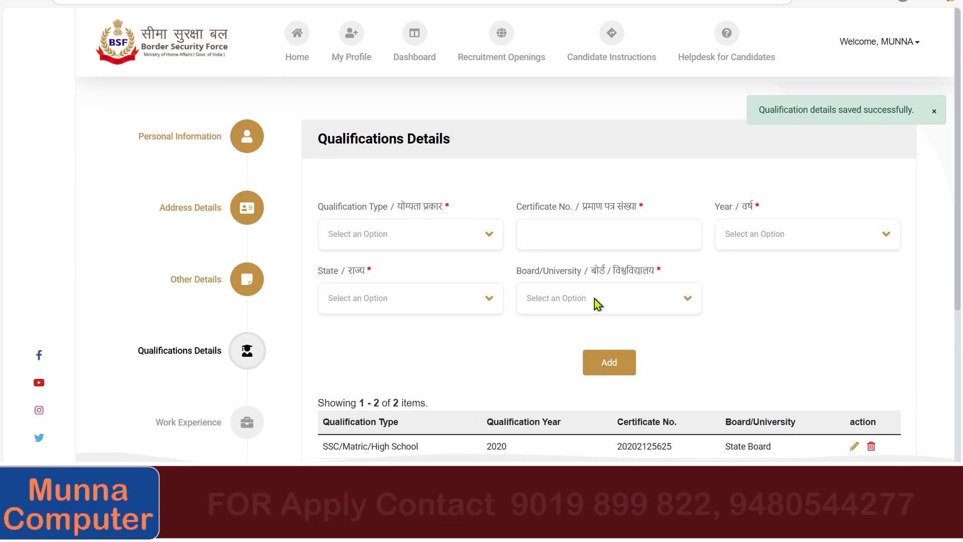
scroll(596, 304, "down", 3)
scroll(594, 299, "down", 1)
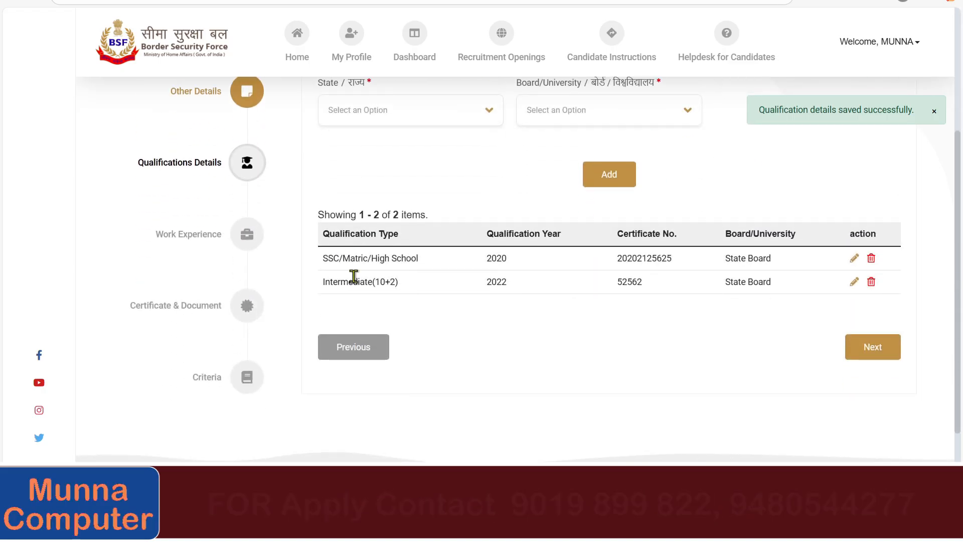
left_click(862, 357)
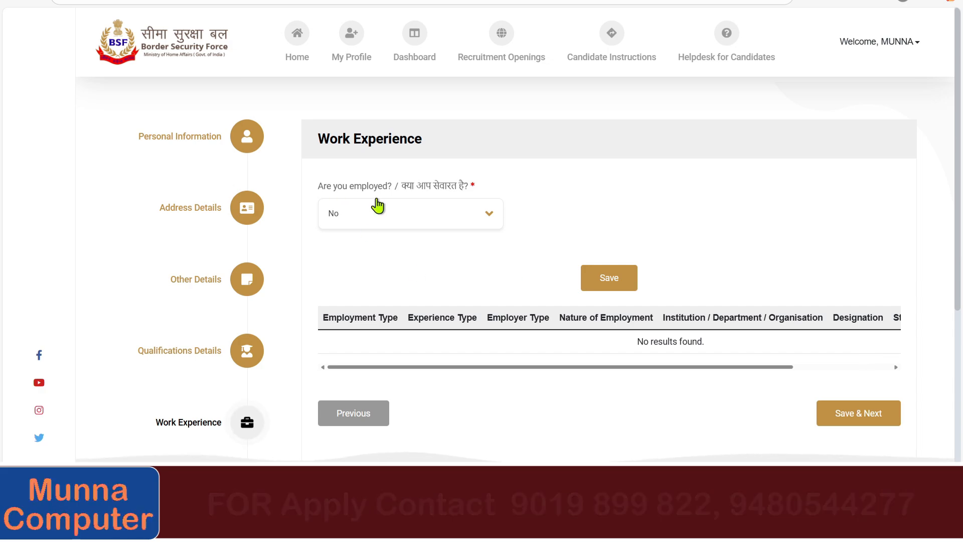
Save 'Are you employed?' as No and look over the Upload Documents slots
left_click(604, 280)
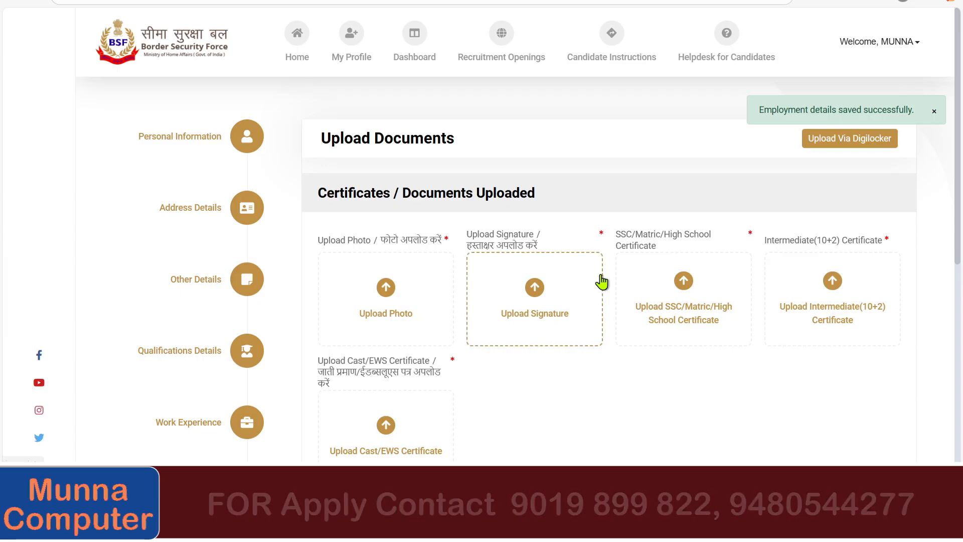
scroll(602, 277, "down", 2)
scroll(602, 276, "up", 1)
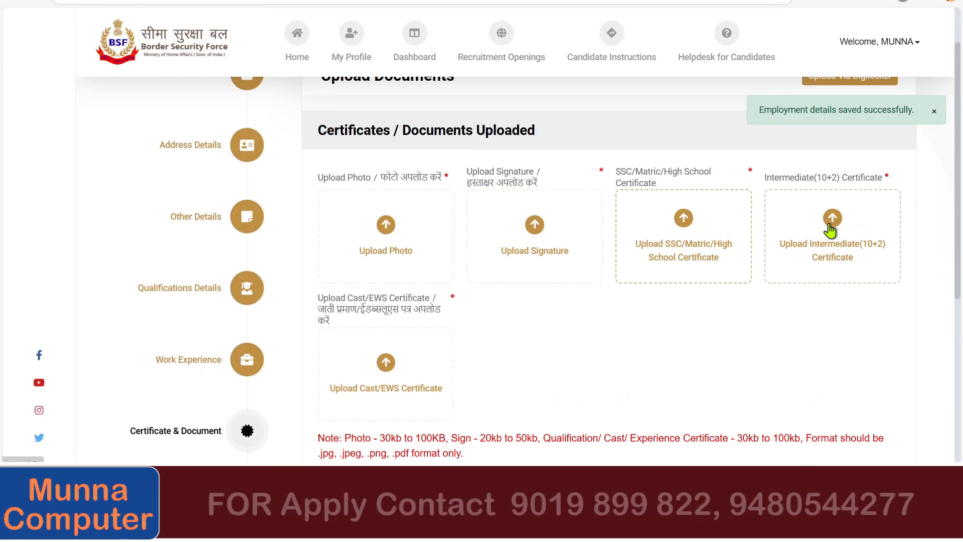
scroll(723, 260, "down", 1)
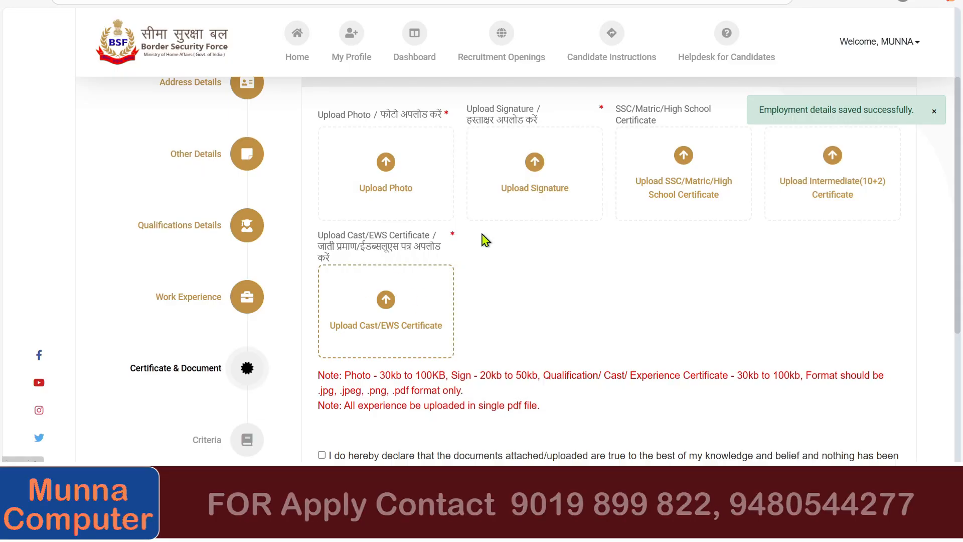
scroll(413, 299, "down", 1)
scroll(415, 299, "up", 3)
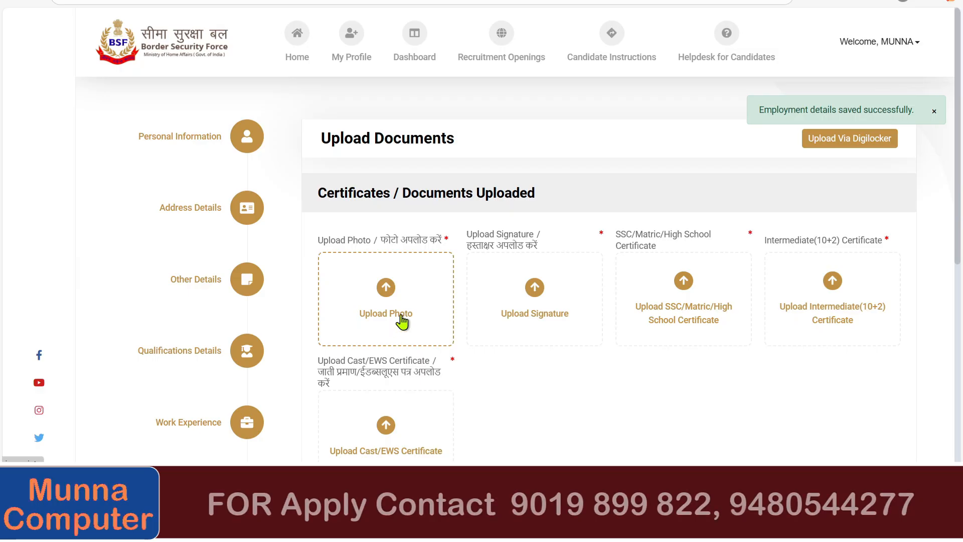
Try uploading PASSPORT1 from DEMO PHOTO SIGN as the photo and dismiss the too-small error
left_click(401, 315)
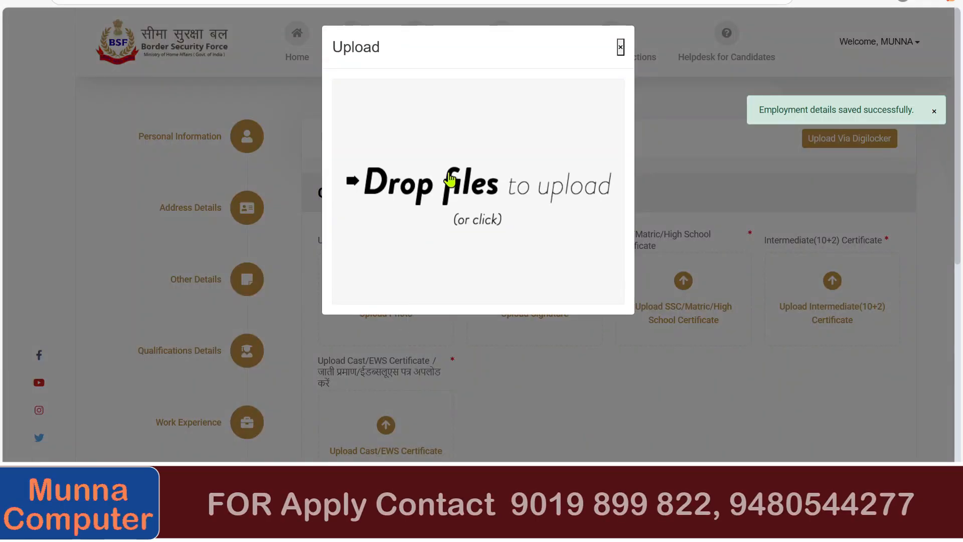
left_click(451, 177)
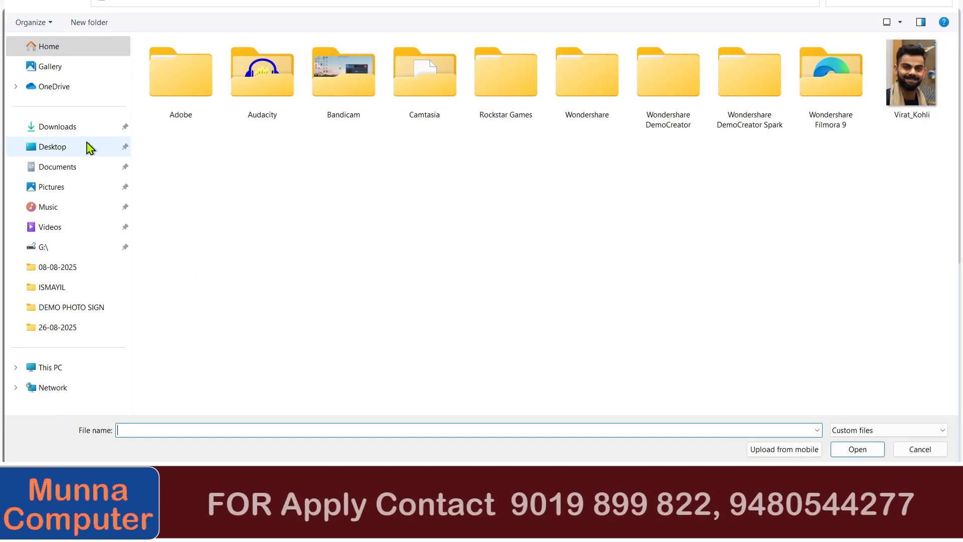
left_click(90, 310)
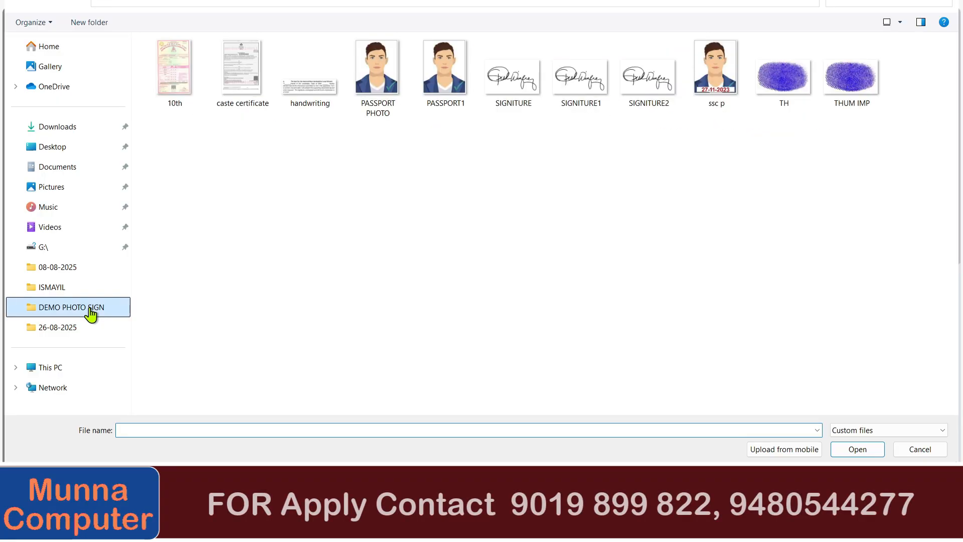
double_click(449, 96)
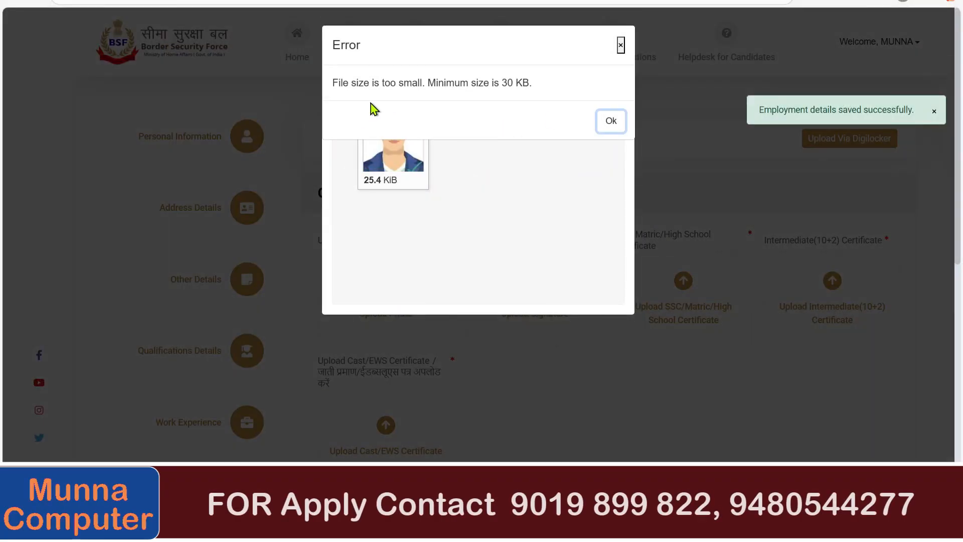
left_click(609, 121)
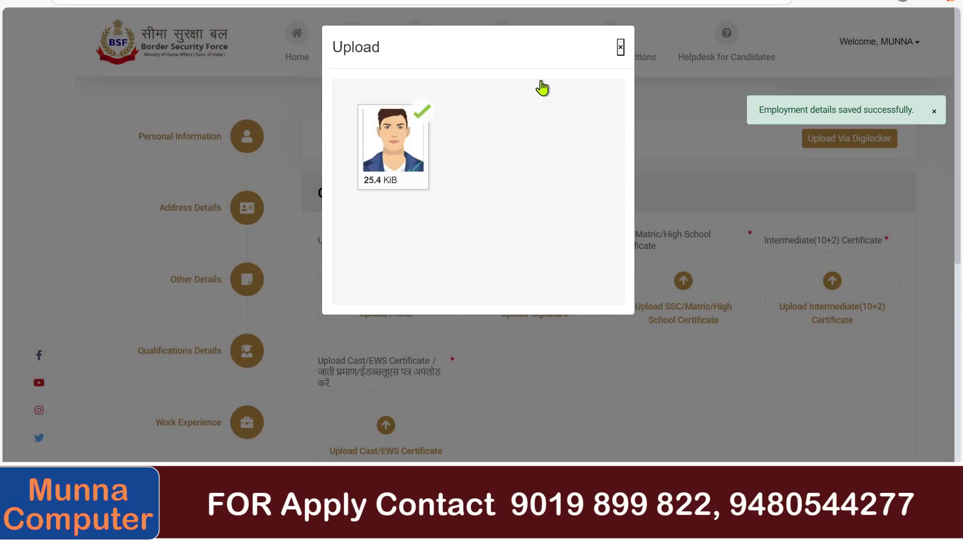
Close the upload window and highlight 'Photo - 30kb to 100KB' in the size note
left_click(620, 46)
scroll(396, 281, "down", 5)
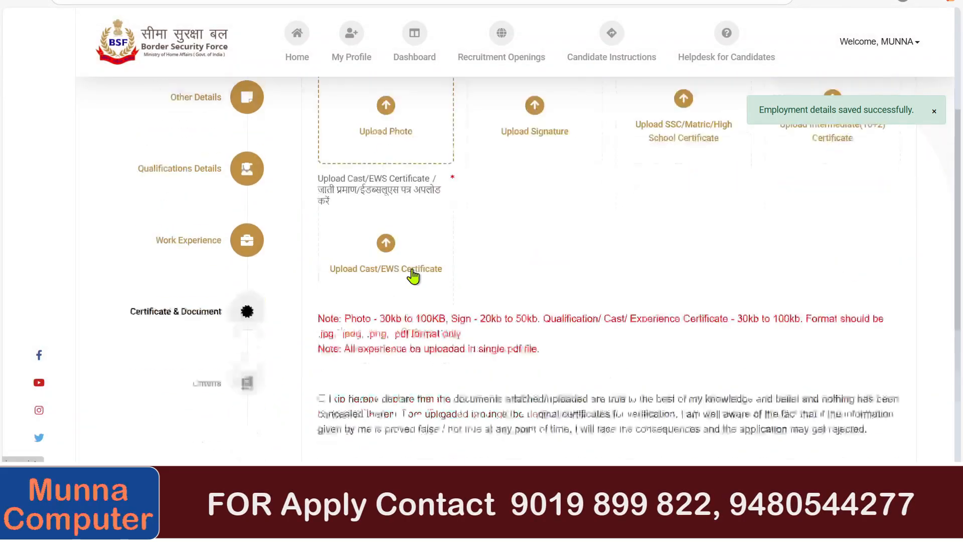
left_click_drag(342, 250, 447, 250)
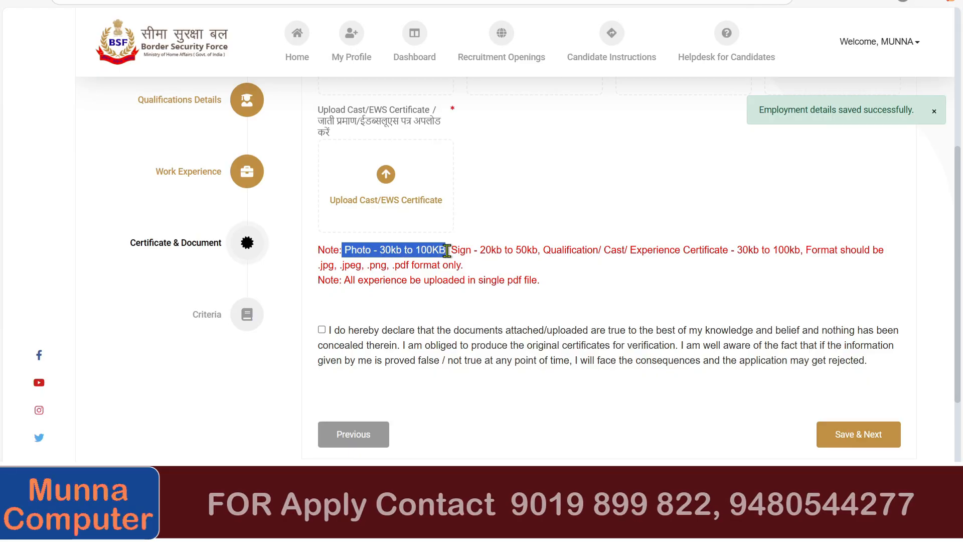
scroll(409, 247, "up", 4)
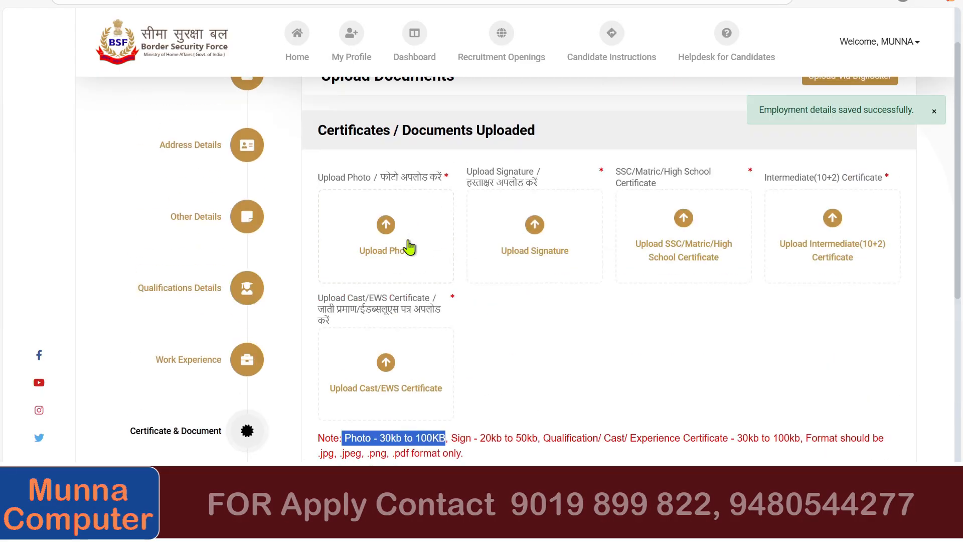
Upload the 60.8 KB PASSPORT PHOTO as the candidate photo, then start the signature upload
left_click(394, 232)
left_click(445, 209)
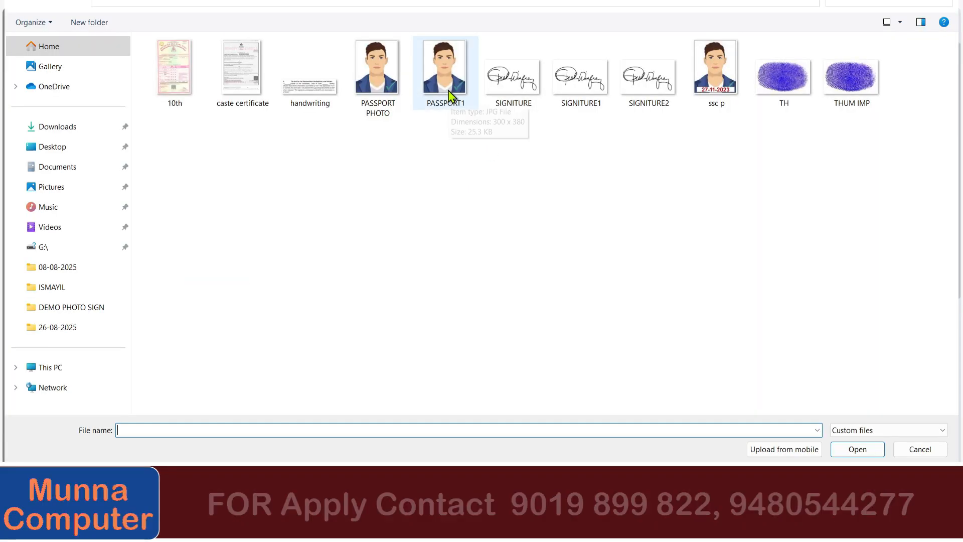
double_click(395, 85)
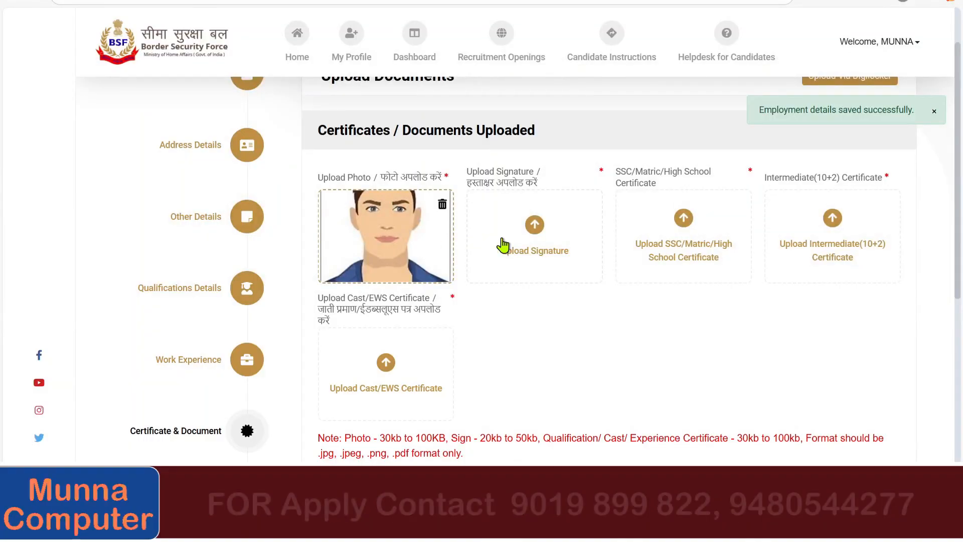
left_click(526, 240)
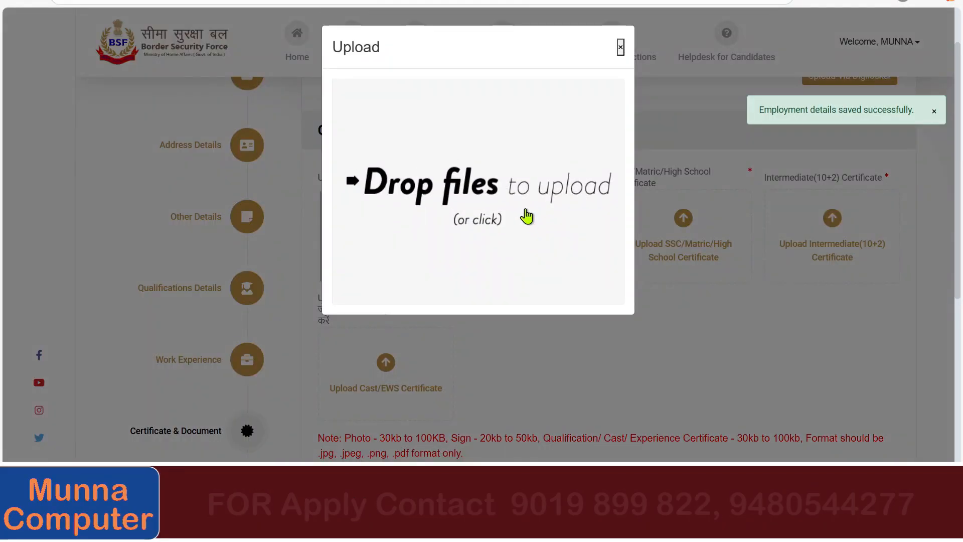
Upload SIGNITURE2 as the signature after the oversized SIGNITURE file is rejected
left_click(527, 215)
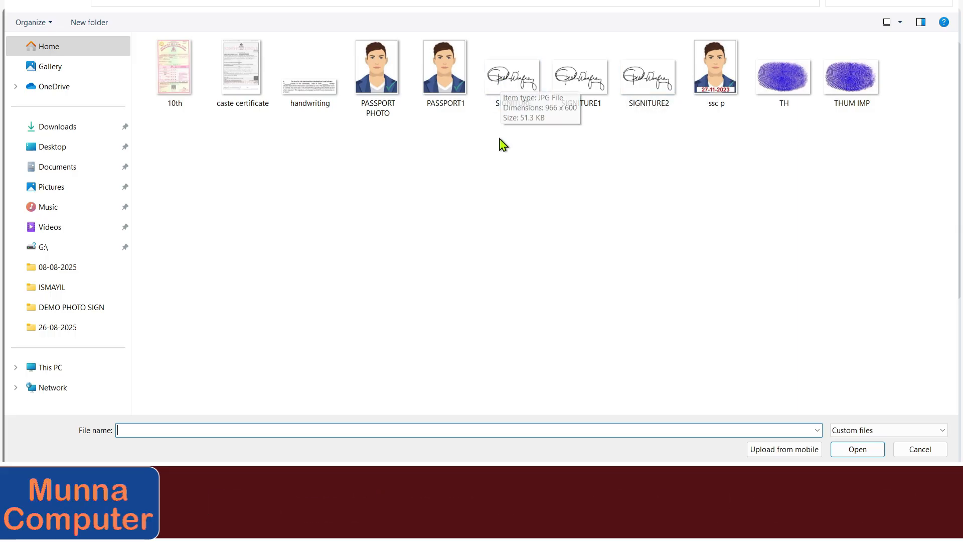
double_click(514, 99)
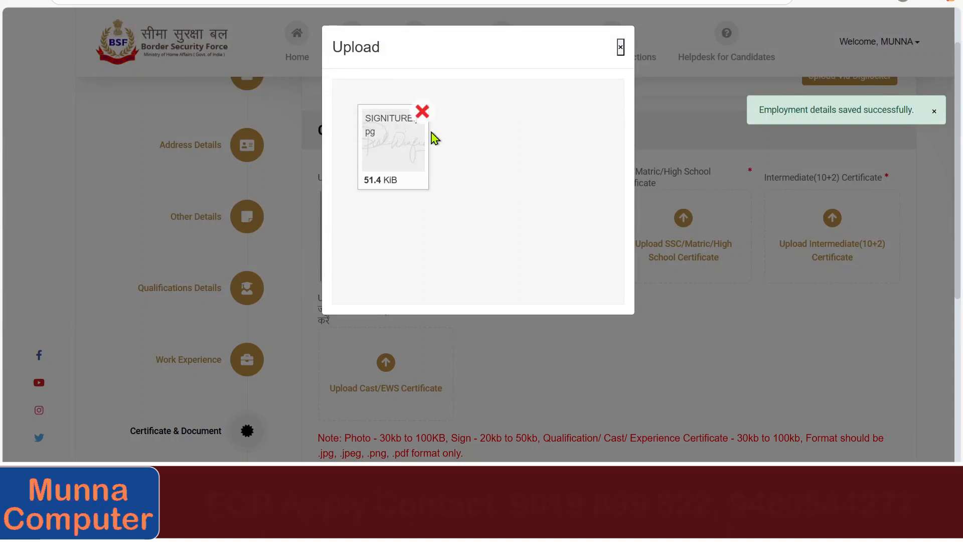
mouse_move(424, 118)
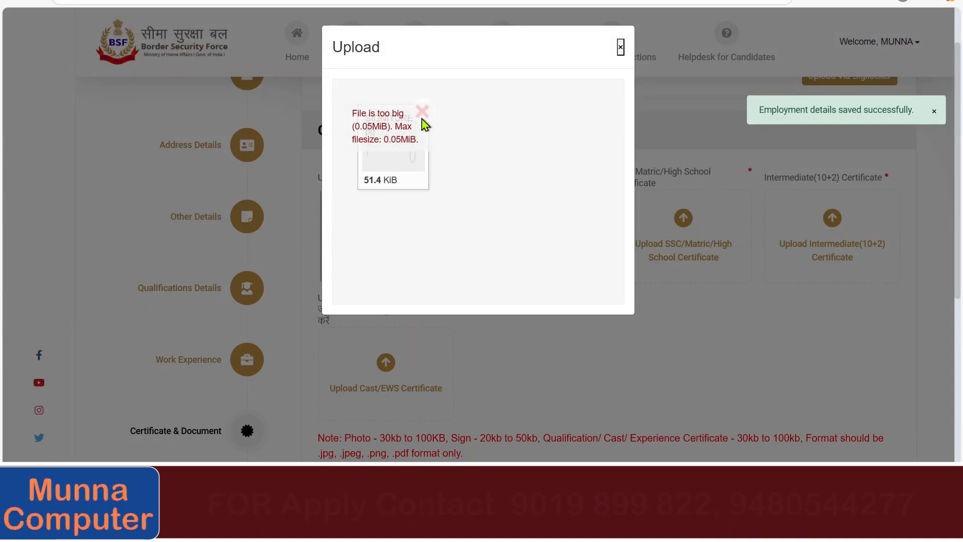
left_click(621, 45)
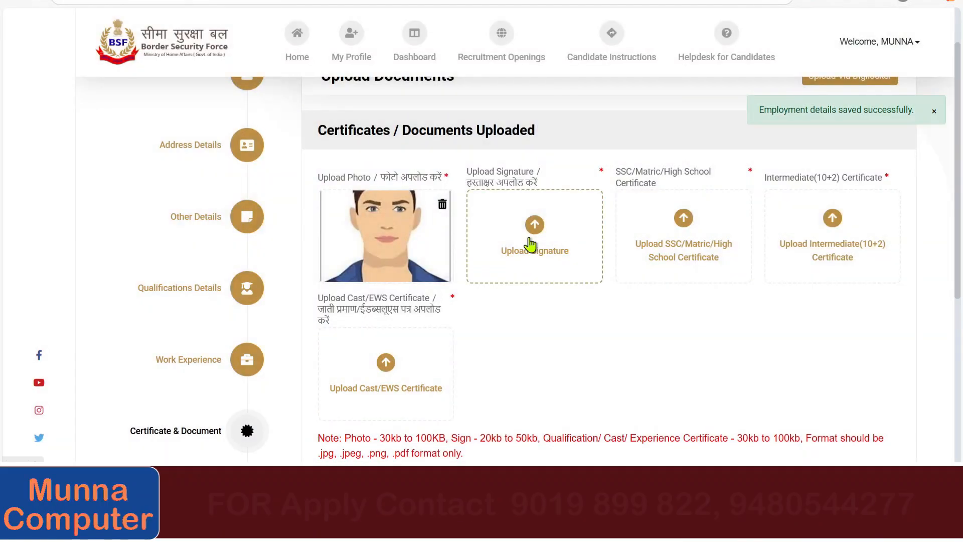
left_click(530, 239)
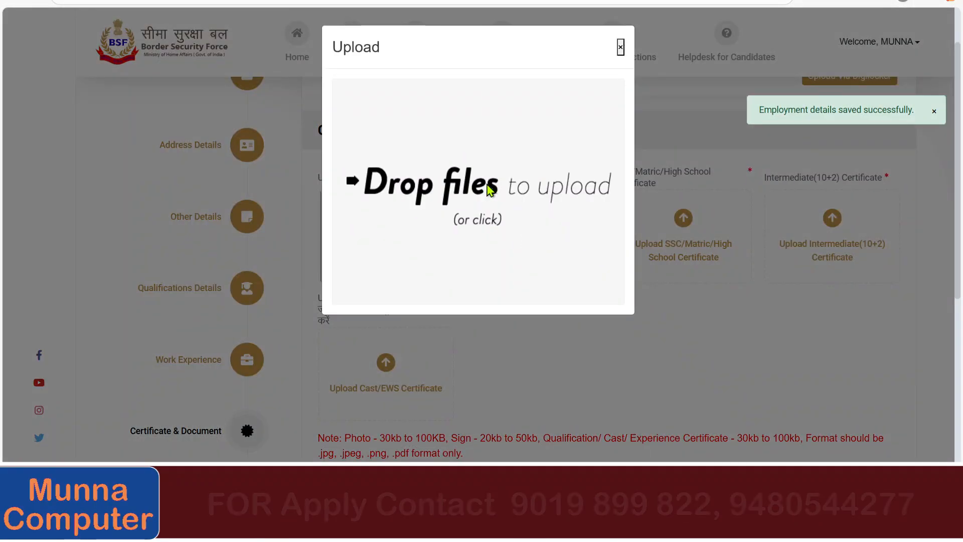
left_click(490, 190)
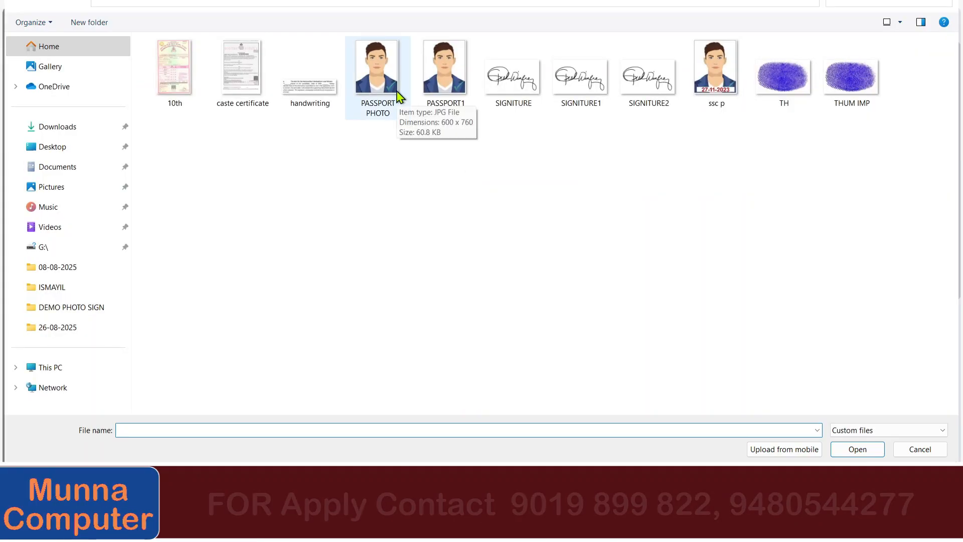
double_click(625, 87)
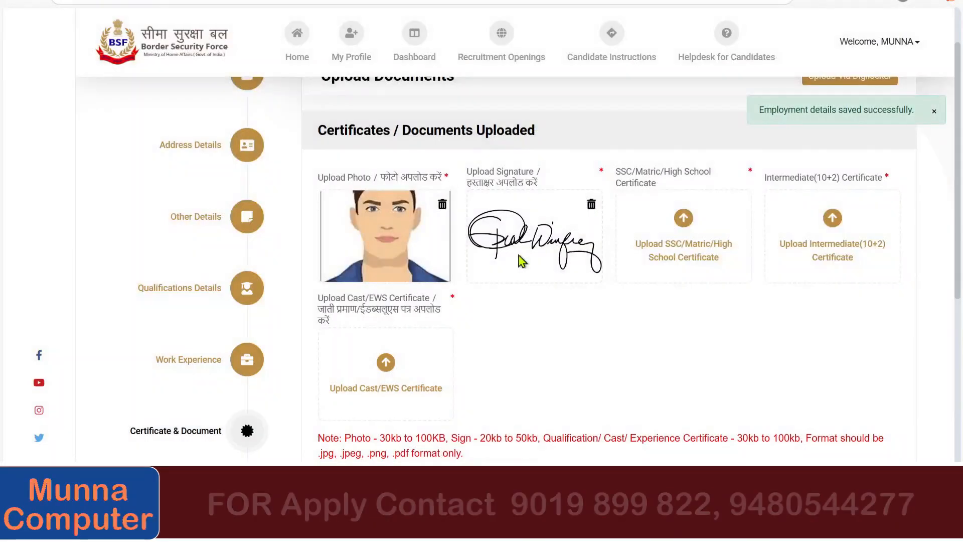
Upload certificate files into the SSC/Matric and Intermediate(10+2) slots, using the 10th file for Intermediate
left_click(691, 238)
left_click(546, 179)
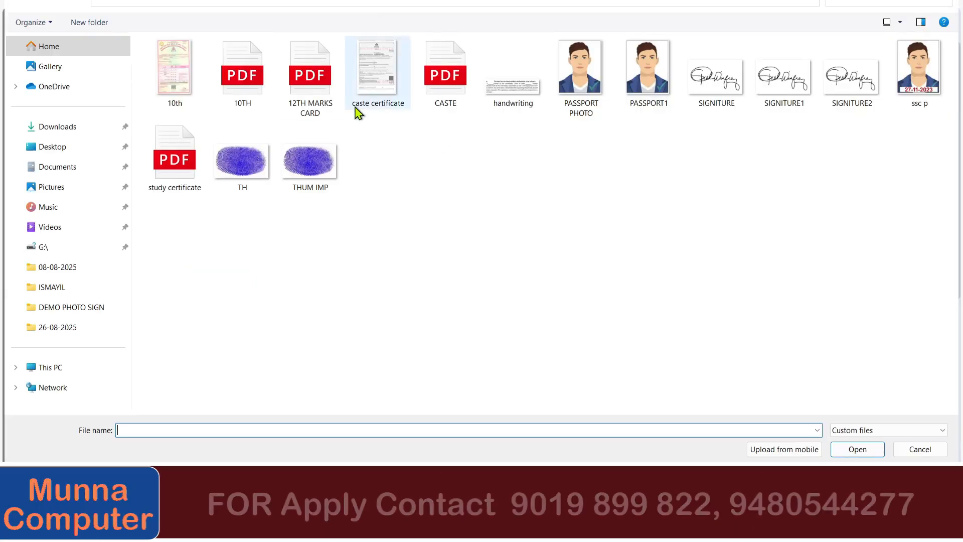
double_click(165, 93)
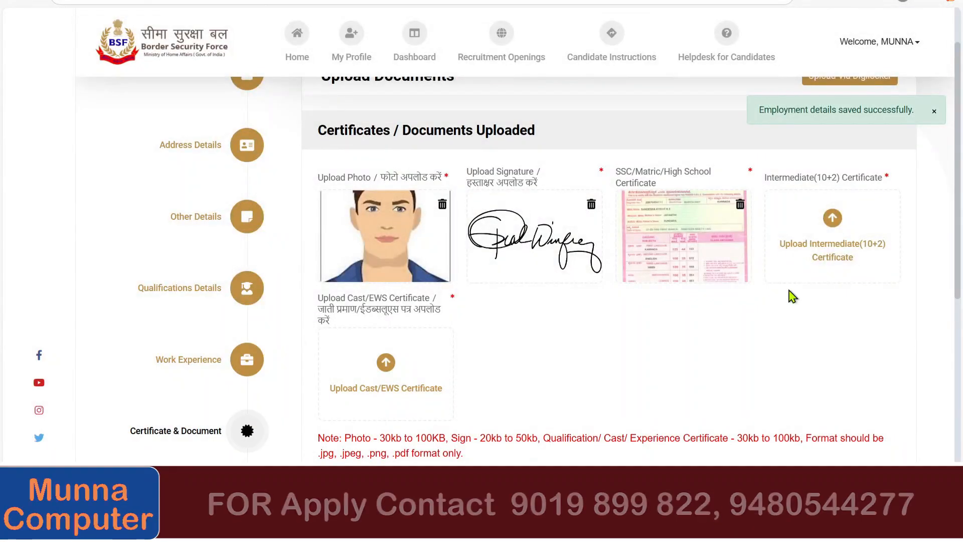
left_click(830, 247)
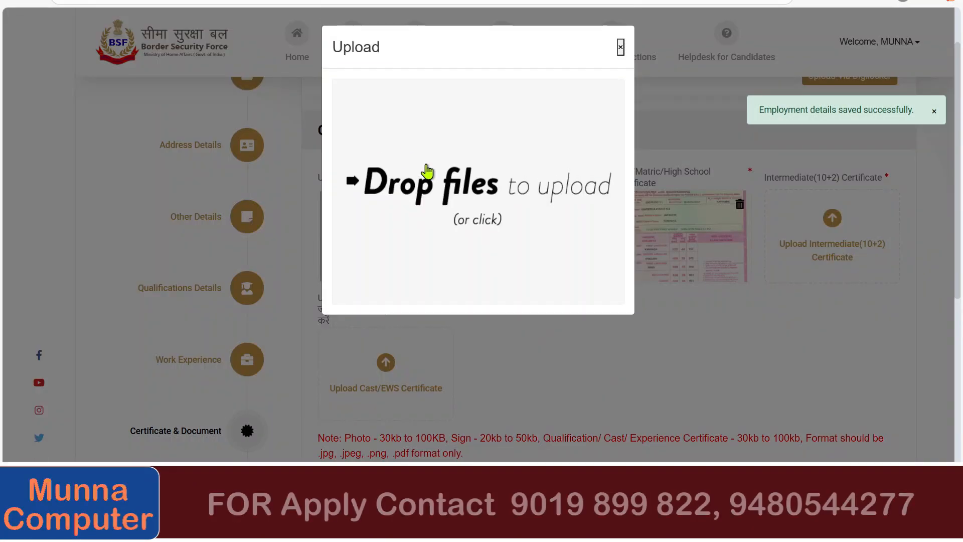
left_click(428, 170)
double_click(170, 88)
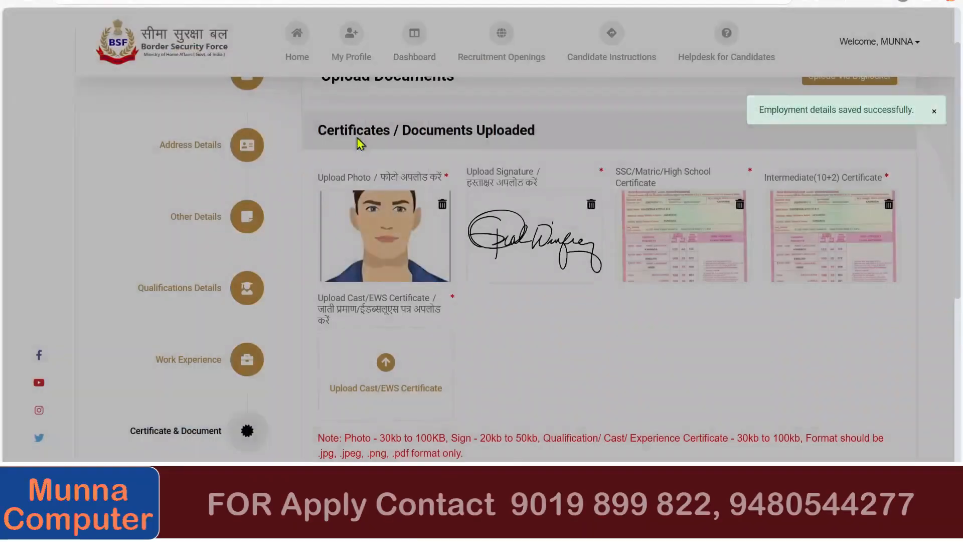
Fill the Cast/EWS slot with the 10th file after the oversized caste certificate is rejected
scroll(398, 260, "down", 3)
left_click(398, 260)
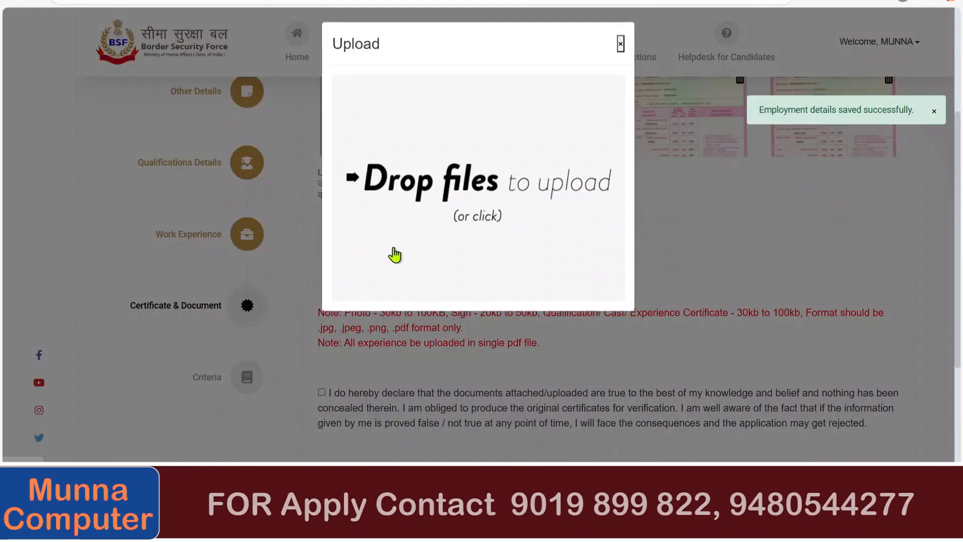
left_click(400, 219)
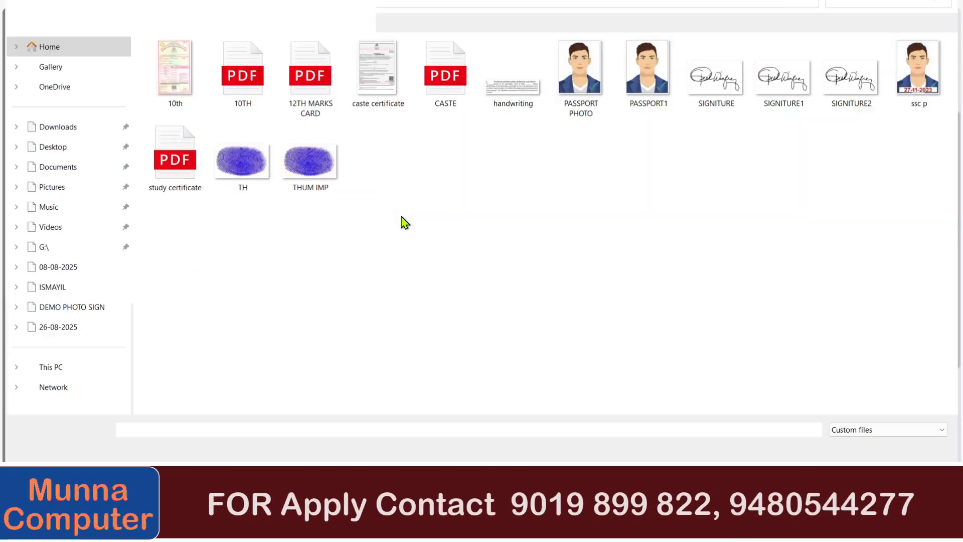
double_click(373, 94)
mouse_move(420, 110)
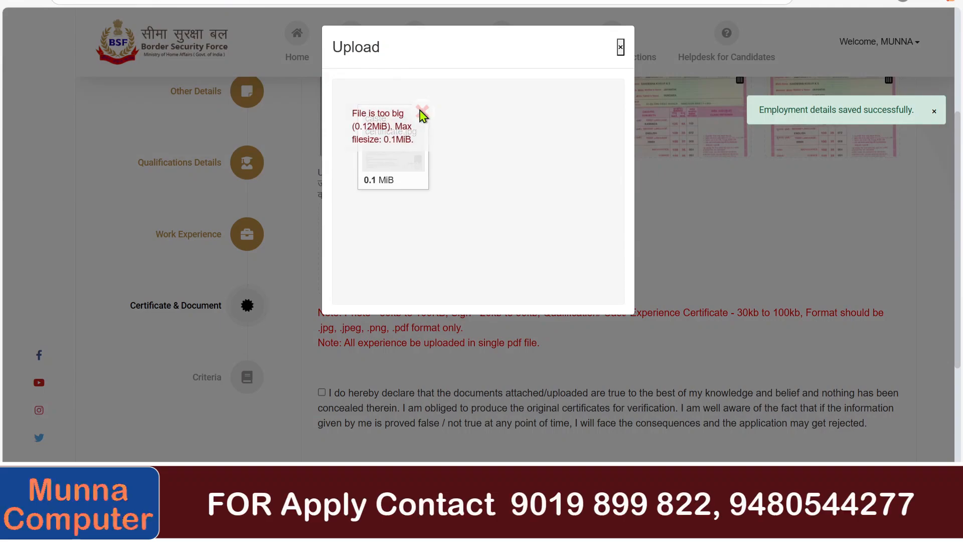
left_click(621, 47)
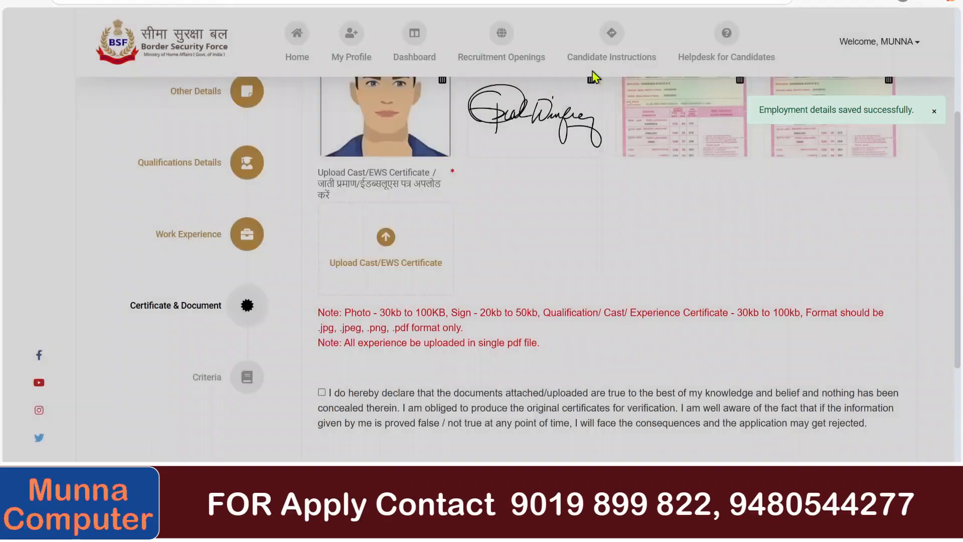
left_click(414, 235)
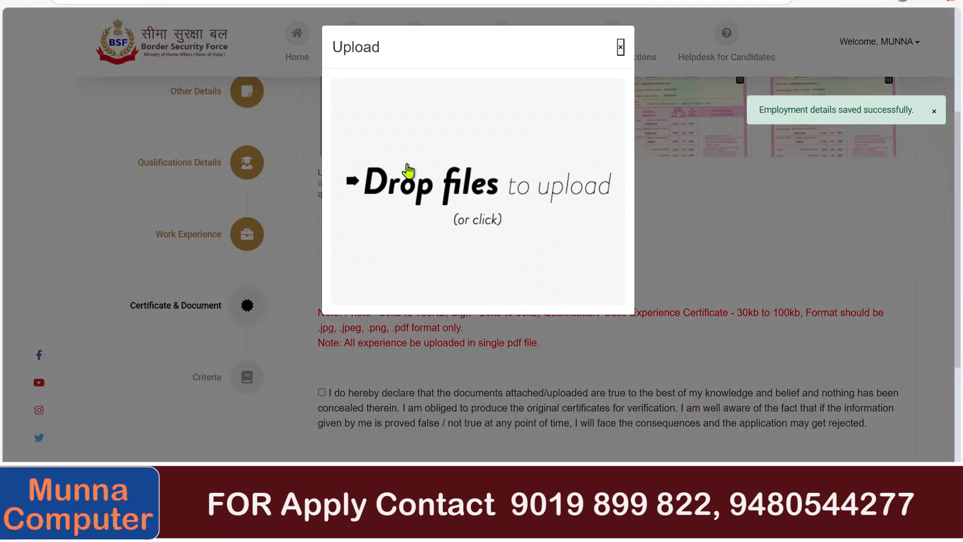
left_click(409, 169)
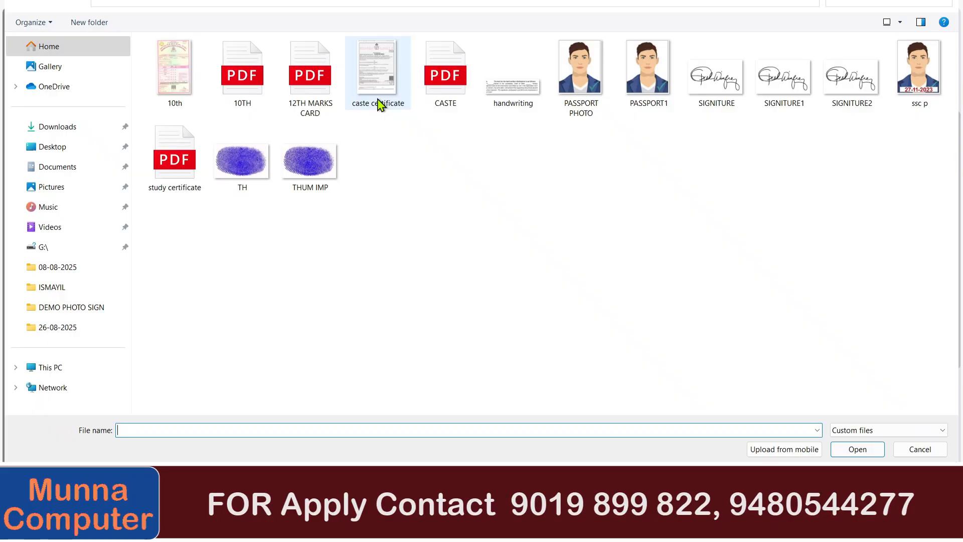
double_click(175, 70)
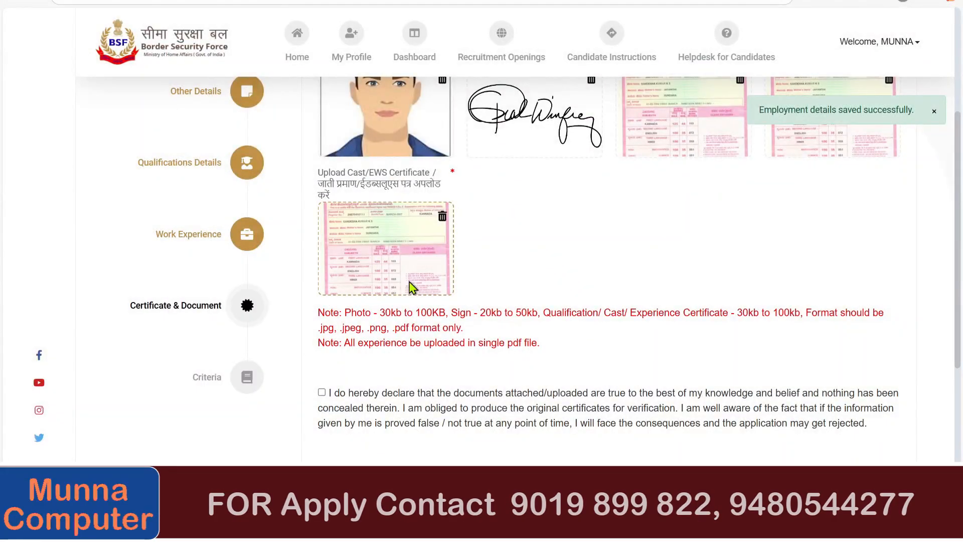
Save the uploaded documents to complete the profile, then close the Guidelines PDF
scroll(457, 261, "up", 4)
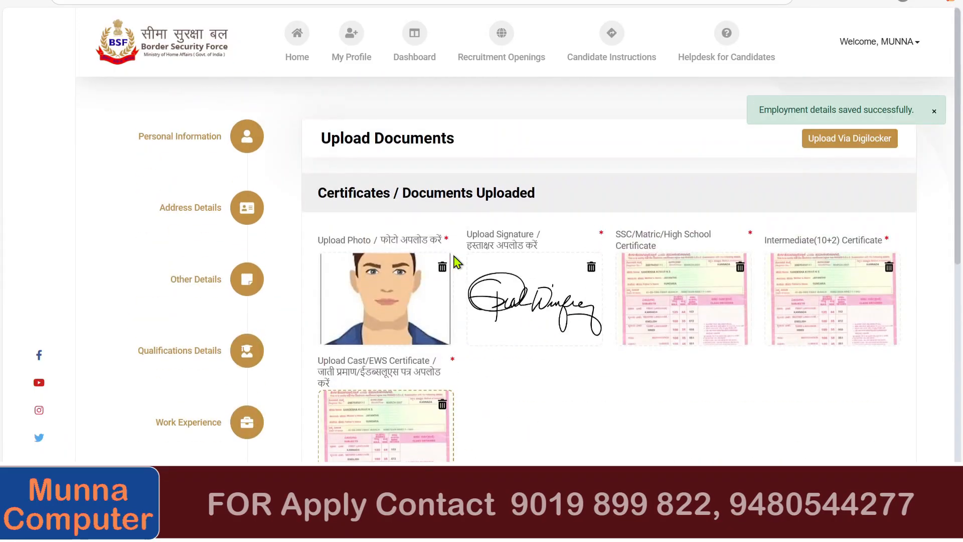
scroll(457, 261, "down", 8)
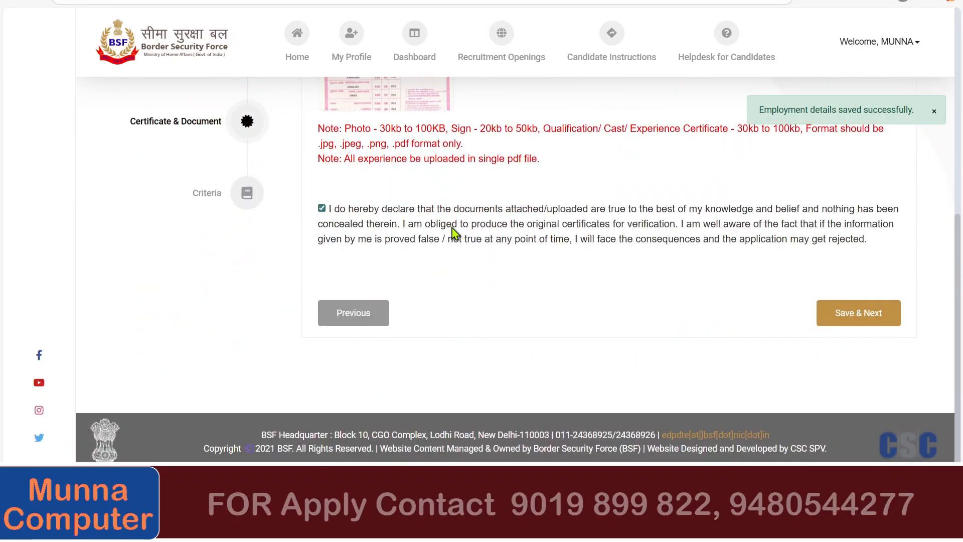
left_click(859, 317)
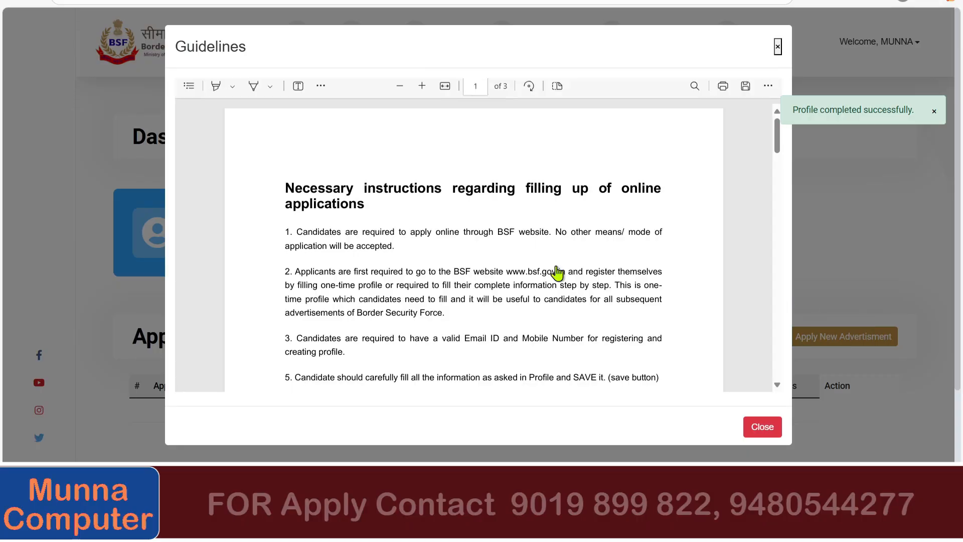
scroll(557, 273, "down", 5)
scroll(557, 273, "down", 20)
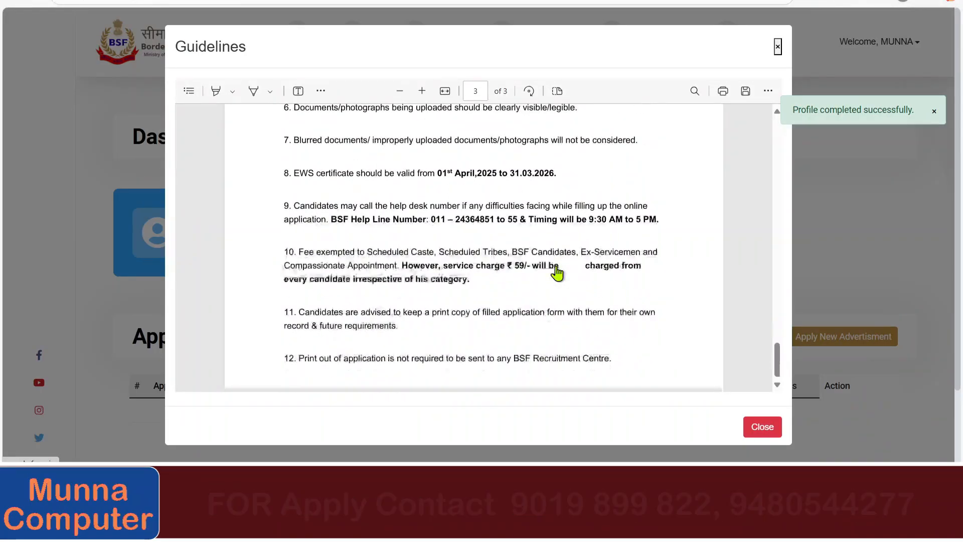
left_click(755, 429)
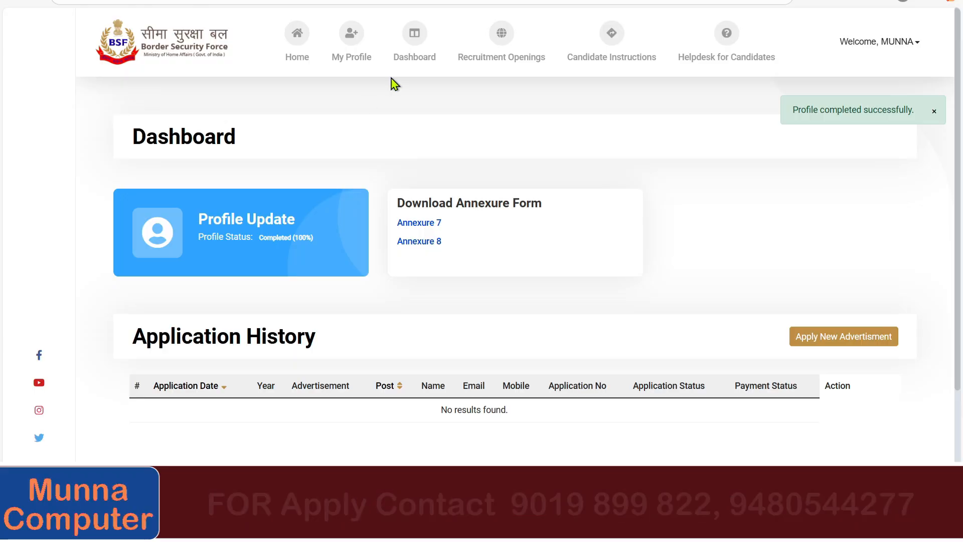
Start a Head Constable application from the recruitment openings and show the Select Post options
left_click(483, 61)
scroll(458, 135, "down", 10)
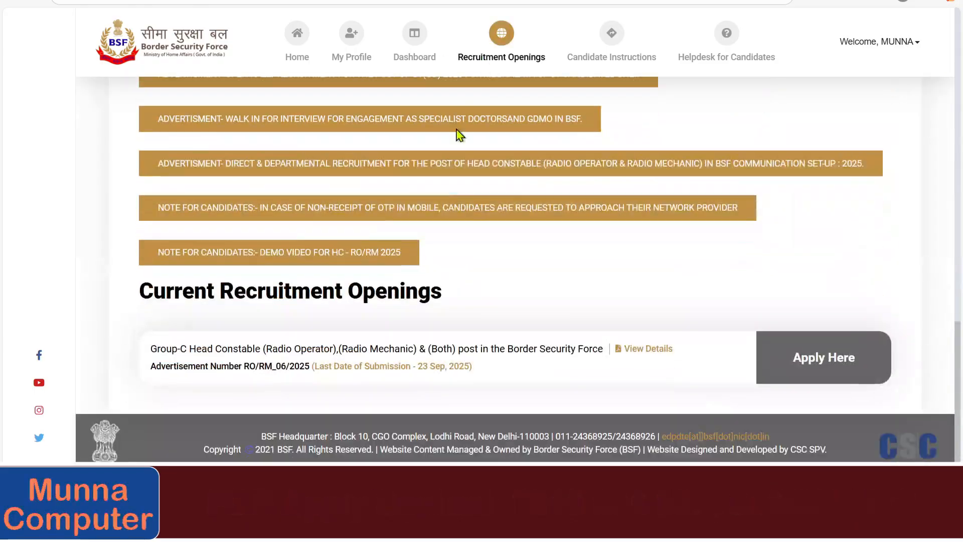
left_click(778, 360)
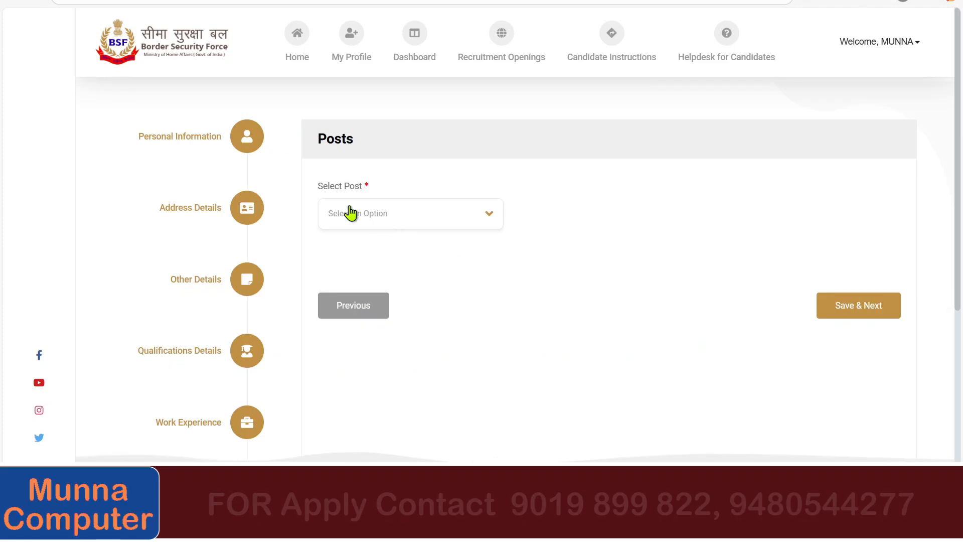
left_click(396, 220)
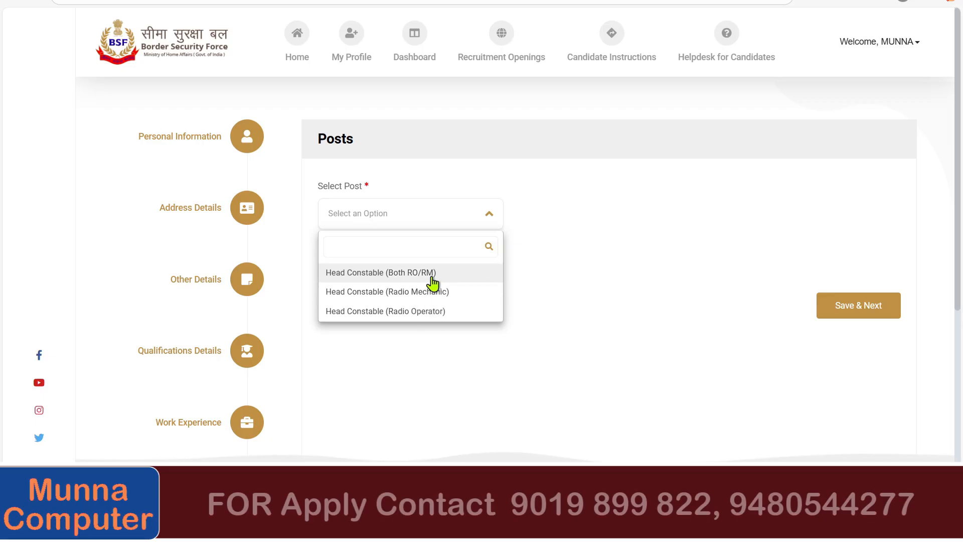
Select Head Constable (Radio Operator) and answer Yes to the 12th PCM question
left_click(426, 311)
scroll(426, 312, "down", 2)
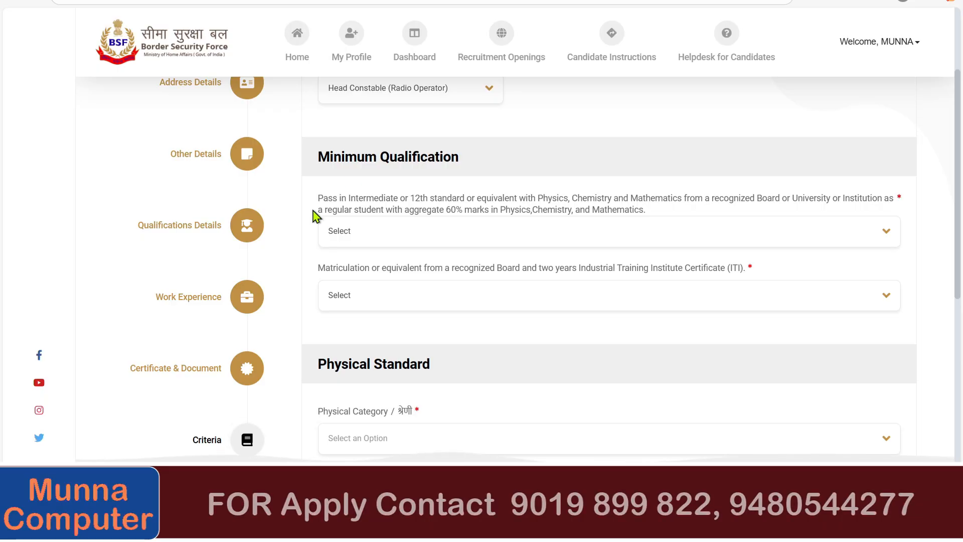
left_click_drag(323, 198, 630, 214)
left_click(423, 226)
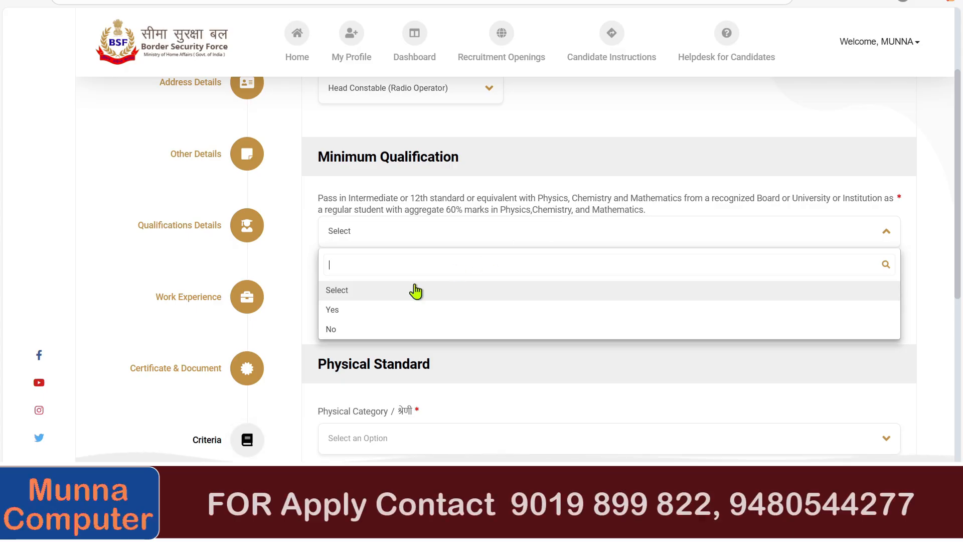
left_click(404, 309)
Answer No to the ITI question and Yes to the 60% PCM marks question
scroll(415, 303, "down", 1)
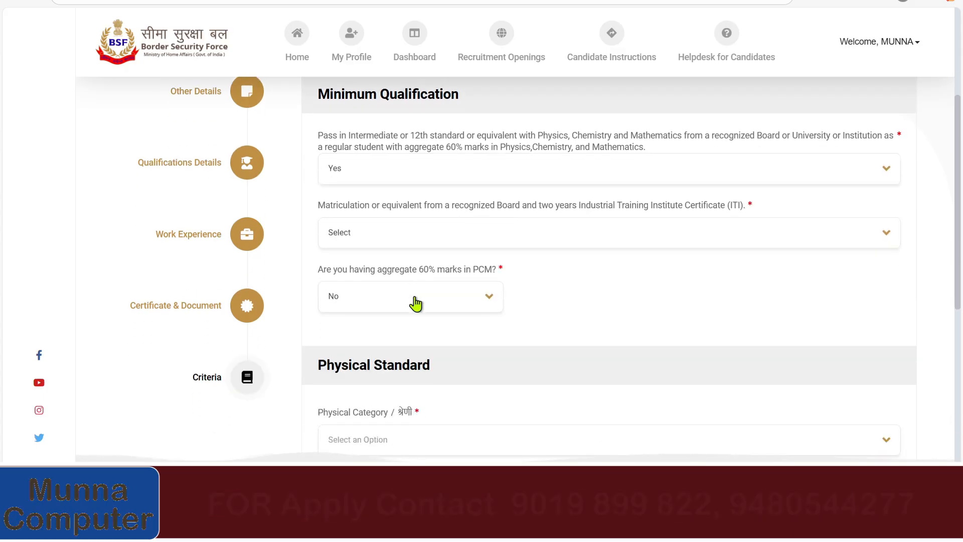
left_click(382, 233)
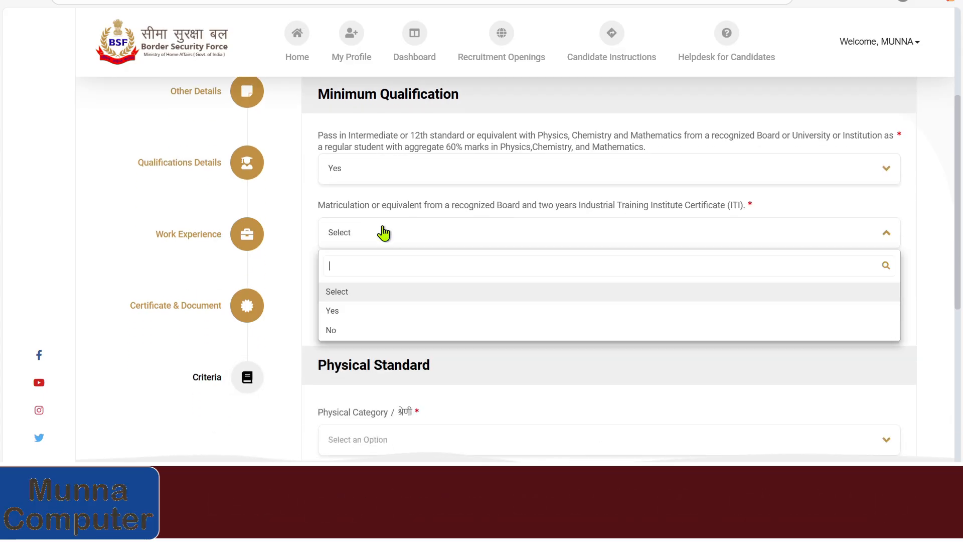
left_click(341, 310)
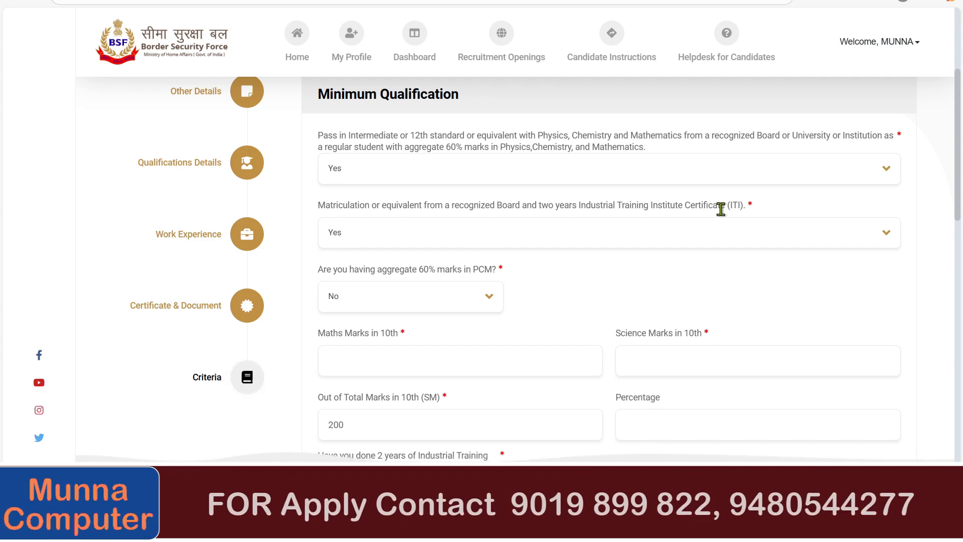
left_click(365, 241)
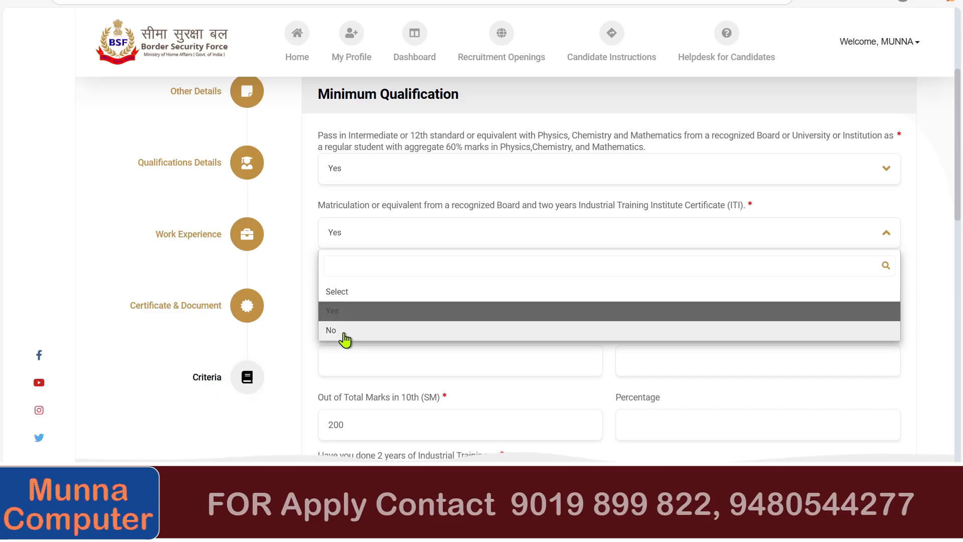
left_click(342, 333)
scroll(355, 322, "down", 1)
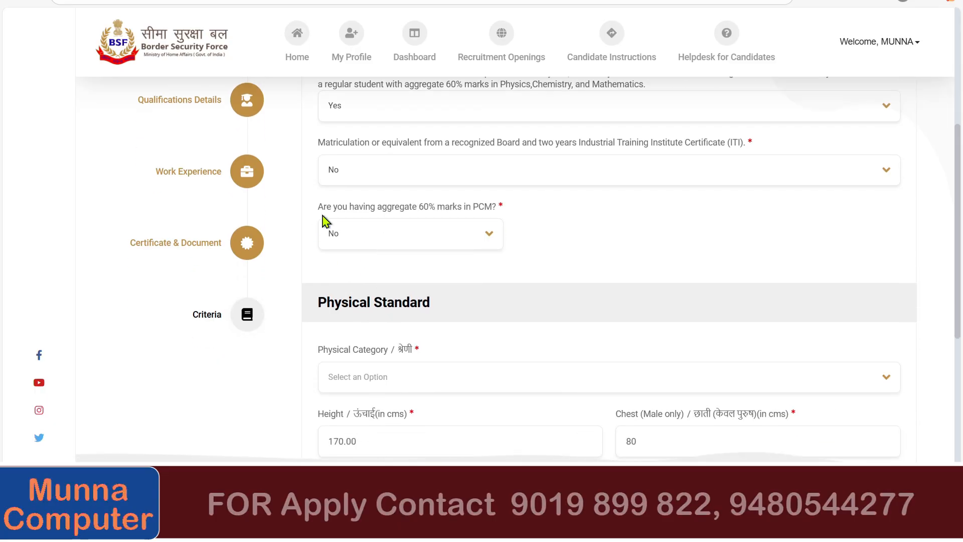
left_click(439, 243)
left_click(356, 309)
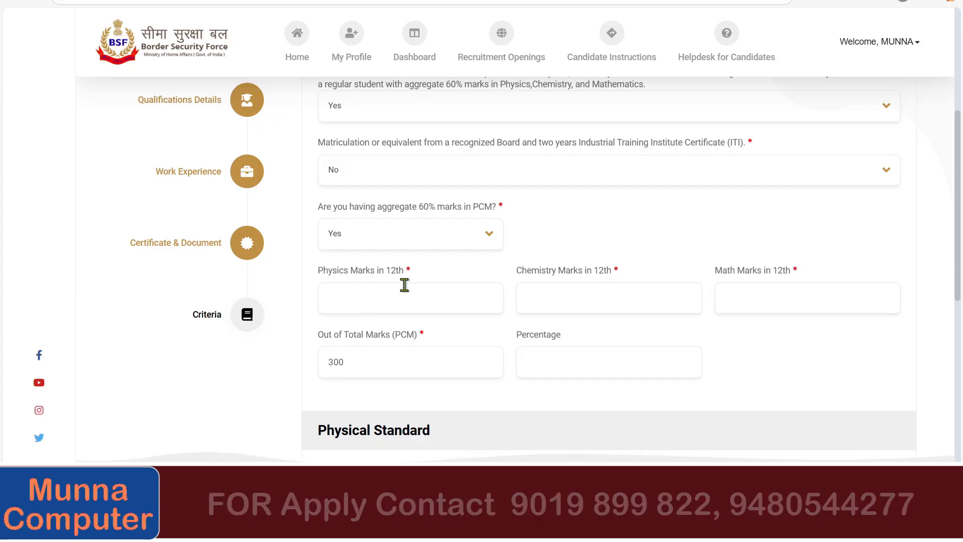
Enter 80 marks each for Physics, Chemistry and Maths, giving 80.00%
scroll(405, 284, "down", 1)
left_click(379, 238)
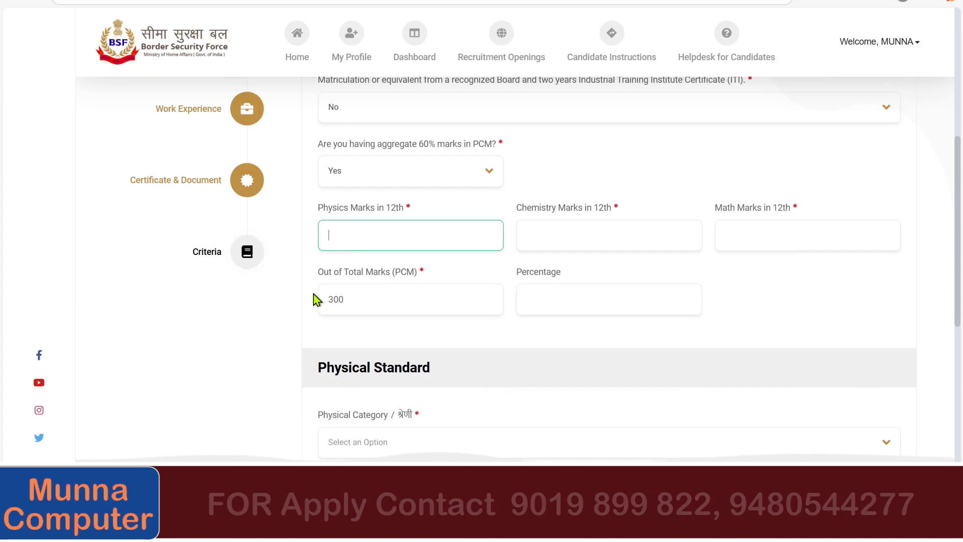
type("80")
key("Tab")
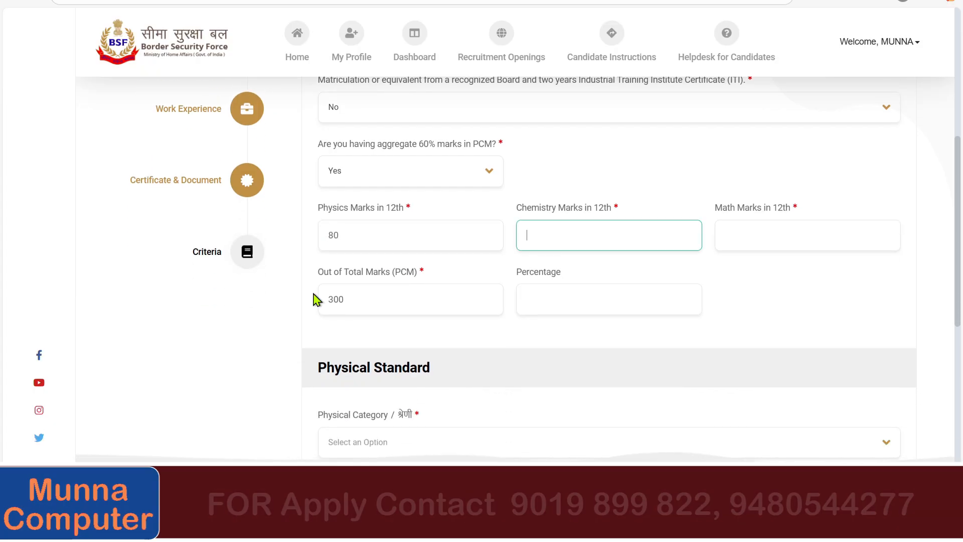
key("Tab")
type("80")
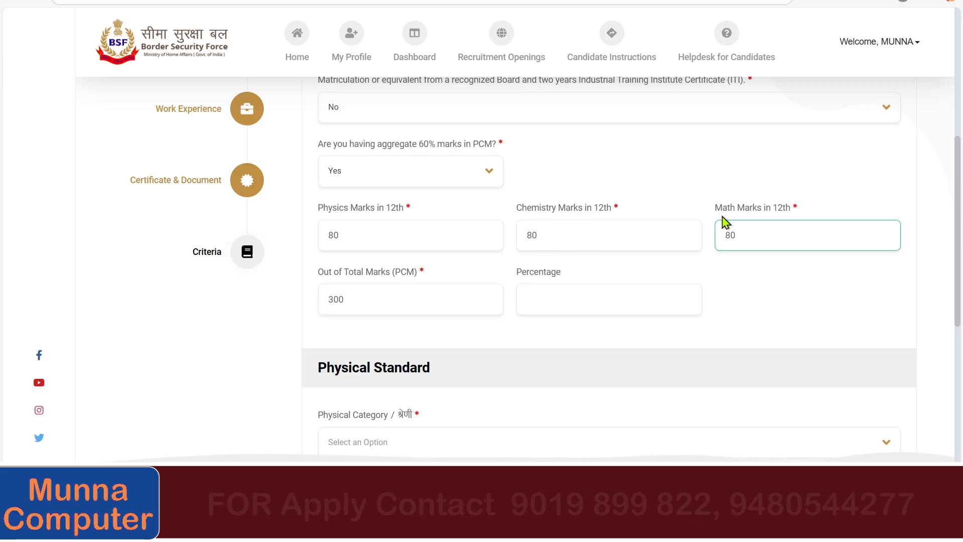
left_click(610, 308)
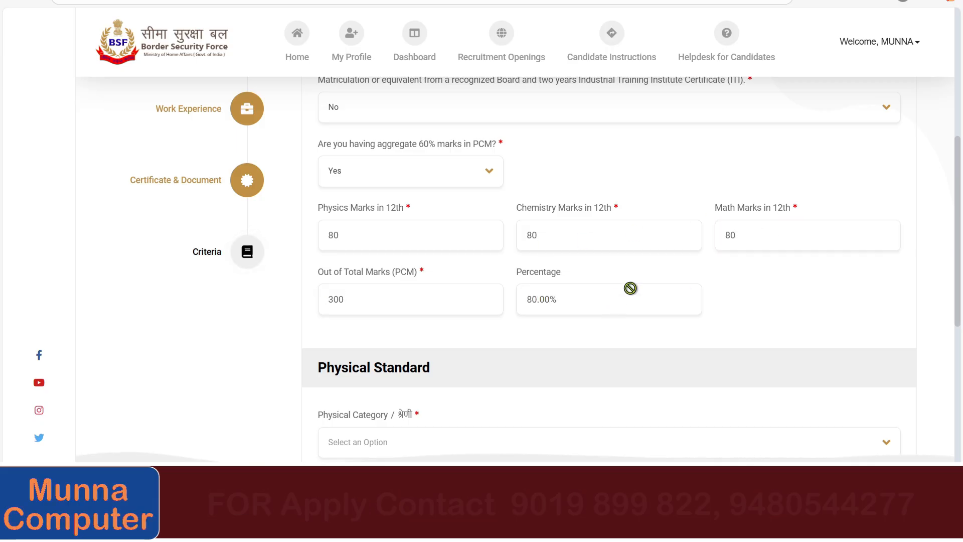
scroll(617, 236, "down", 5)
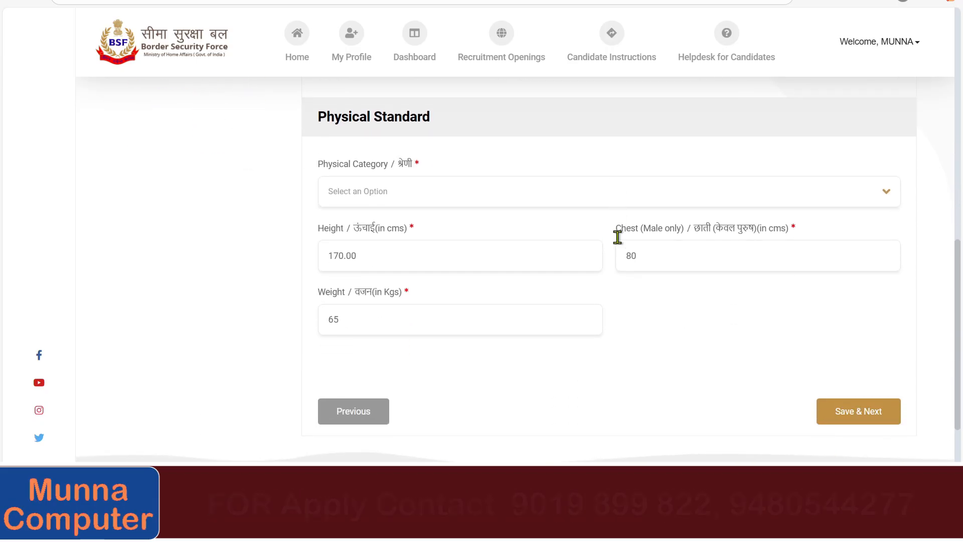
Set the physical category to General and save the criteria
left_click(406, 199)
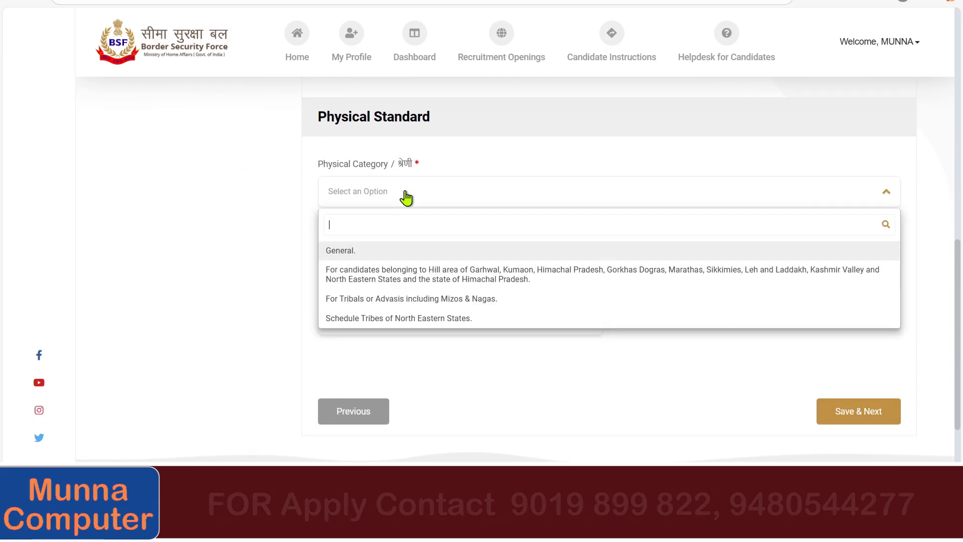
left_click(351, 253)
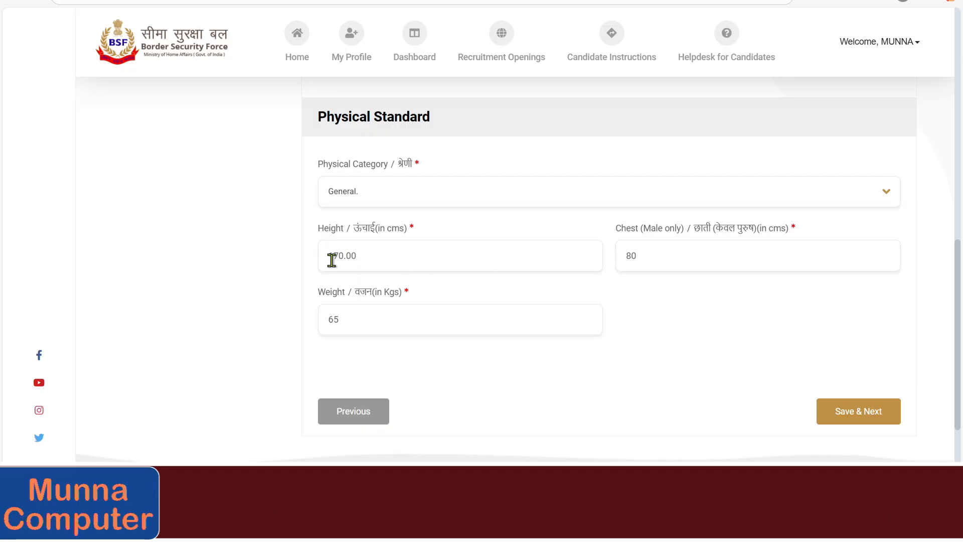
left_click(897, 412)
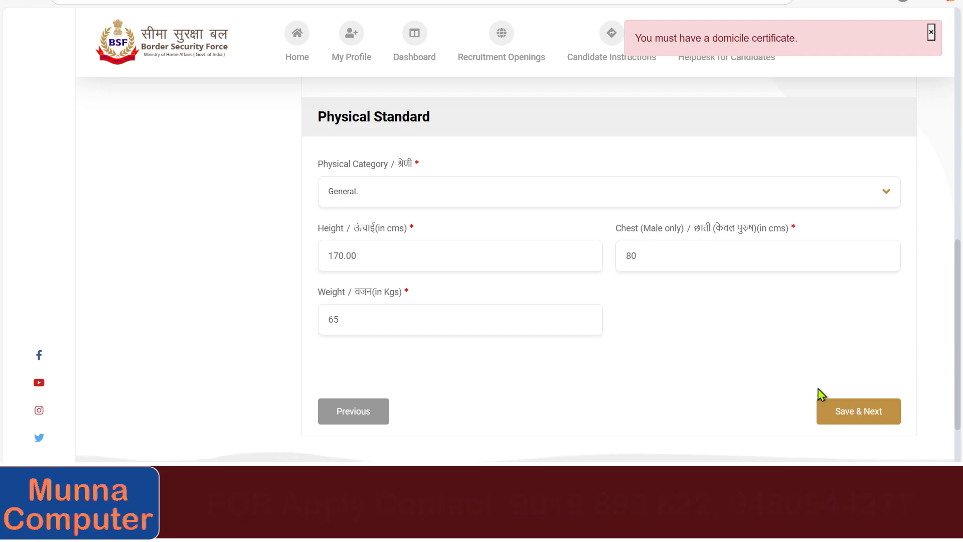
Retry saving after the missing domicile certificate warning, then go to My Profile
scroll(678, 354, "up", 9)
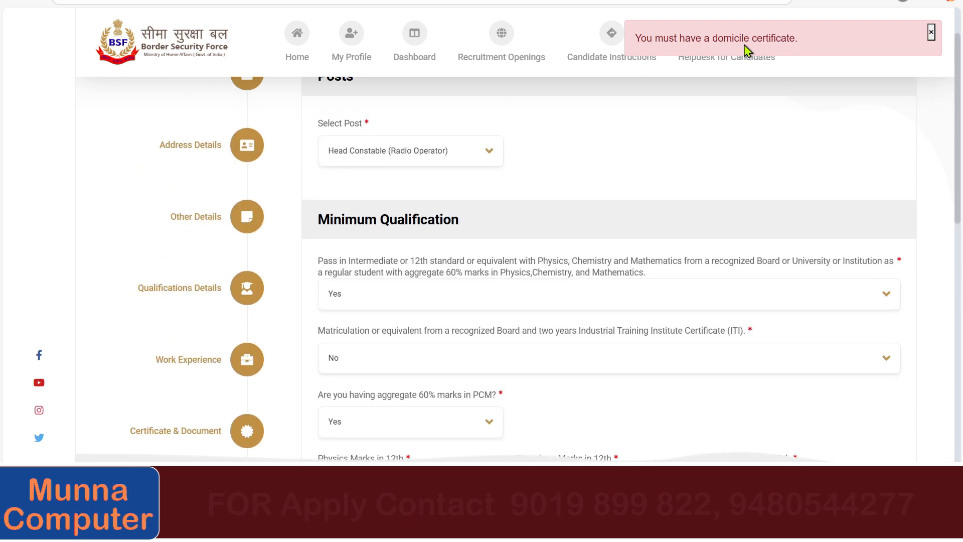
scroll(593, 176, "down", 5)
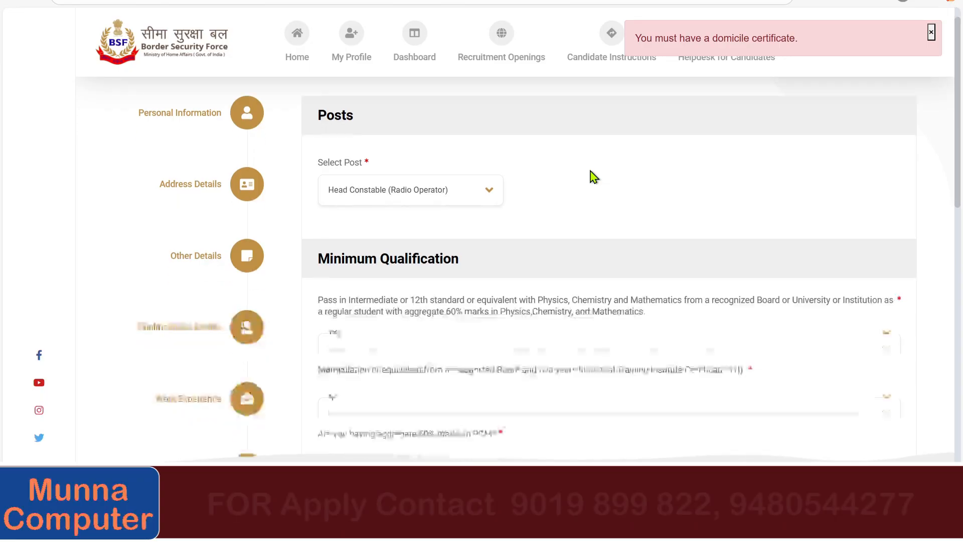
scroll(591, 177, "down", 8)
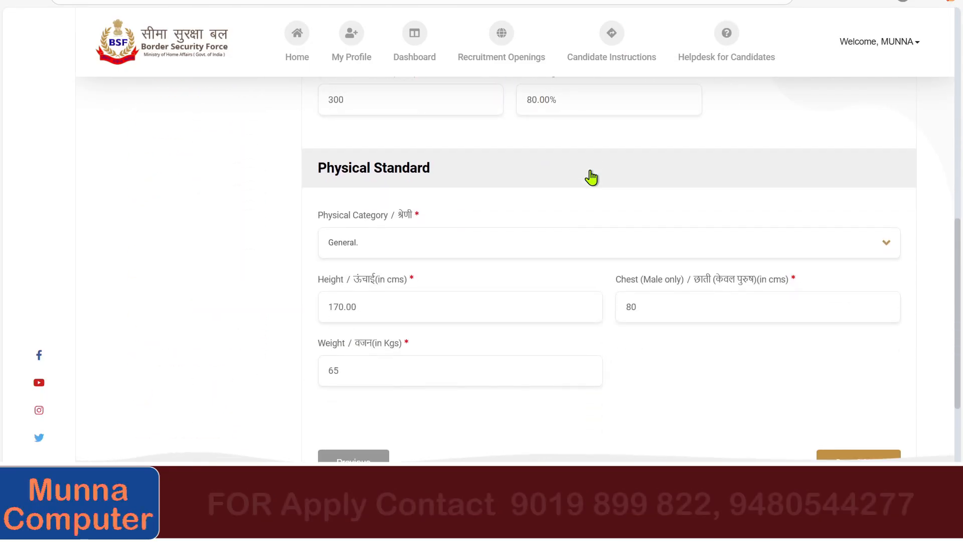
left_click(835, 316)
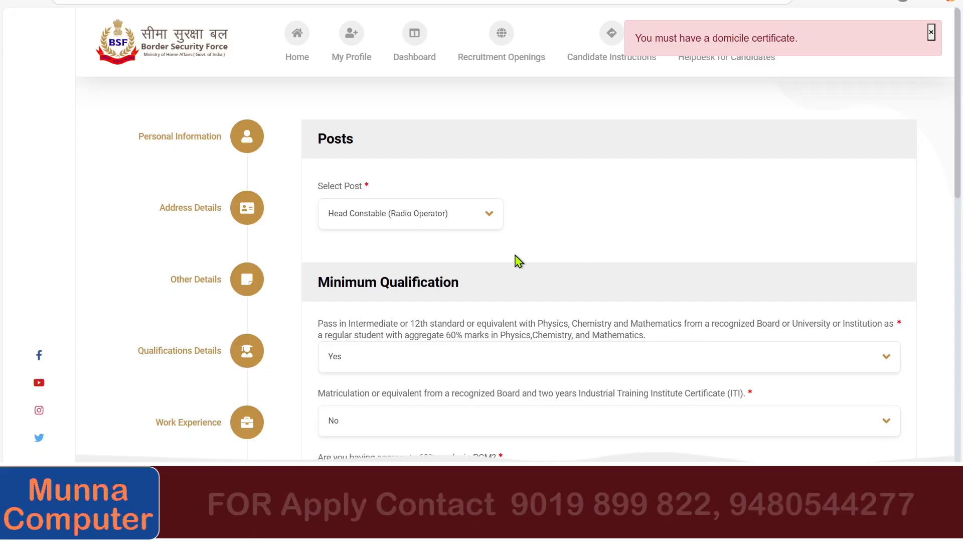
left_click(361, 56)
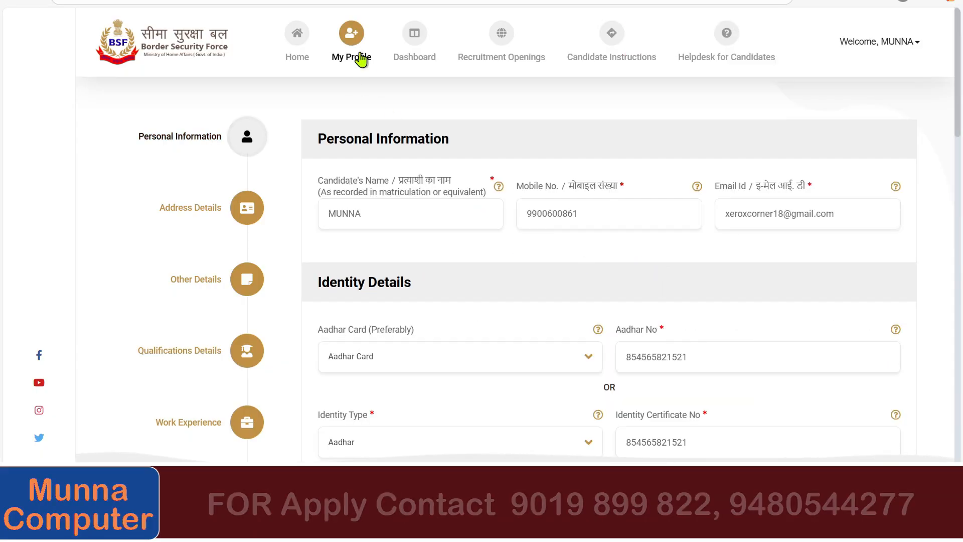
Set domicile certificate to Yes, enter the certificate number, and save the personal details
scroll(359, 185, "down", 3)
scroll(360, 184, "down", 8)
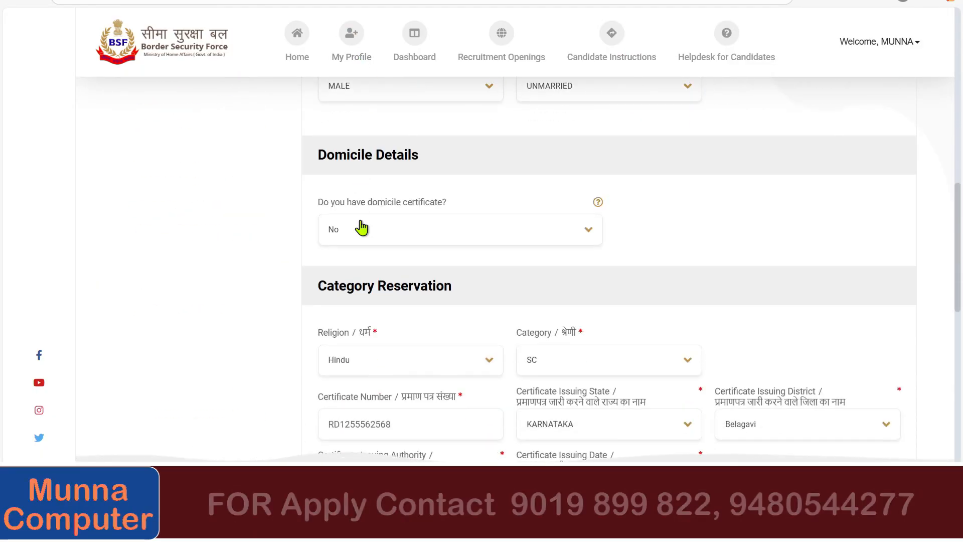
left_click(359, 228)
left_click(336, 290)
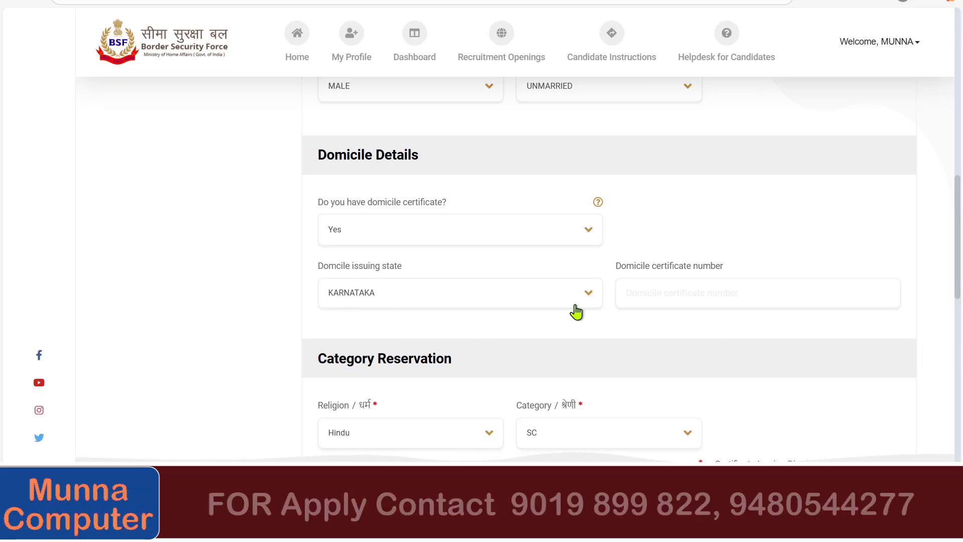
left_click(648, 292)
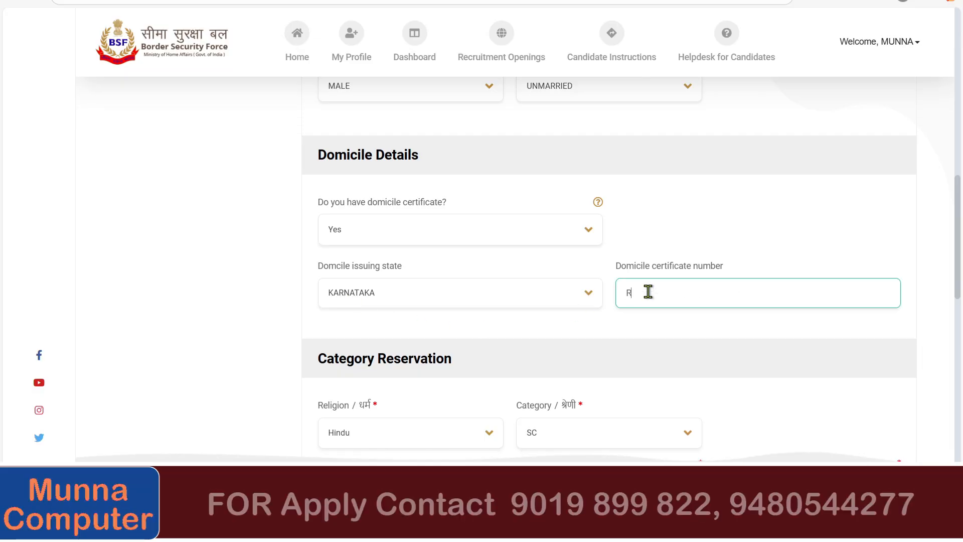
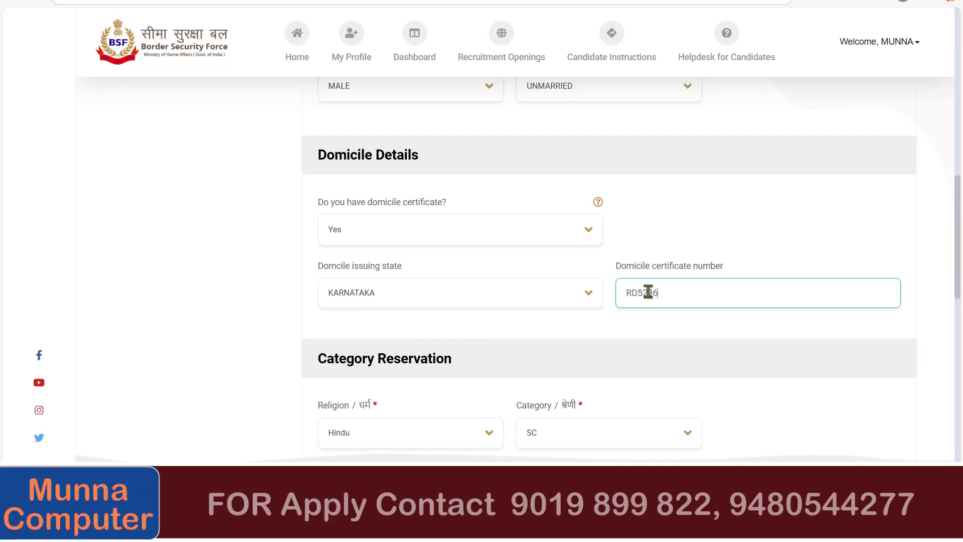
scroll(588, 313, "down", 5)
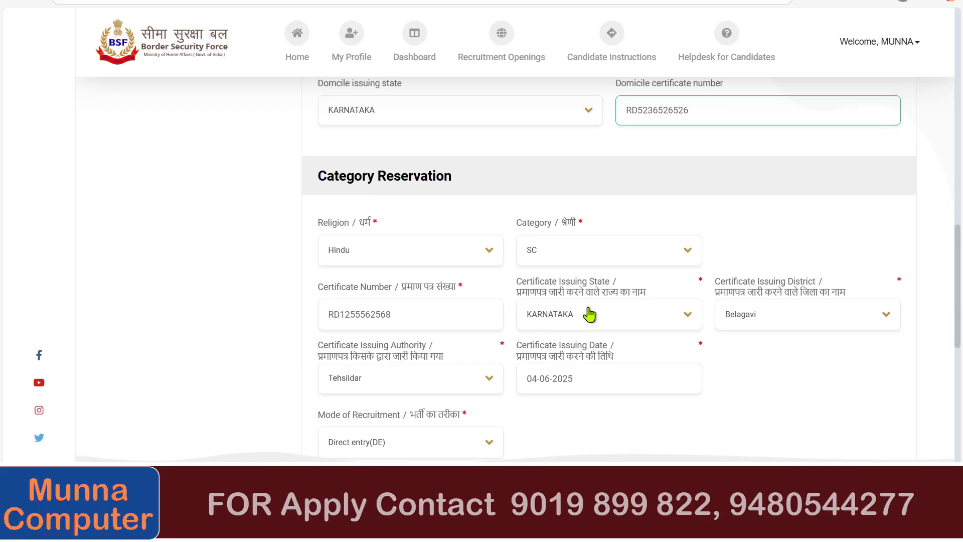
scroll(566, 327, "down", 5)
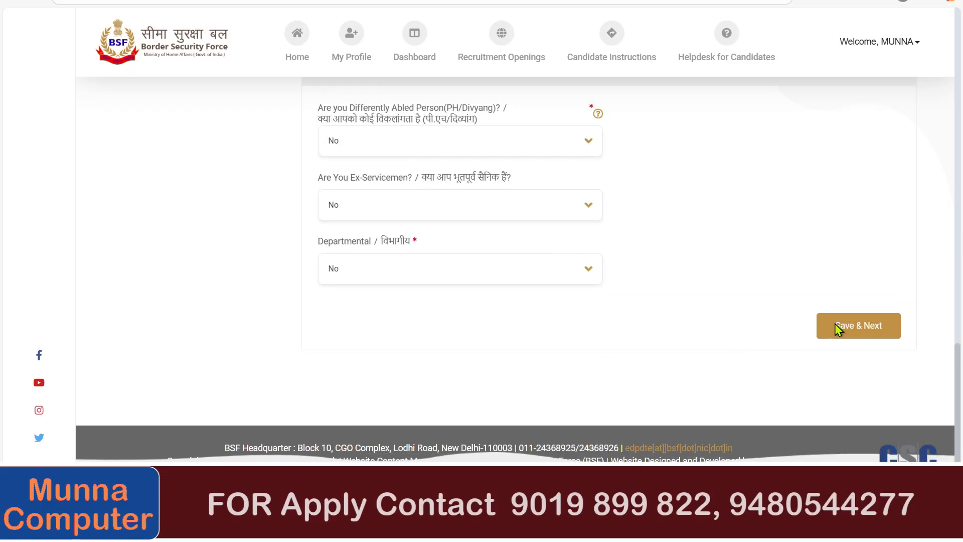
left_click(835, 325)
Open Certificate & Document and tick the uploaded-documents declaration
scroll(401, 303, "down", 5)
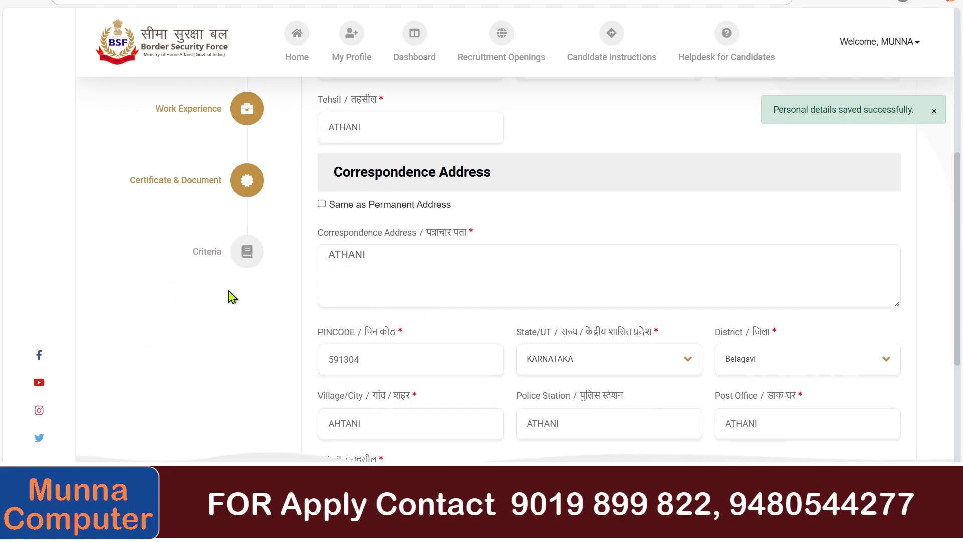
left_click(189, 182)
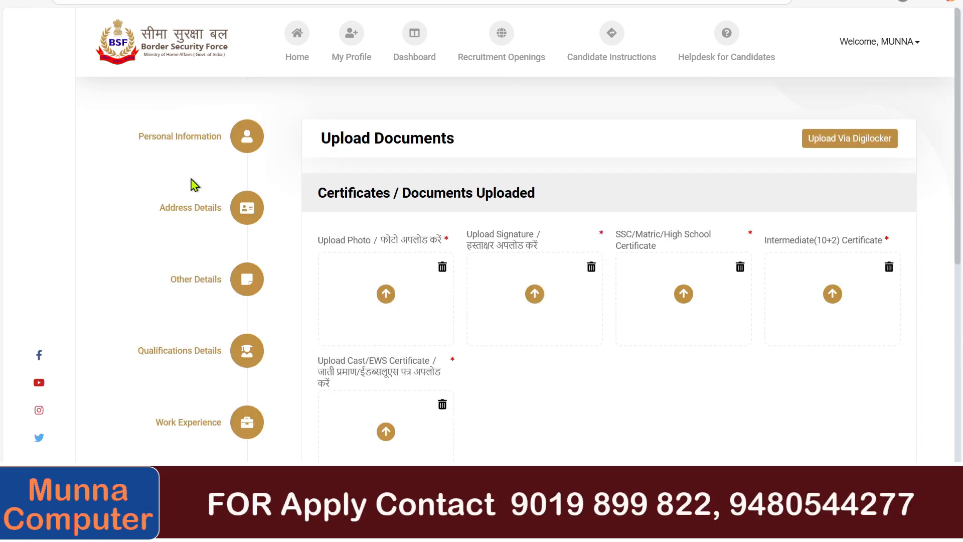
scroll(456, 242, "down", 5)
left_click(322, 330)
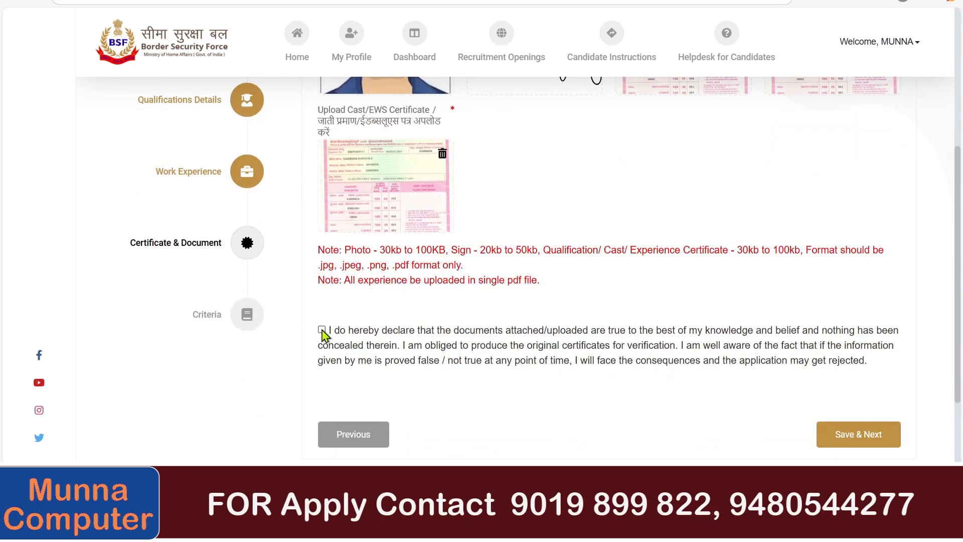
Save the profile, close the guidelines, and start a Head Constable (Radio Mechanic) application
left_click(884, 438)
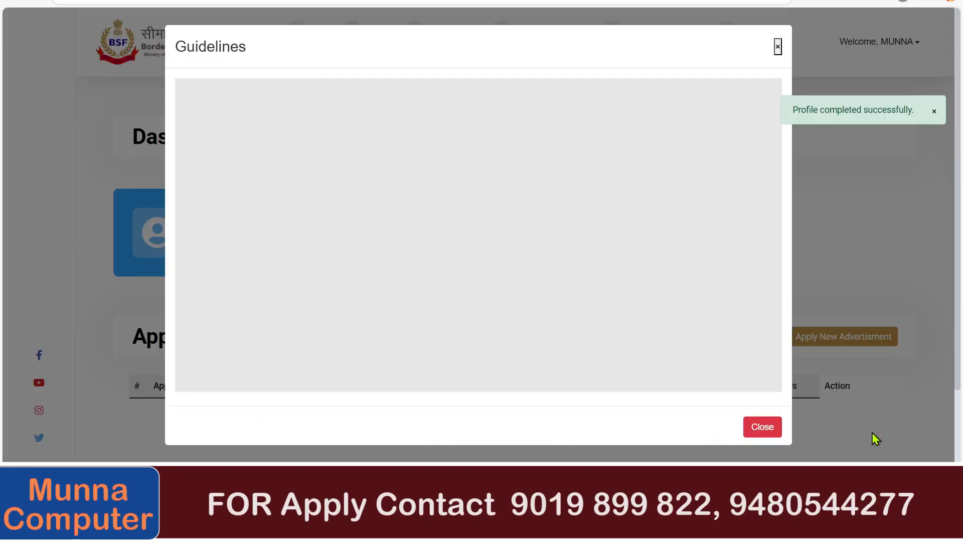
left_click(759, 426)
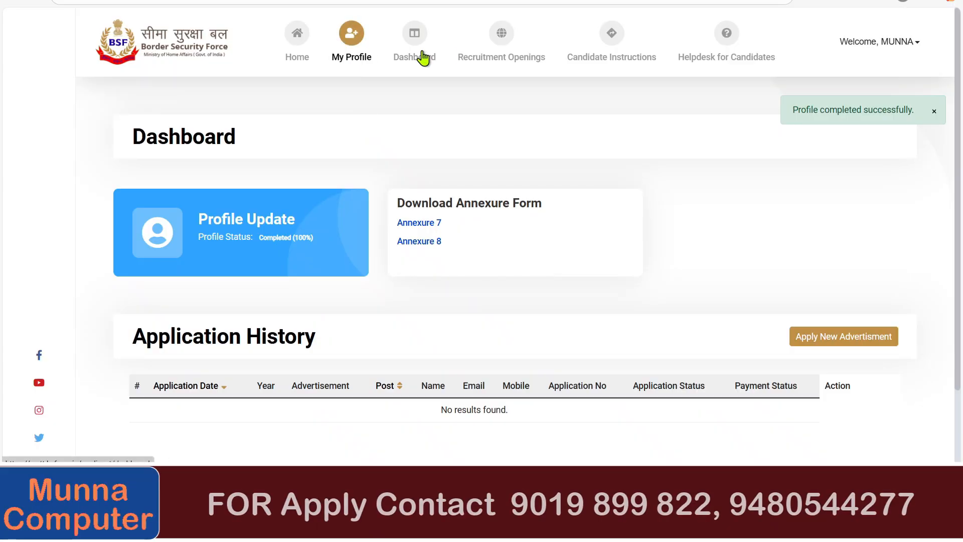
left_click(490, 57)
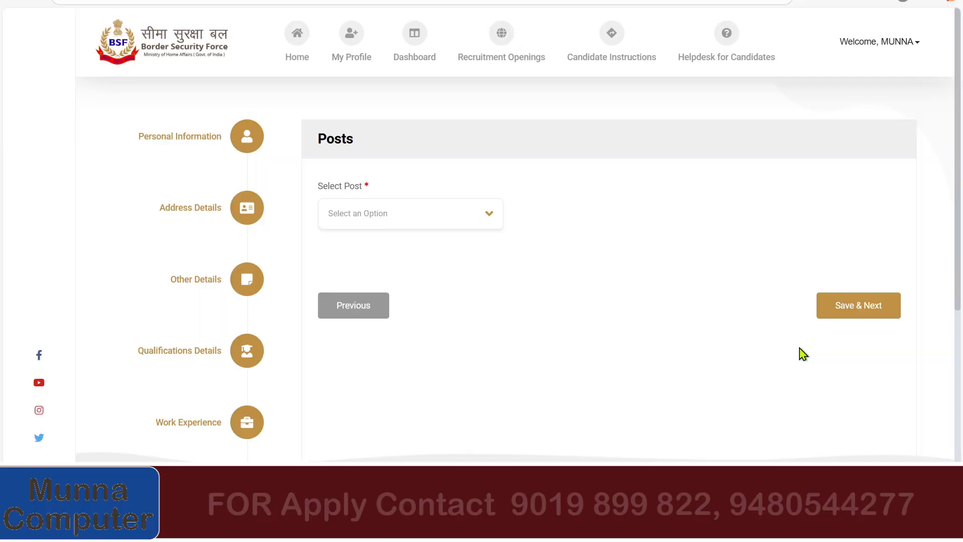
left_click(404, 225)
left_click(416, 299)
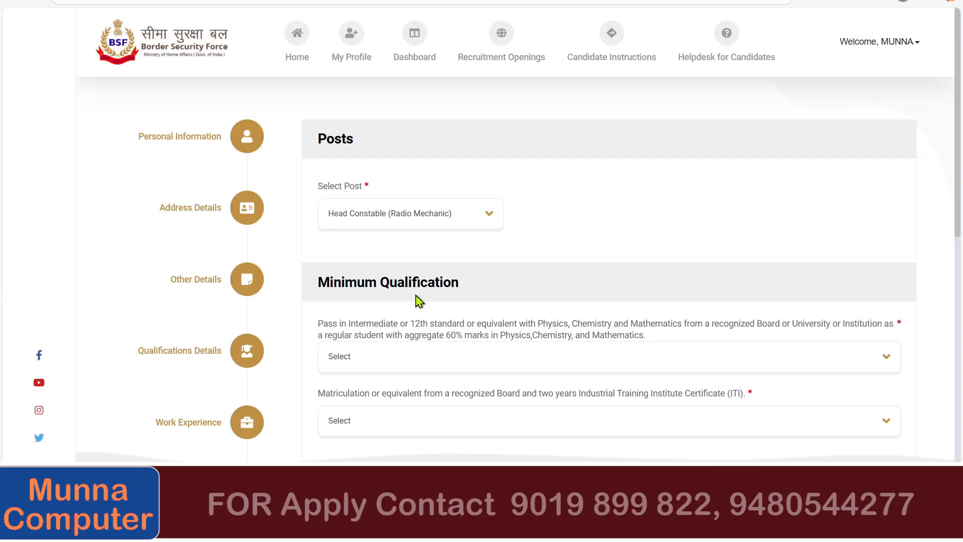
Answer Yes to the 12th PCM qualification and No to the ITI qualification
scroll(426, 299, "down", 4)
left_click(368, 243)
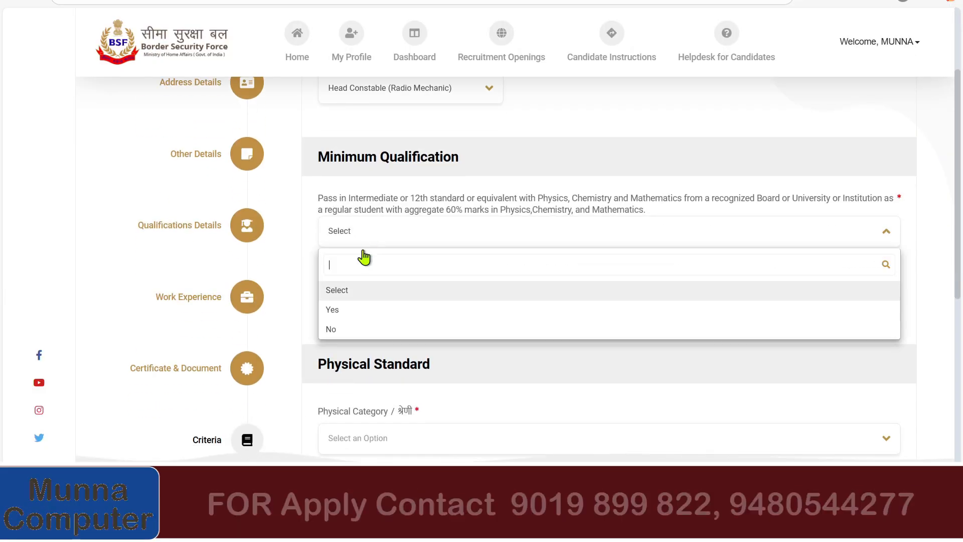
left_click(351, 311)
left_click(355, 300)
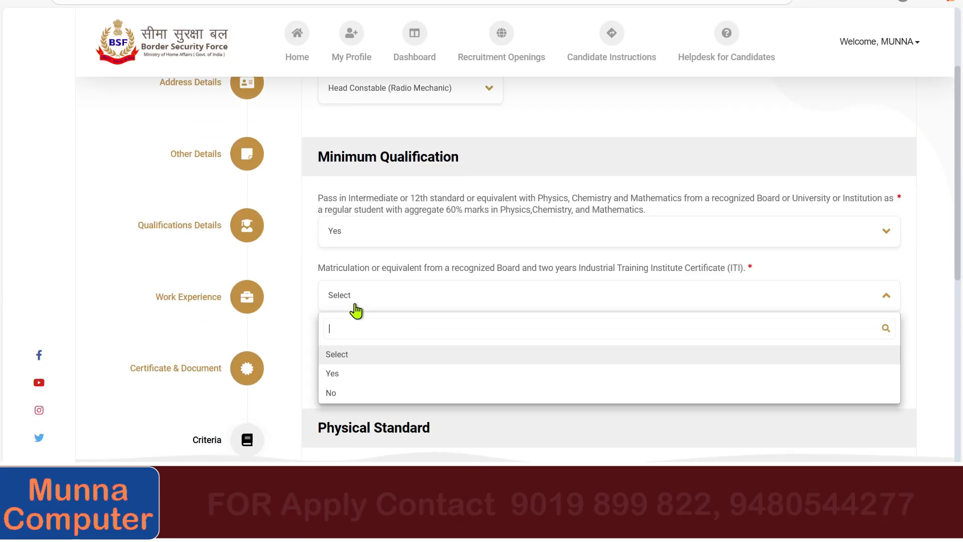
left_click(351, 392)
Set the physical category to General and attempt to save the criteria
scroll(398, 354, "down", 6)
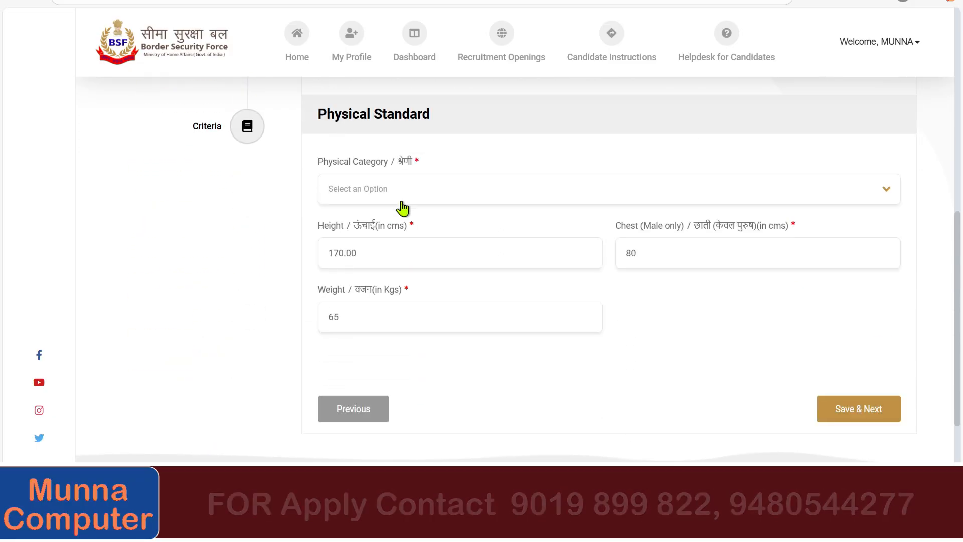
left_click(396, 200)
left_click(338, 249)
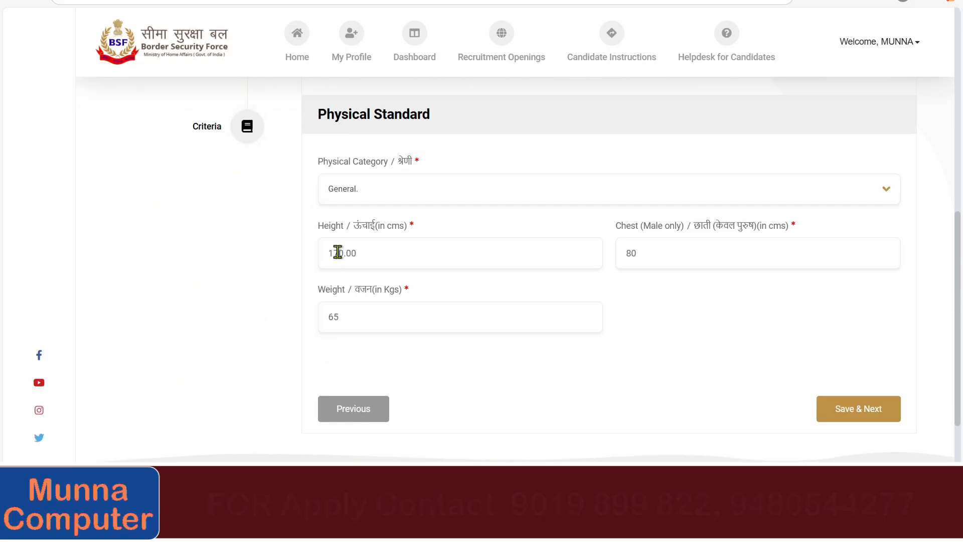
left_click(836, 403)
Answer Yes to the 60% PCM marks question
scroll(566, 218, "up", 4)
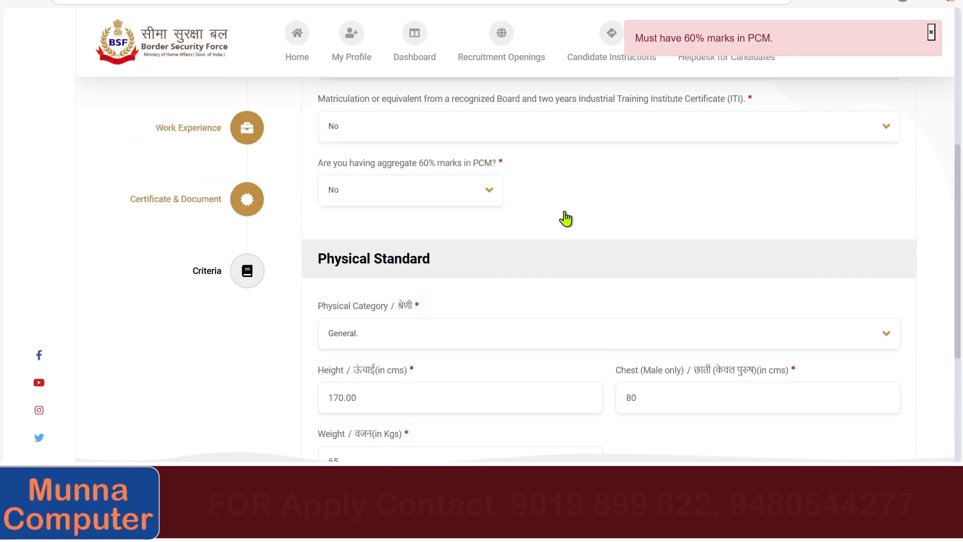
left_click(399, 233)
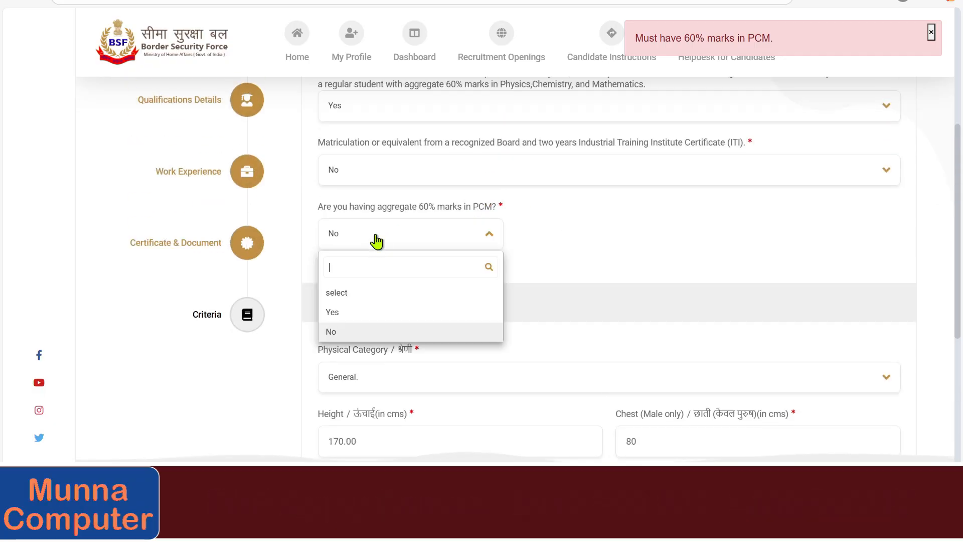
left_click(359, 311)
scroll(437, 220, "down", 1)
Enter 80 marks each for 12th Physics, Chemistry and Math
left_click(431, 235)
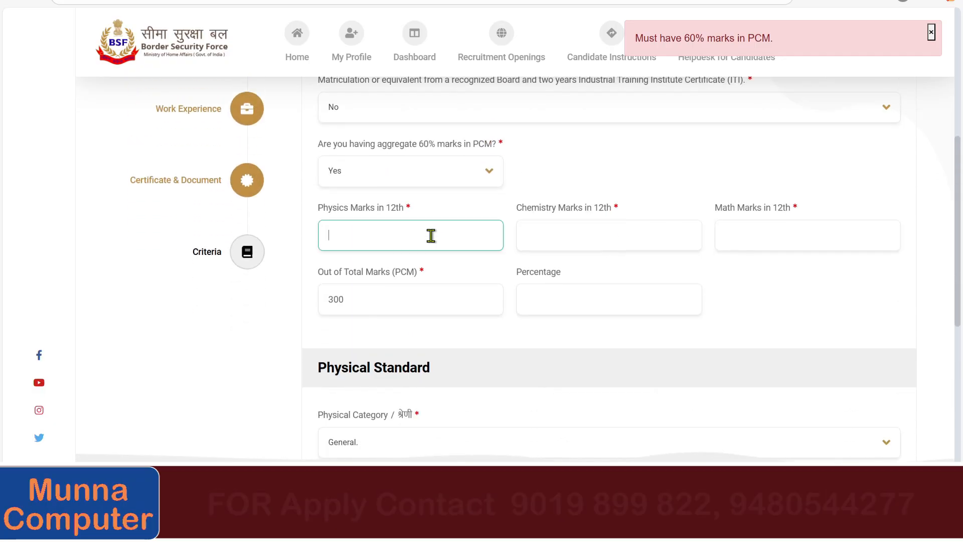
type("80")
key("Tab")
type("80")
key("Tab")
key("Tab")
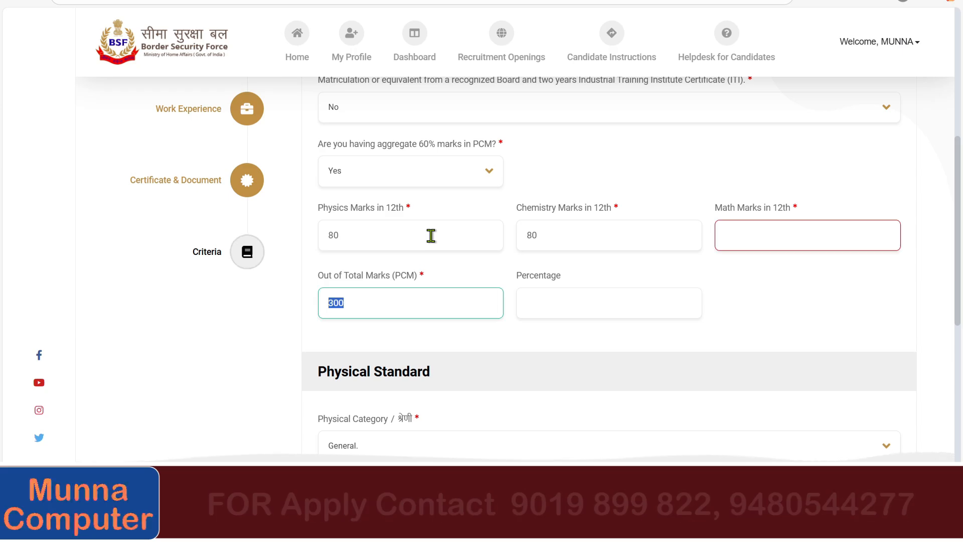
key("shift+Tab")
type("80")
key("Tab")
scroll(431, 235, "down", 5)
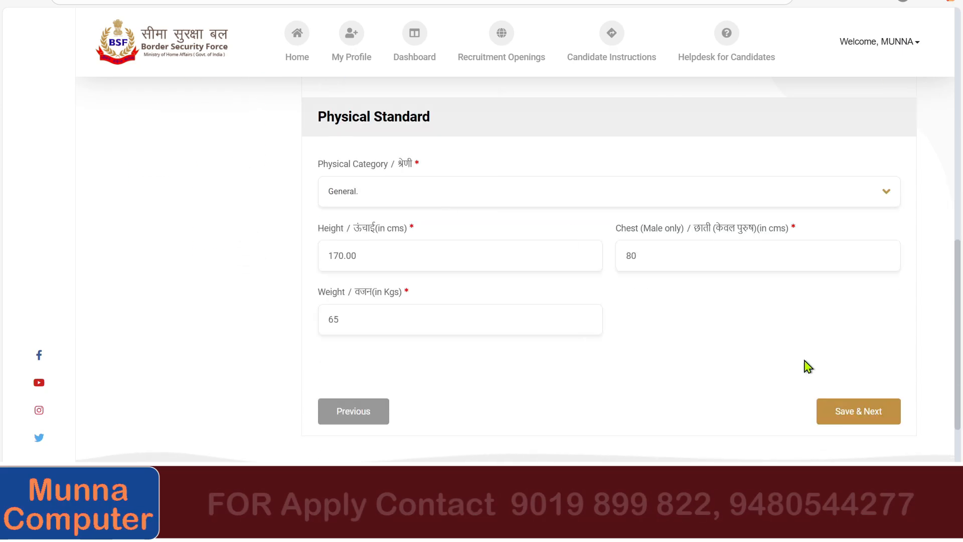
Save the Radio Mechanic criteria and review the application preview down to Centre Preference
left_click(841, 422)
scroll(813, 405, "down", 10)
scroll(458, 216, "down", 5)
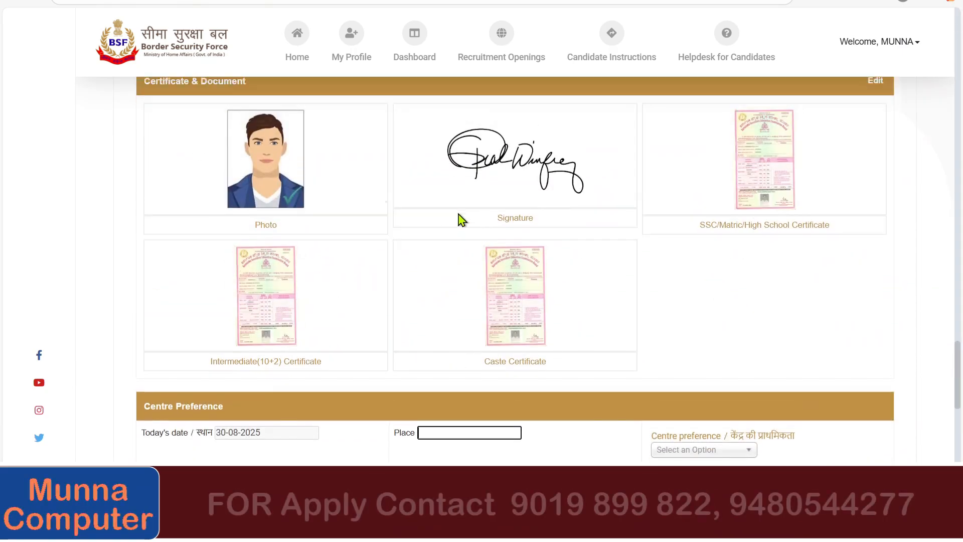
scroll(458, 217, "up", 20)
scroll(462, 220, "up", 5)
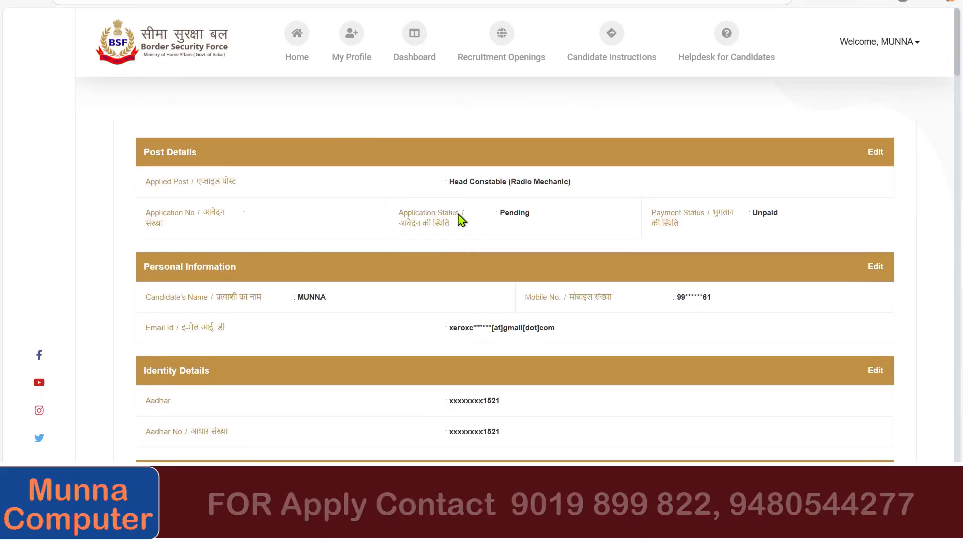
scroll(459, 213, "down", 11)
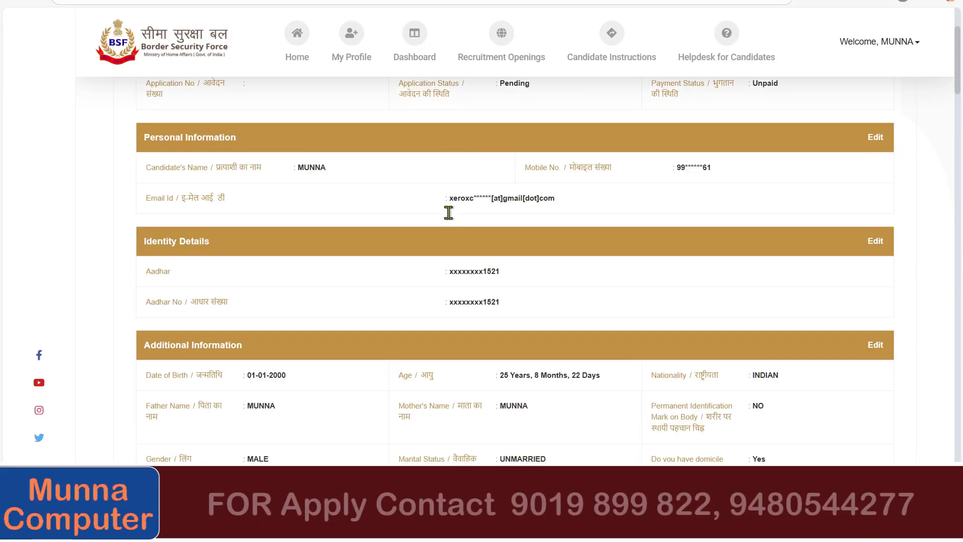
scroll(448, 215, "down", 12)
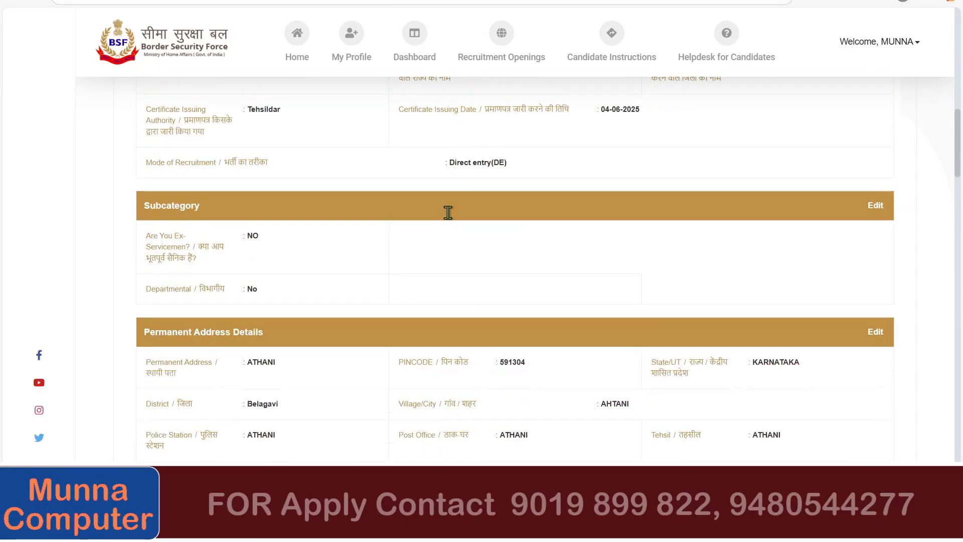
scroll(448, 213, "down", 15)
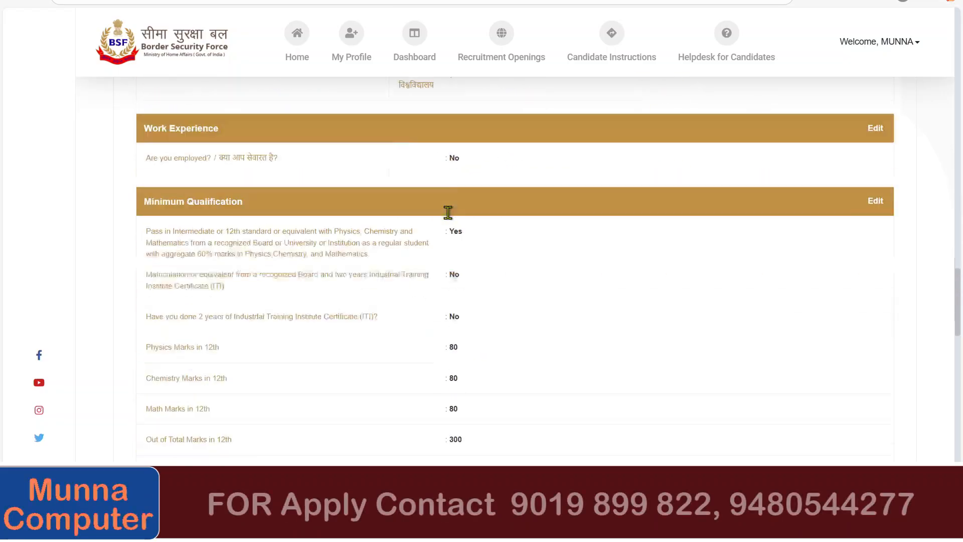
scroll(448, 213, "down", 5)
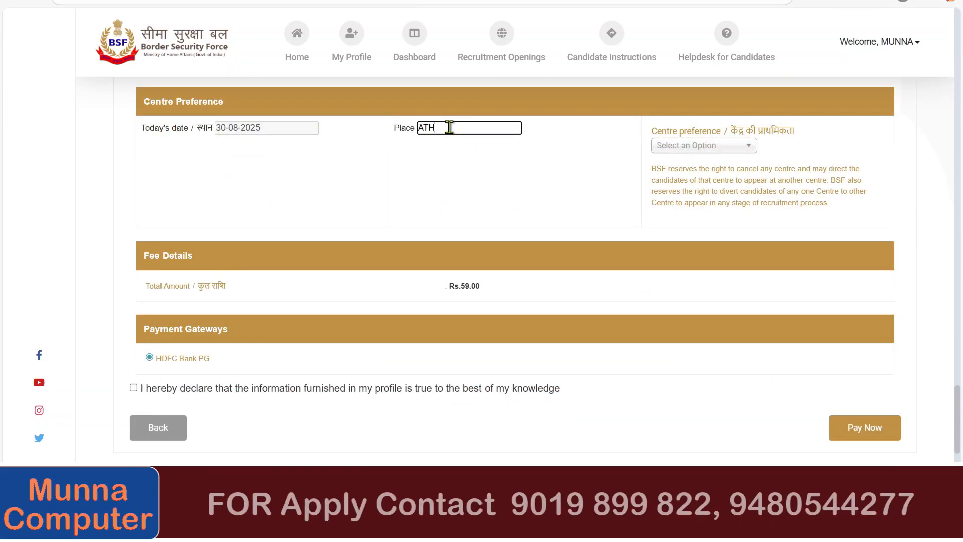
Choose Bangaluru as the preferred exam centre
left_click(672, 147)
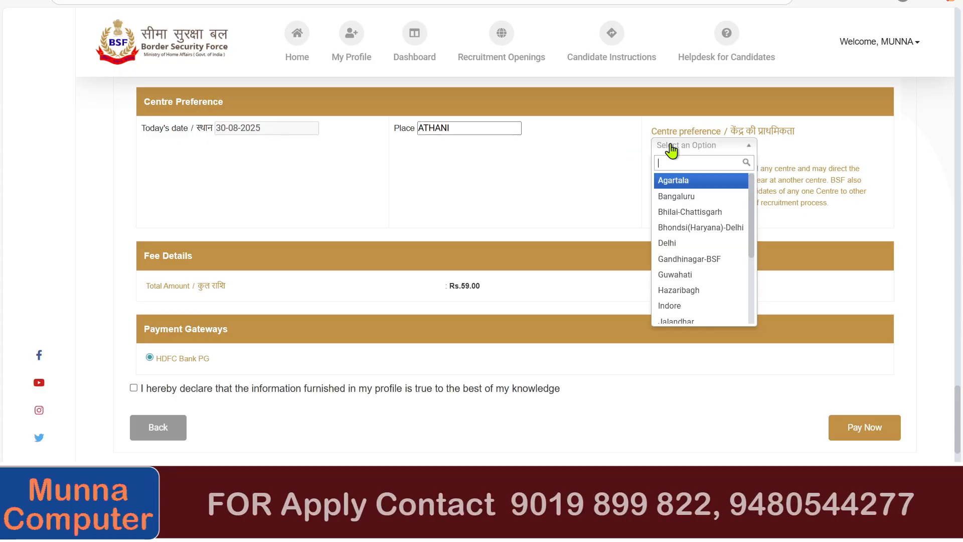
left_click(672, 196)
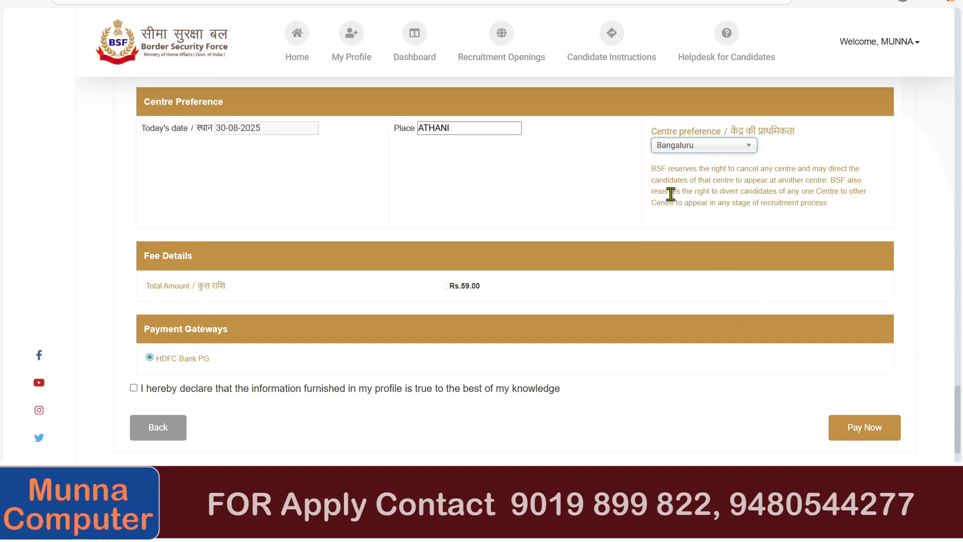
scroll(389, 242, "down", 2)
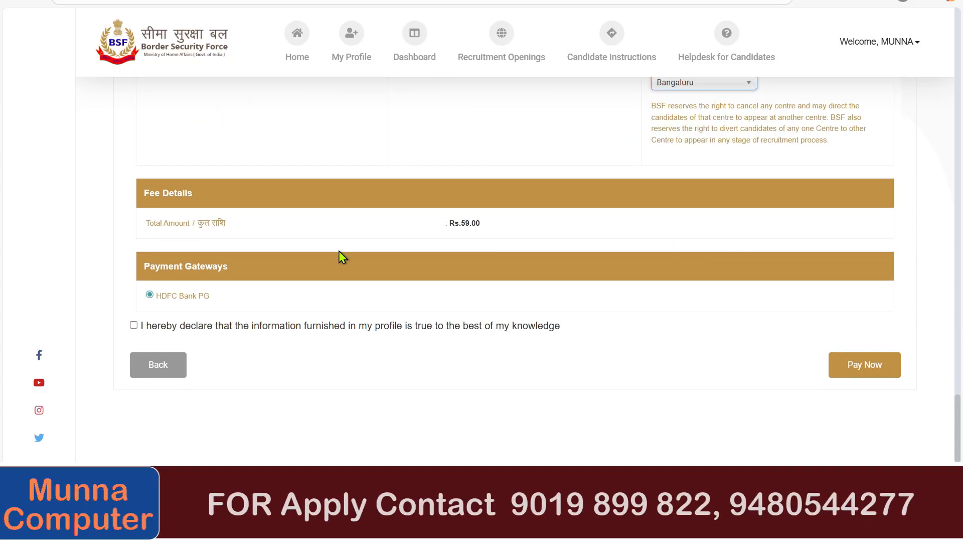
left_click_drag(446, 224, 484, 226)
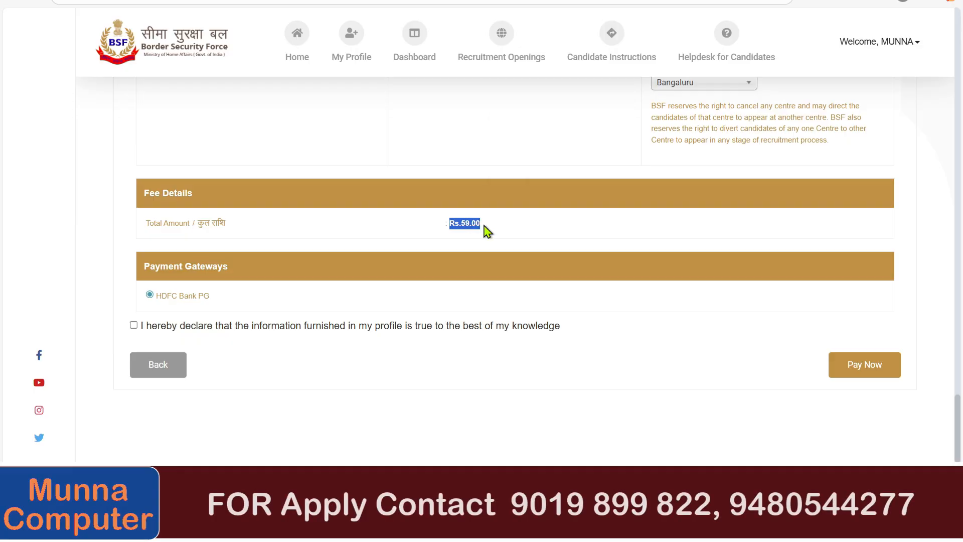
left_click(439, 227)
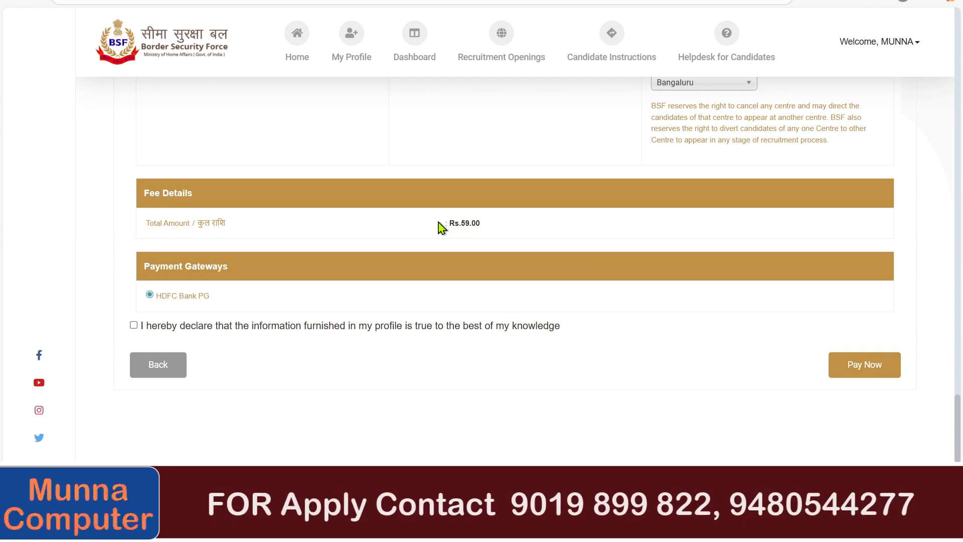
Accept the declaration, agree to pay the Rs.59.00 fee, and generate a UPI QR code
left_click(134, 325)
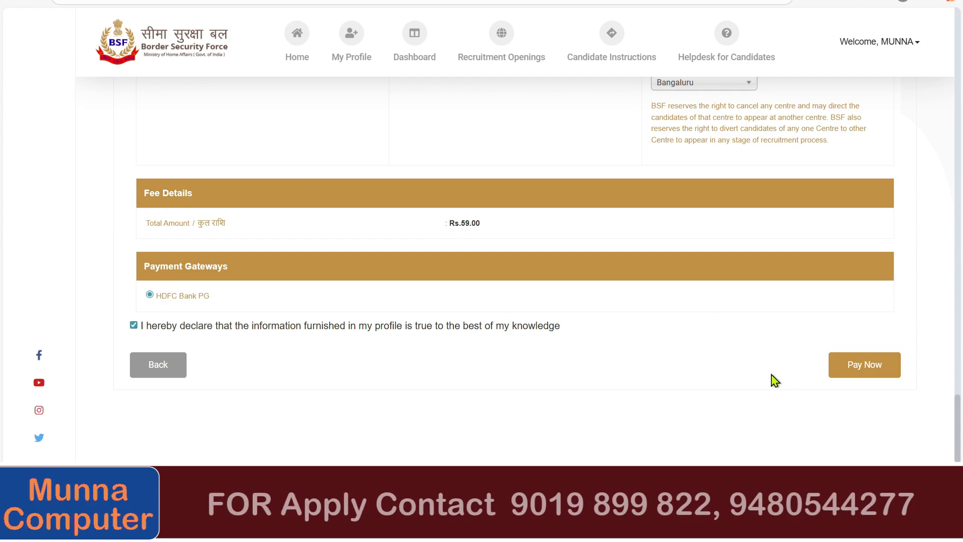
left_click(870, 368)
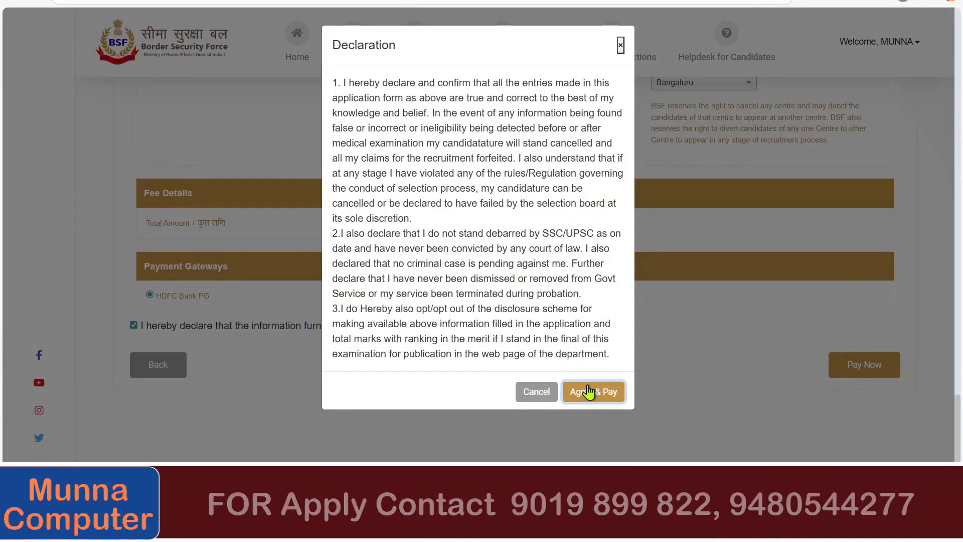
left_click(590, 392)
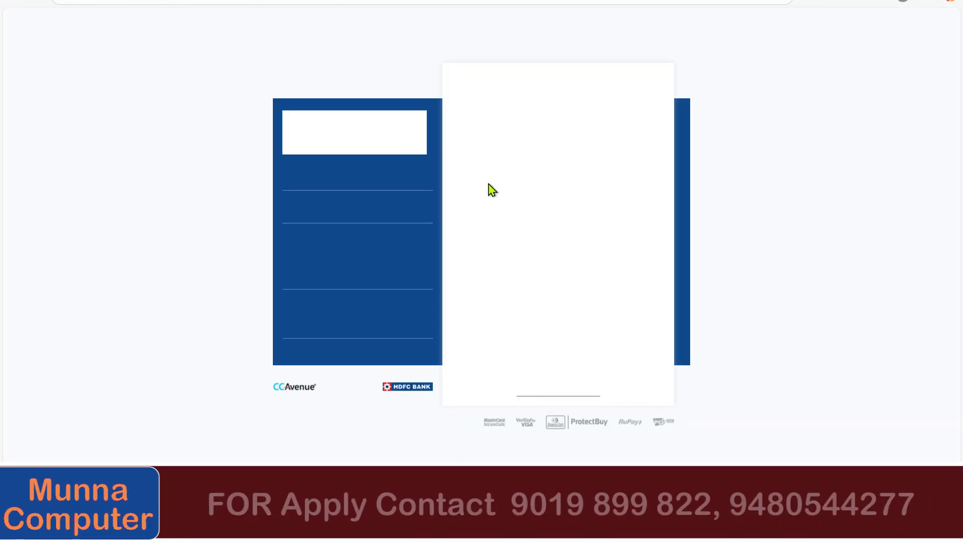
left_click(515, 234)
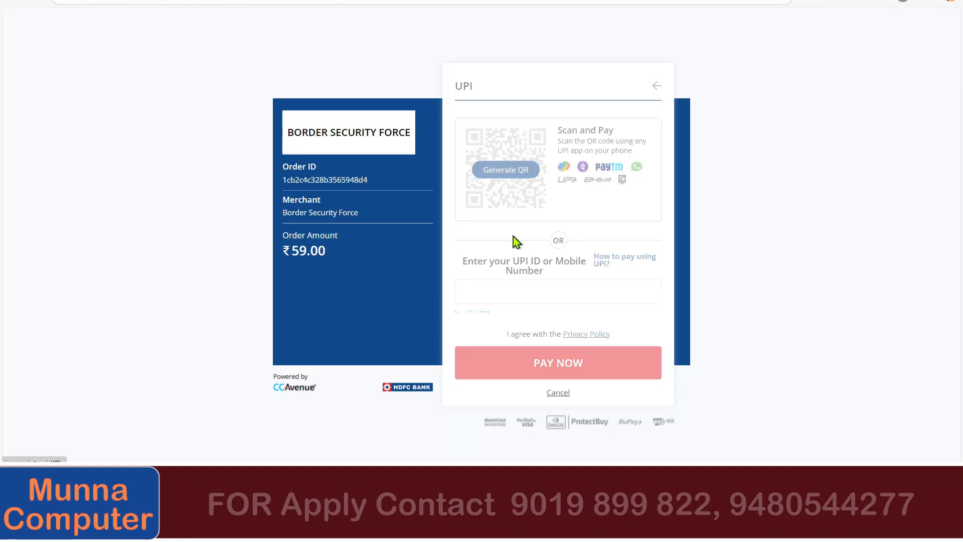
left_click(508, 171)
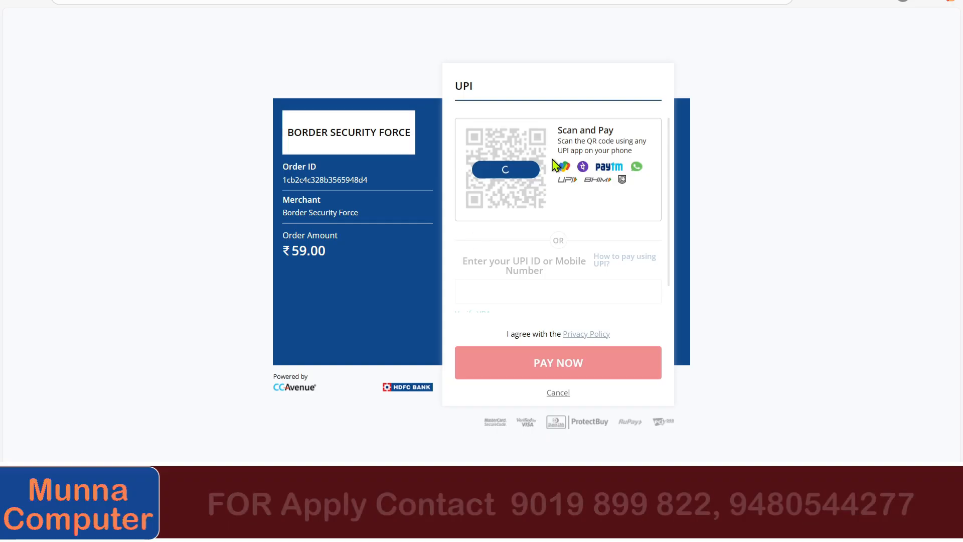